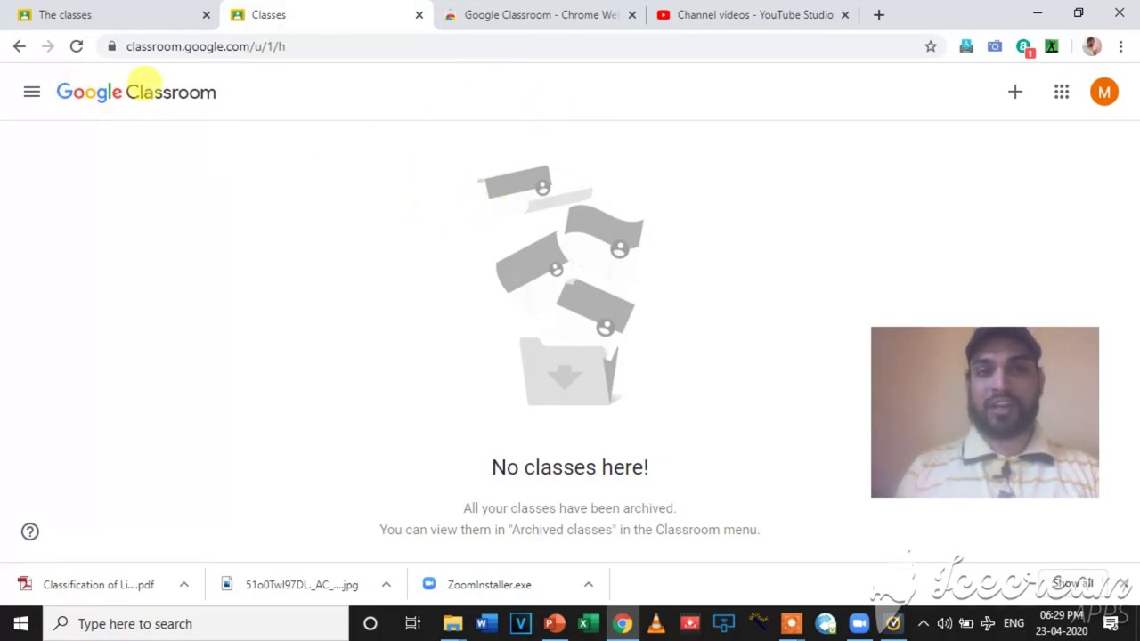
# Step: Compare the Google Classroom home pages of the two open accounts, finishing on the Classes page
pyautogui.click(117, 21)
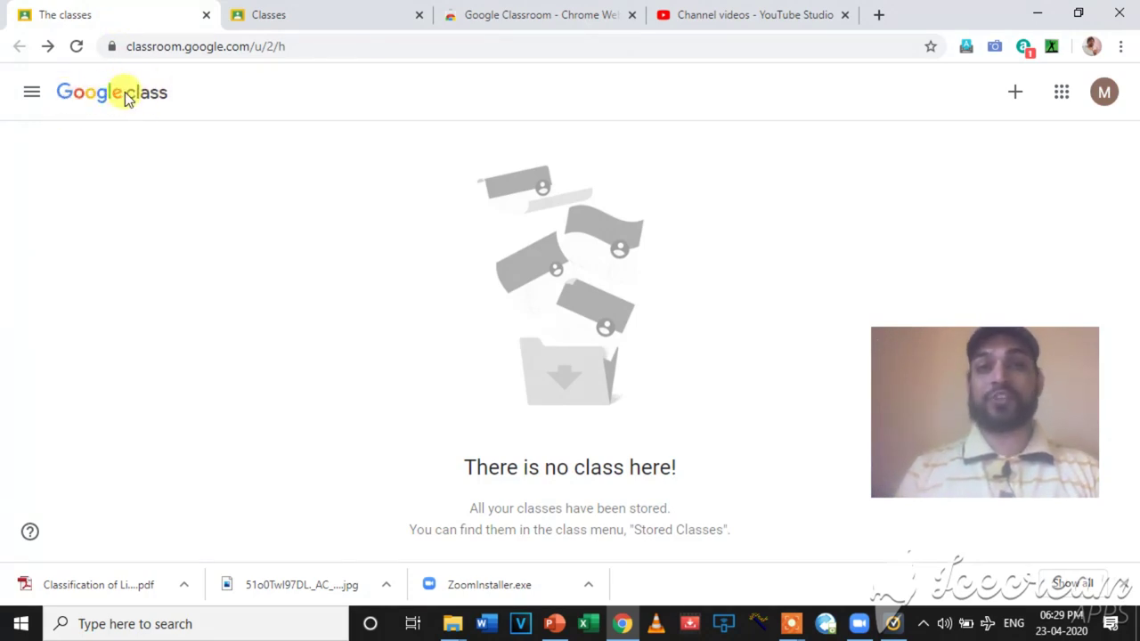
pyautogui.click(277, 25)
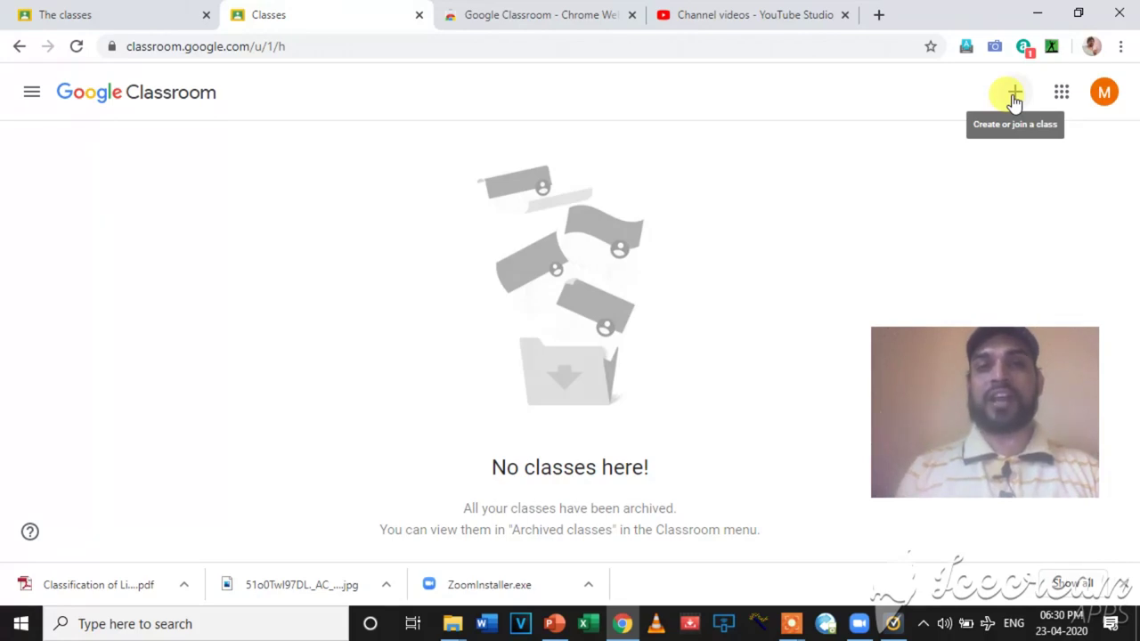
pyautogui.click(120, 19)
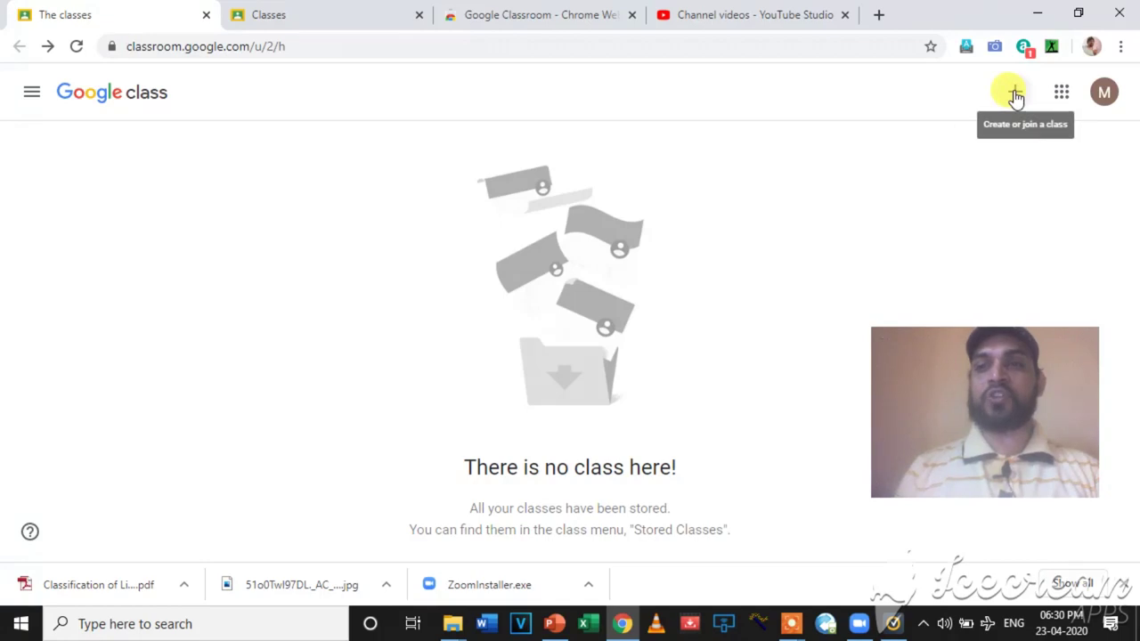
pyautogui.click(312, 25)
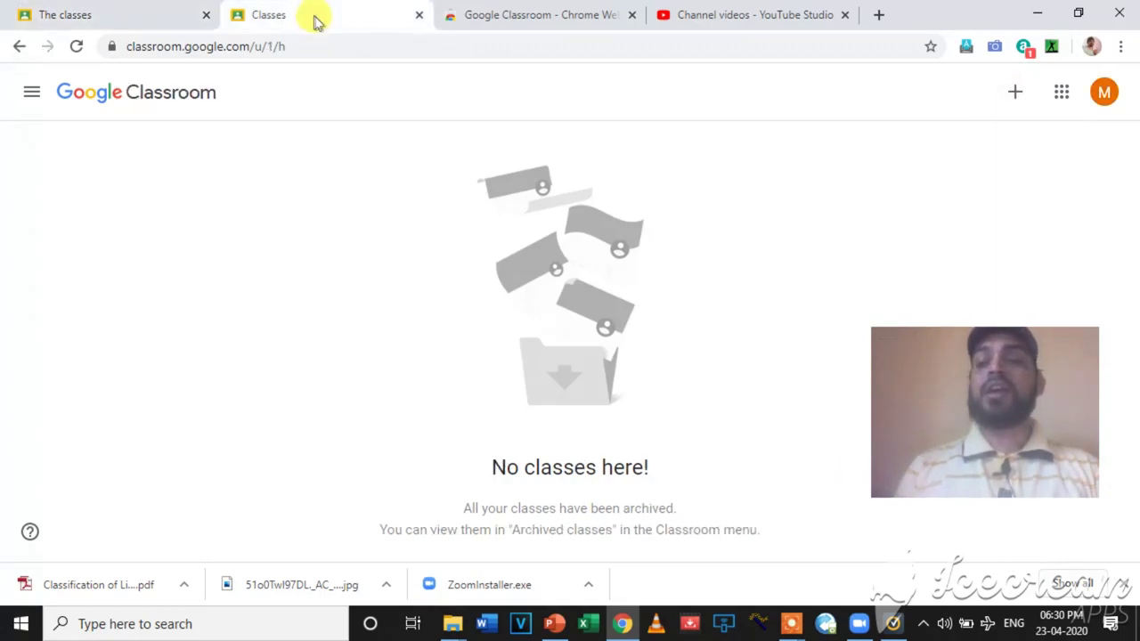
# Step: Start creating a new class and accept the notice about not using Classroom at a school with students
pyautogui.click(1012, 94)
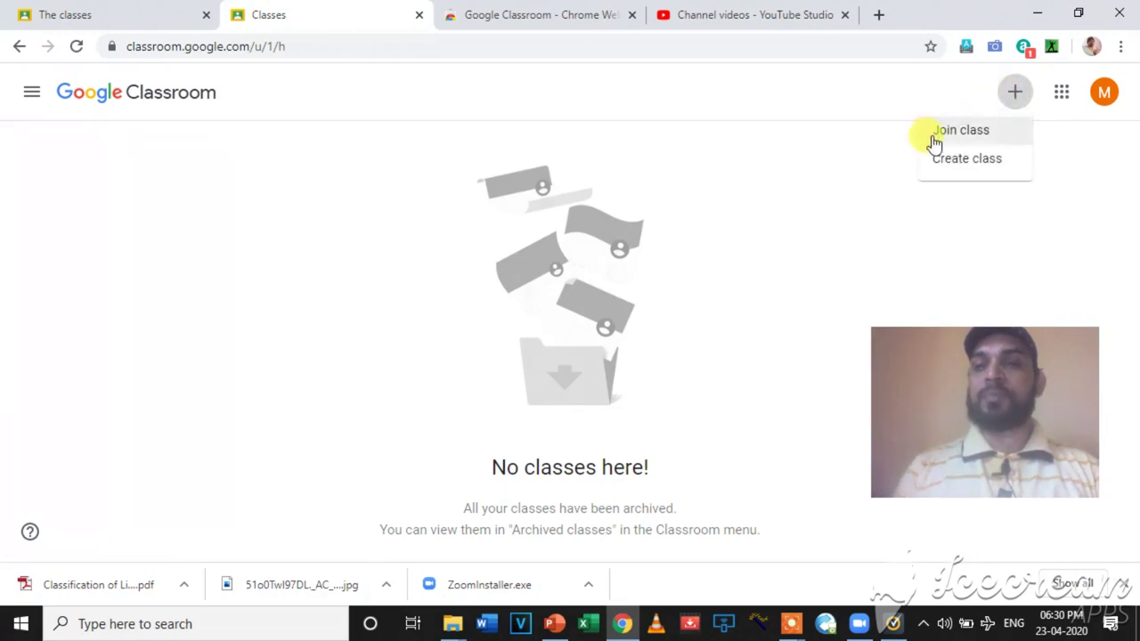
pyautogui.click(967, 165)
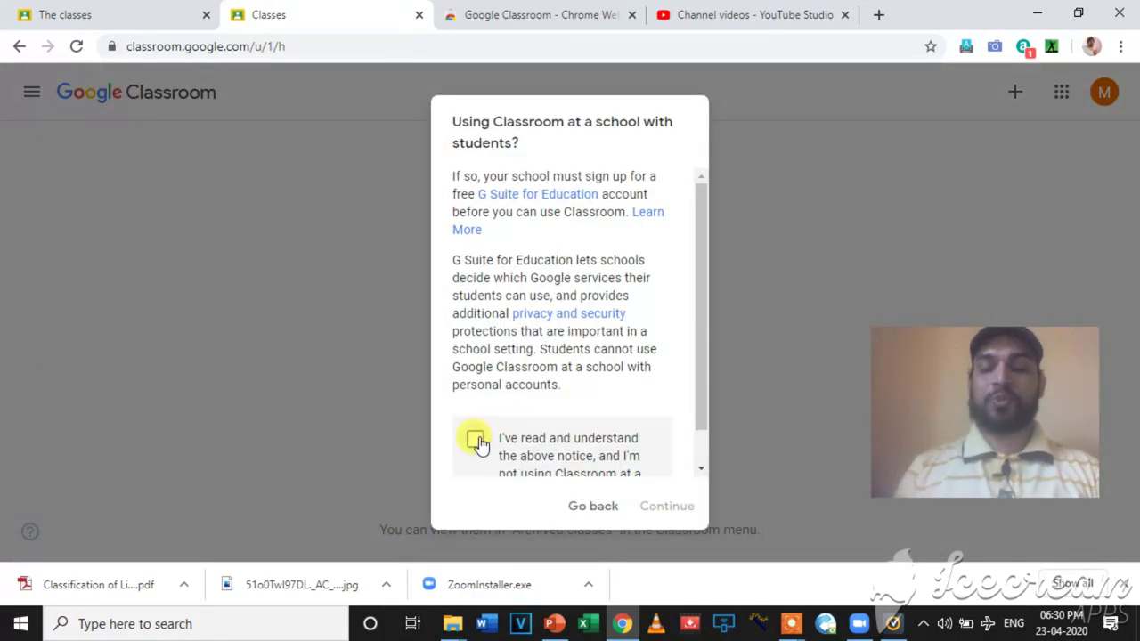
pyautogui.click(477, 441)
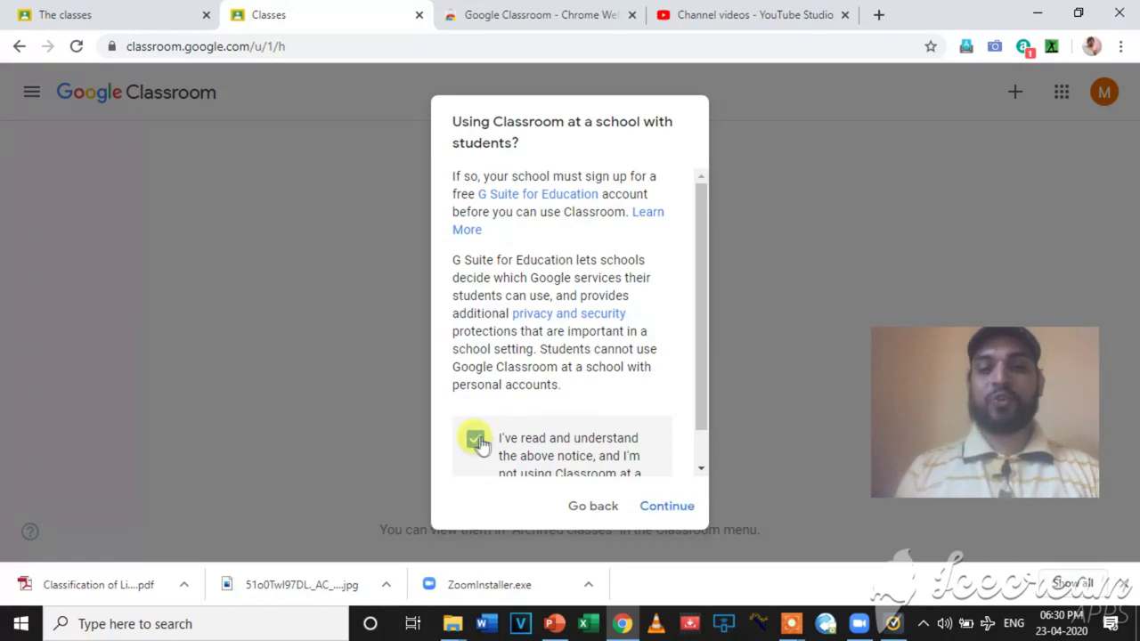
pyautogui.click(668, 505)
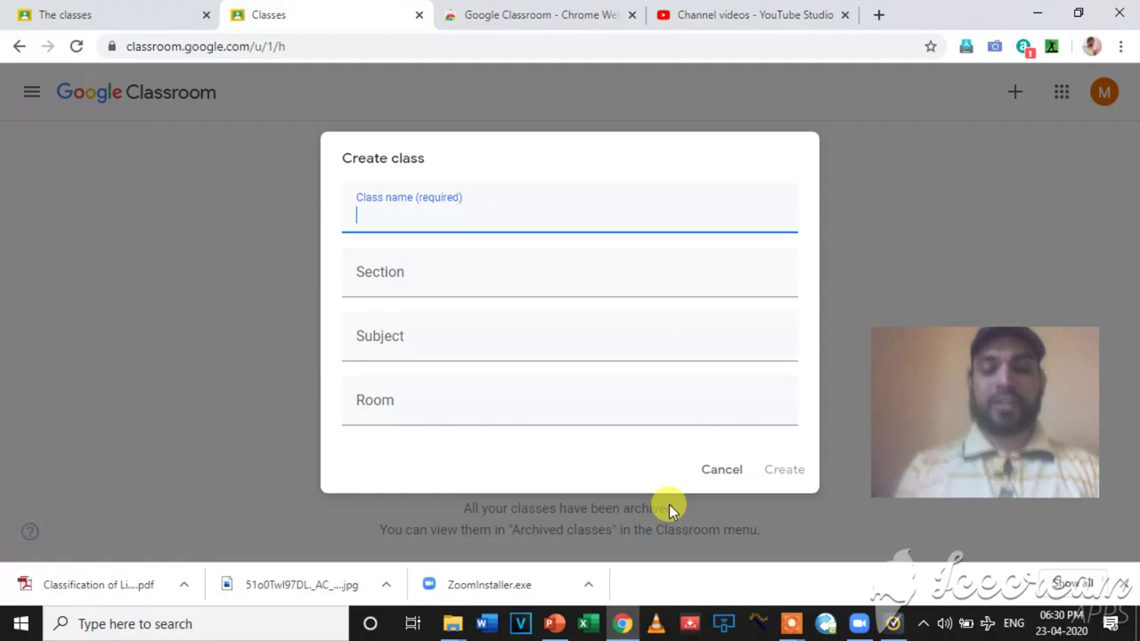
# Step: Enter XII as the class name and BIOLOGY as the section of the new class
pyautogui.write('xII')
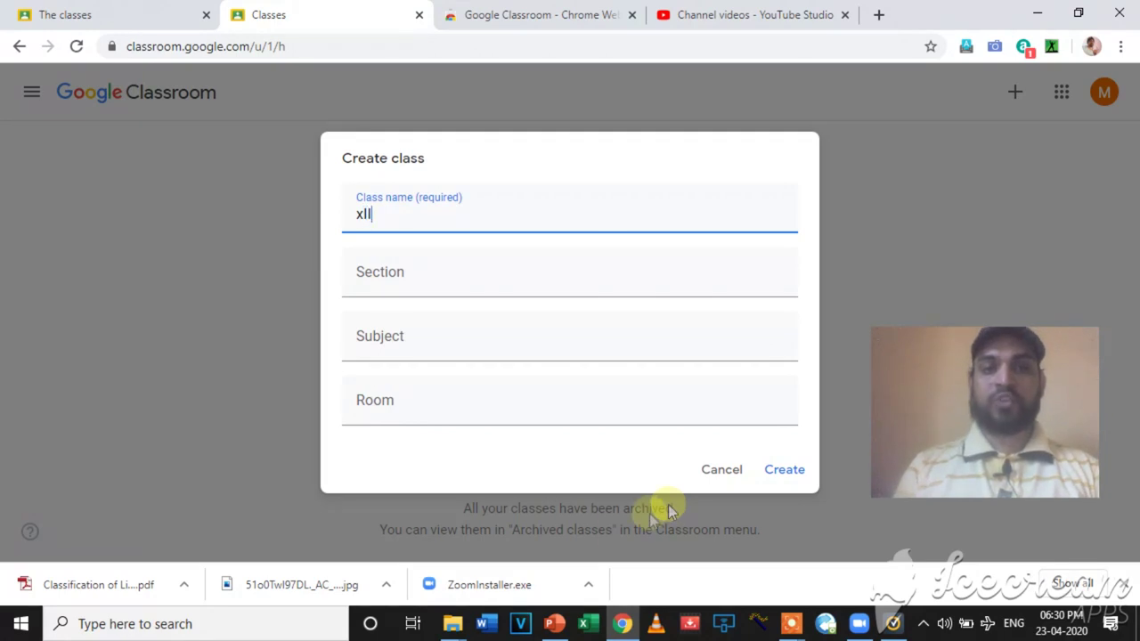
pyautogui.press('BackSpace')
pyautogui.press('BackSpace')
pyautogui.press('BackSpace')
pyautogui.write('XII')
pyautogui.click(372, 260)
pyautogui.write('BIOLOGY')
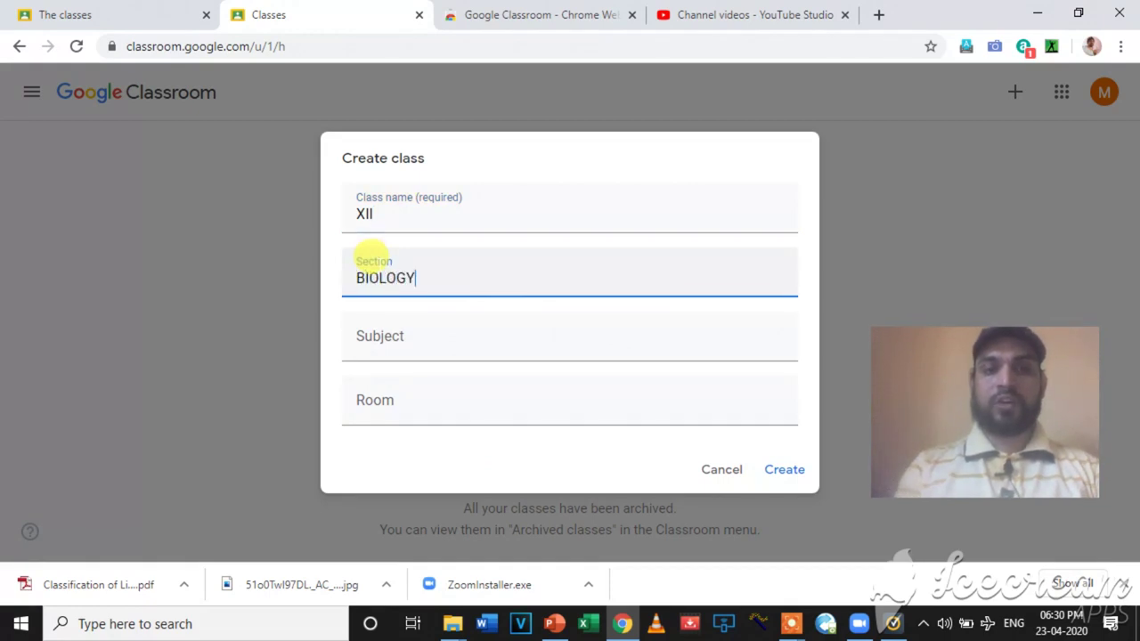
# Step: Set the subject to ZOOLOGY and the room to 100, and create the class
pyautogui.click(375, 320)
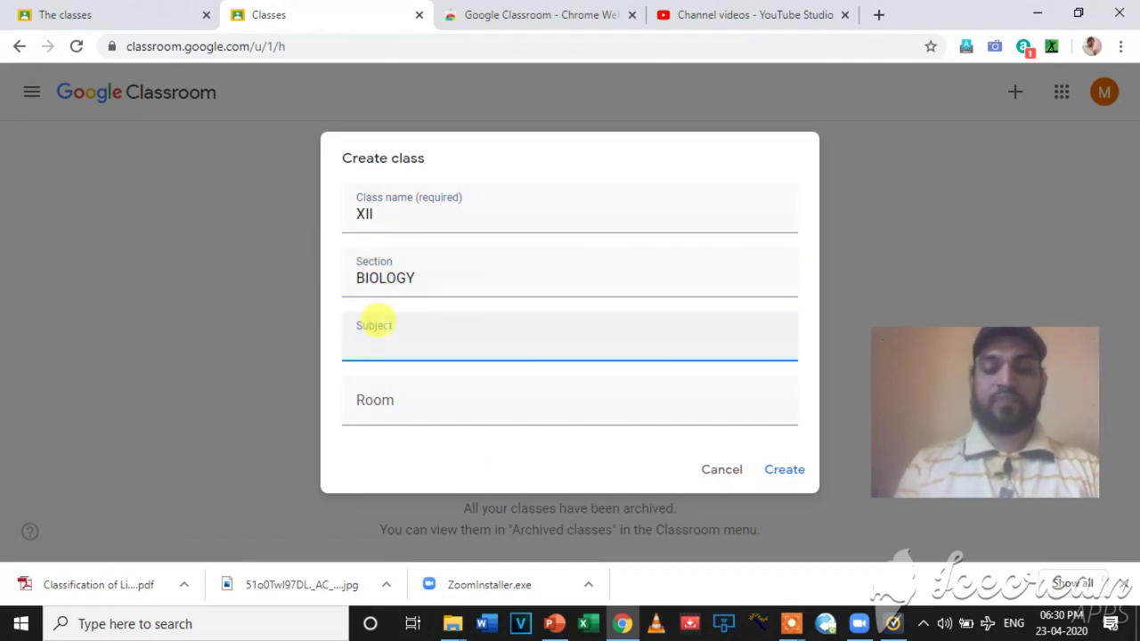
pyautogui.write('B')
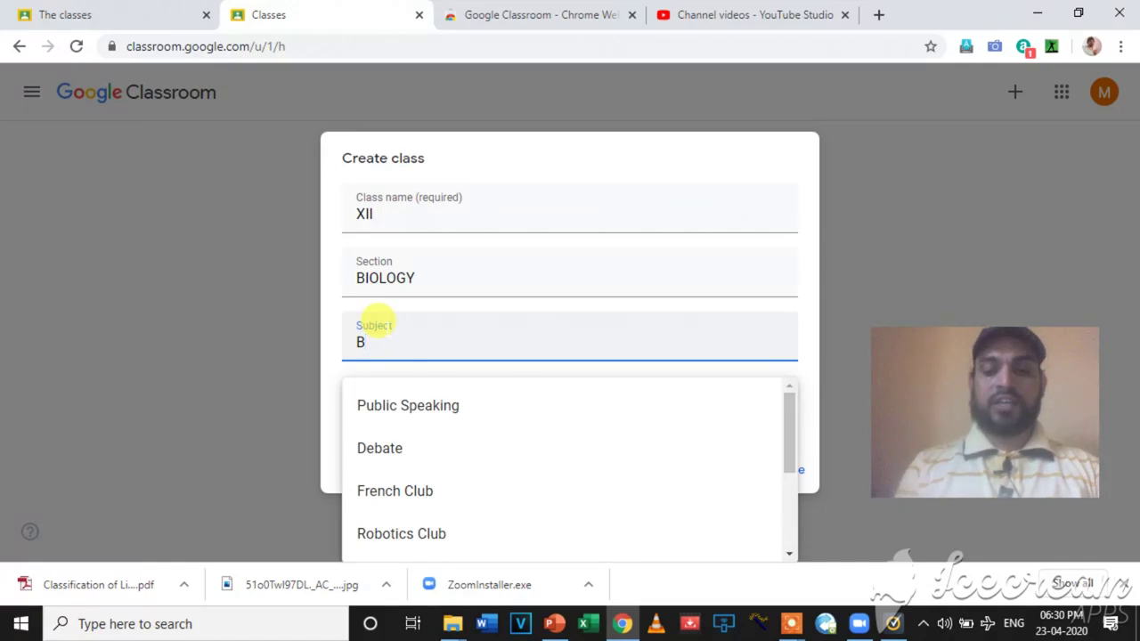
pyautogui.write('O')
pyautogui.press('BackSpace')
pyautogui.press('BackSpace')
pyautogui.write('ZOOLOGY')
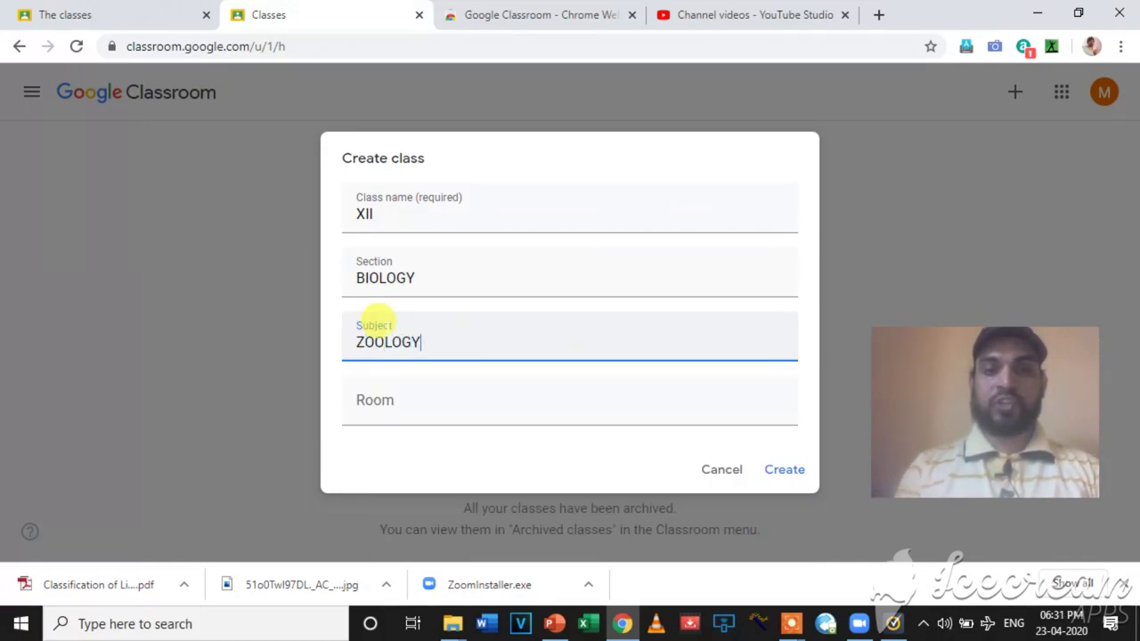
pyautogui.click(375, 392)
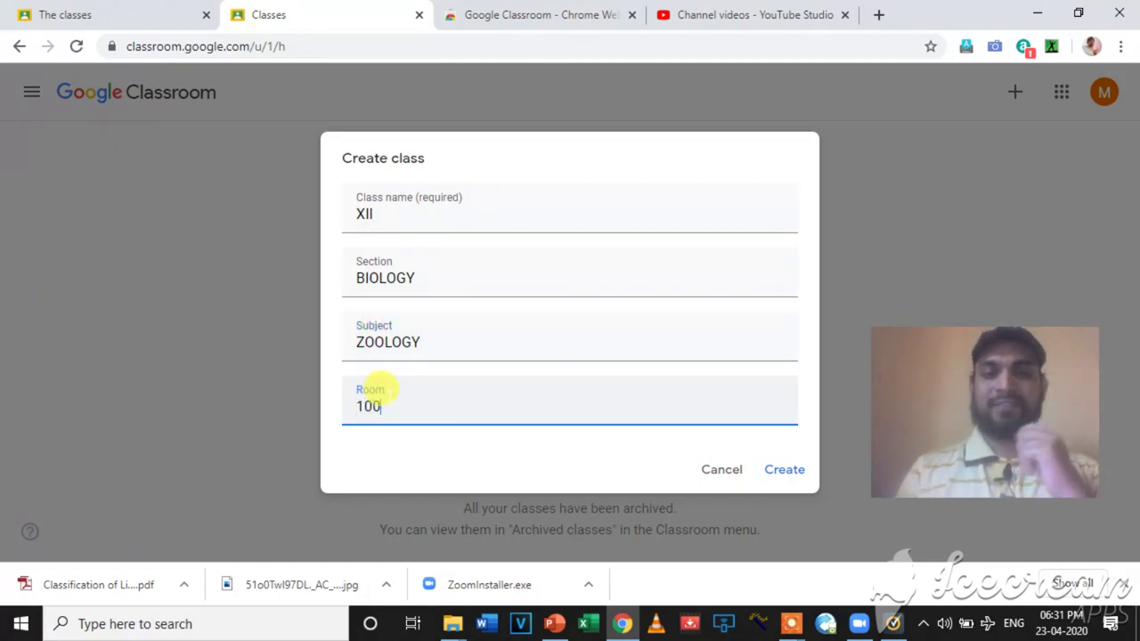
pyautogui.write('100')
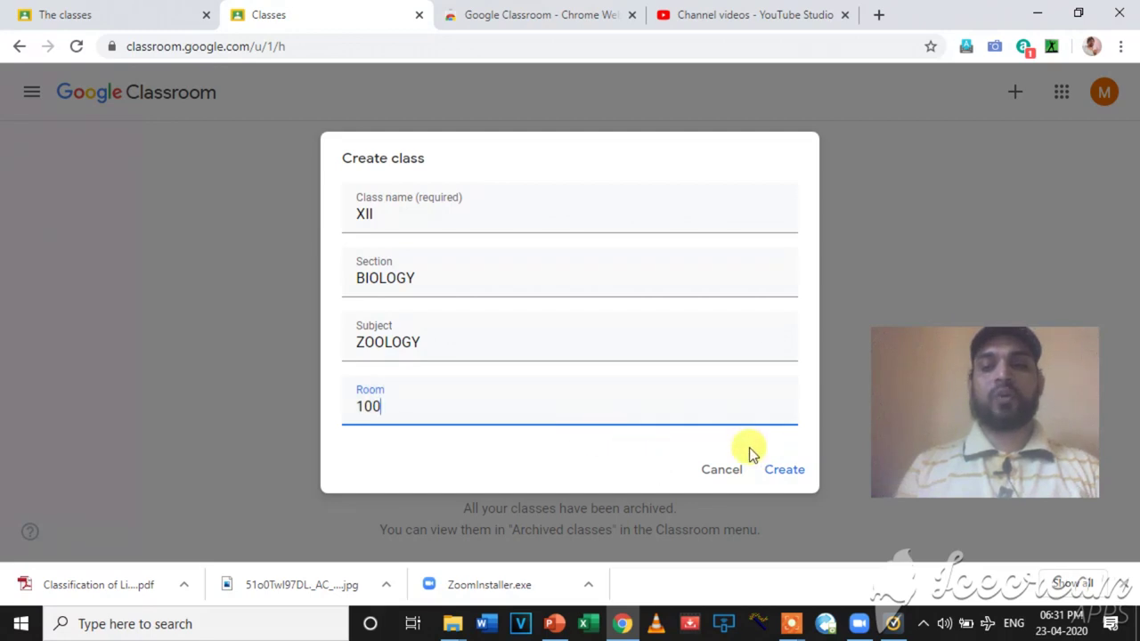
pyautogui.click(785, 472)
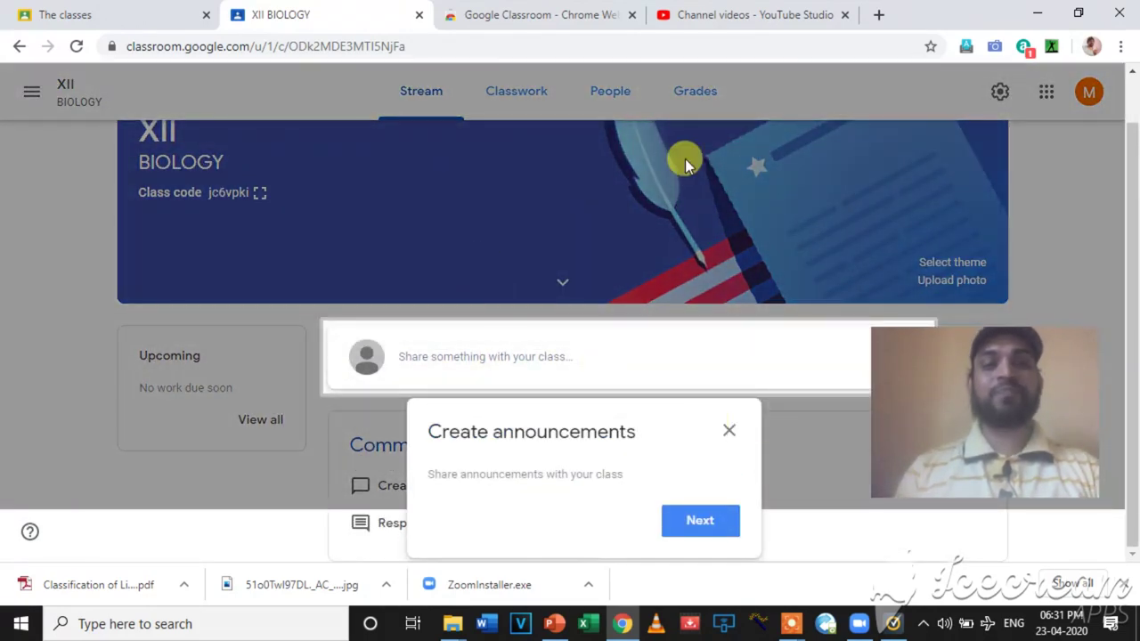
# Step: Dismiss the introductory tips about creating and reusing announcements on the new class's stream
pyautogui.click(700, 520)
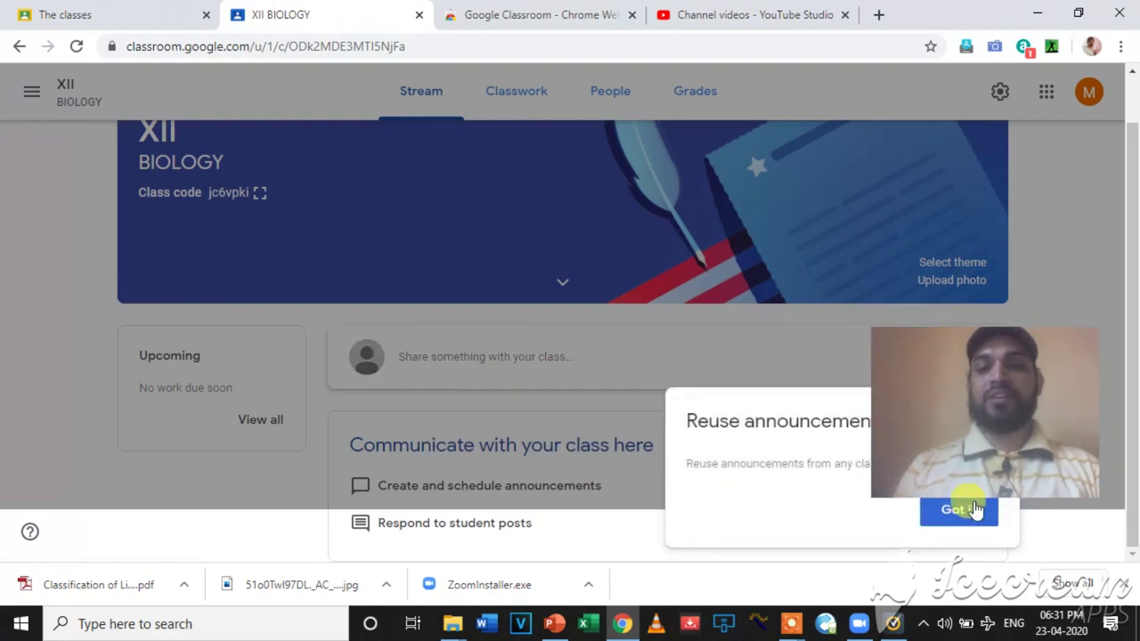
pyautogui.click(965, 511)
pyautogui.moveTo(1127, 272); pyautogui.dragTo(1130, 231)
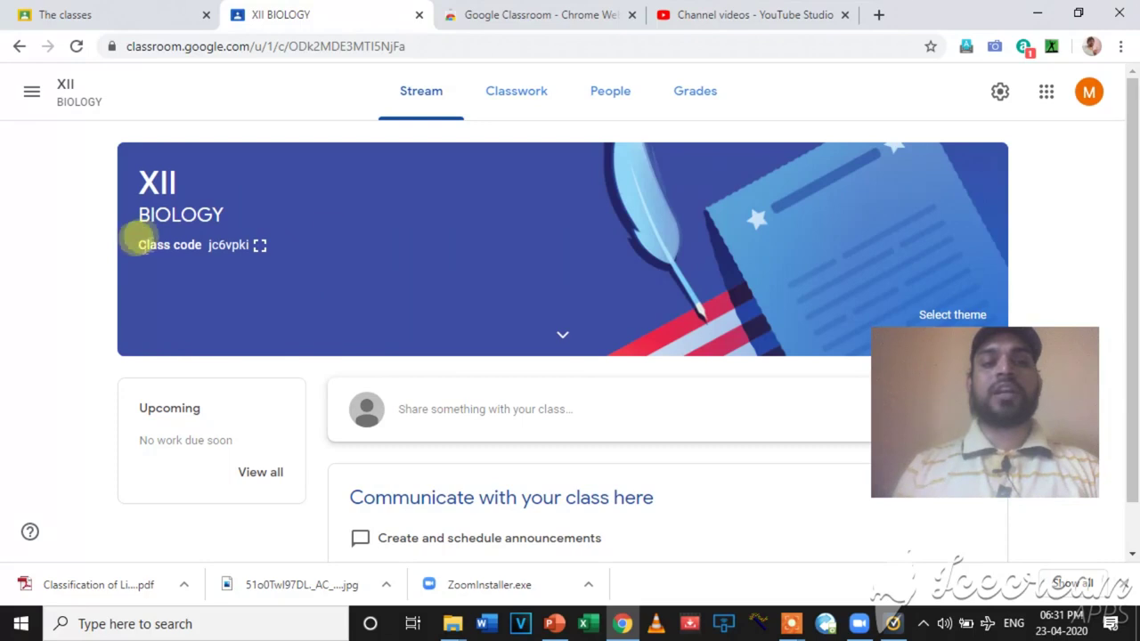
# Step: View the class code enlarged, highlight it, and close the enlarged display
pyautogui.click(257, 250)
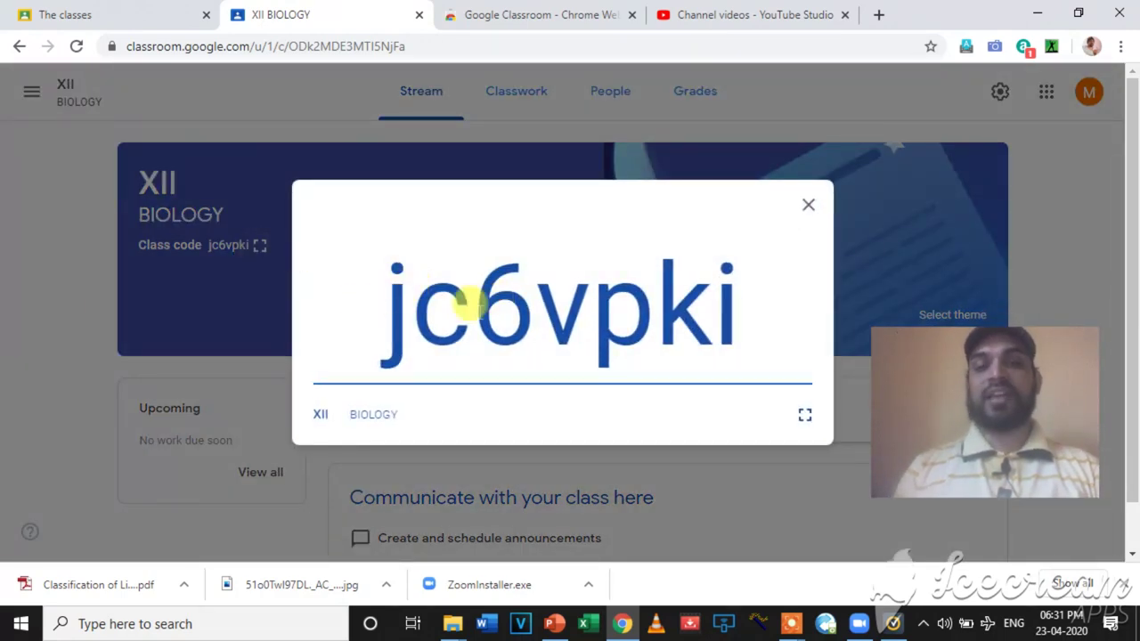
pyautogui.moveTo(379, 313); pyautogui.dragTo(753, 346)
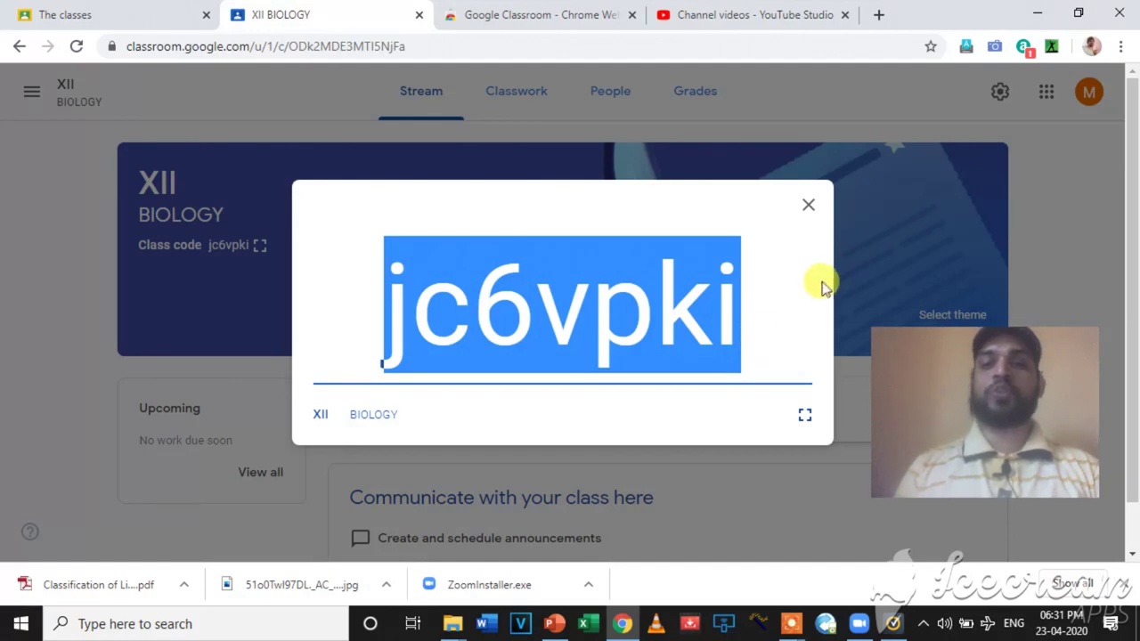
pyautogui.click(807, 207)
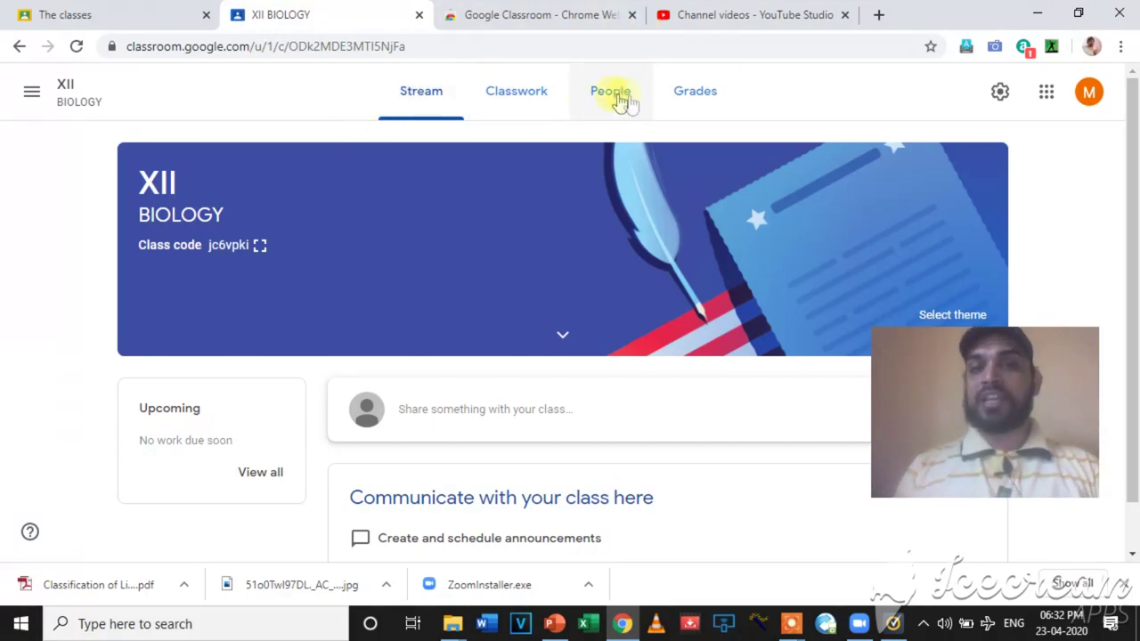
# Step: Look through the class's Classwork, People and Grades pages and return to the Stream
pyautogui.click(521, 97)
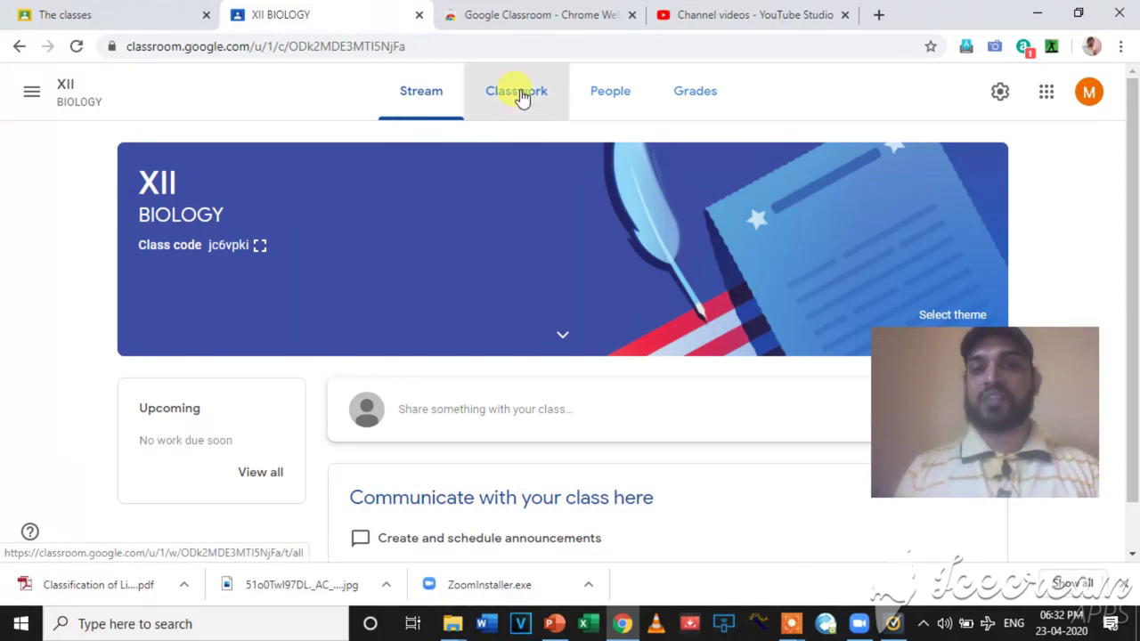
pyautogui.click(595, 95)
pyautogui.click(698, 94)
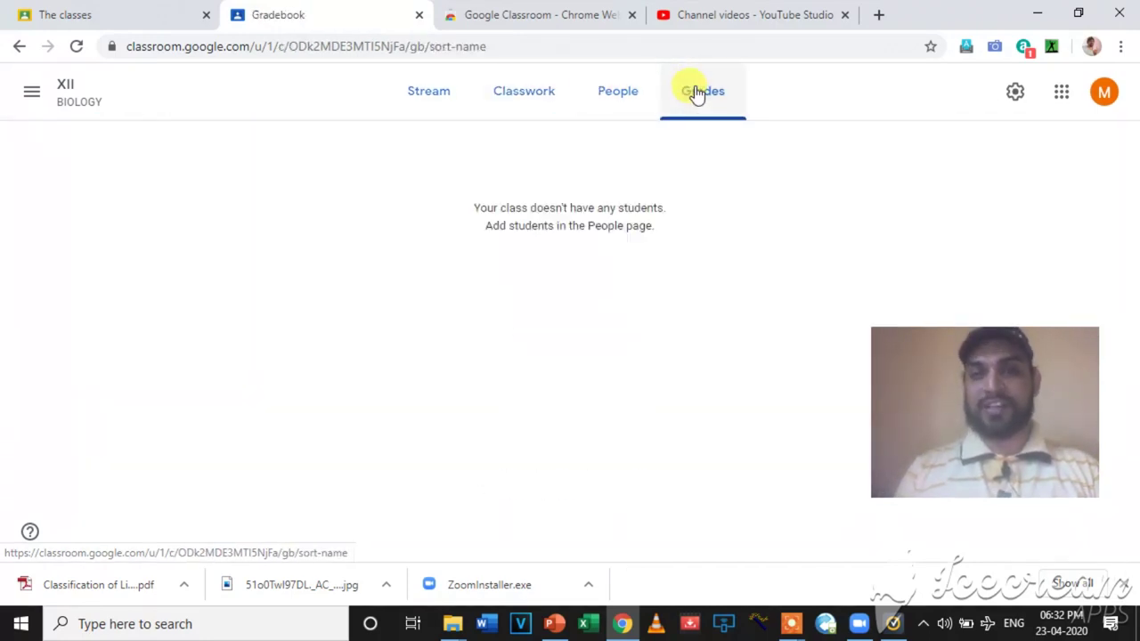
pyautogui.click(541, 96)
pyautogui.click(439, 91)
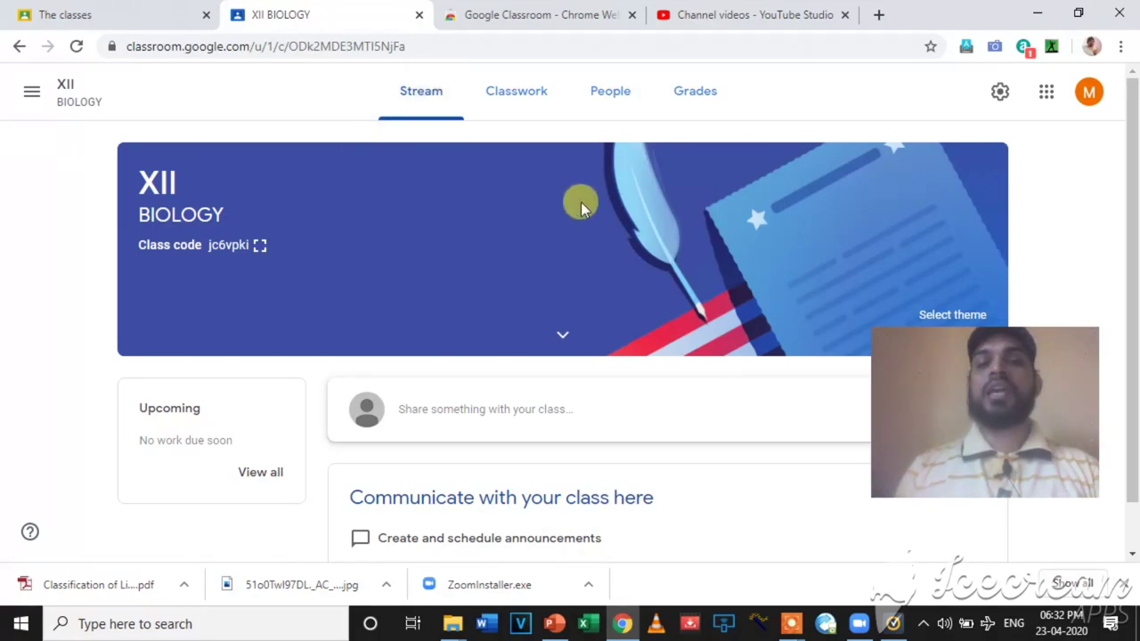
# Step: Begin a stream announcement for all students with the first line "WELCOME TO BIOLOGY CLASS,"
pyautogui.moveTo(1133, 152)
pyautogui.mouseDown()
pyautogui.moveTo(1135, 222)
pyautogui.moveTo(1135, 172)
pyautogui.mouseUp()
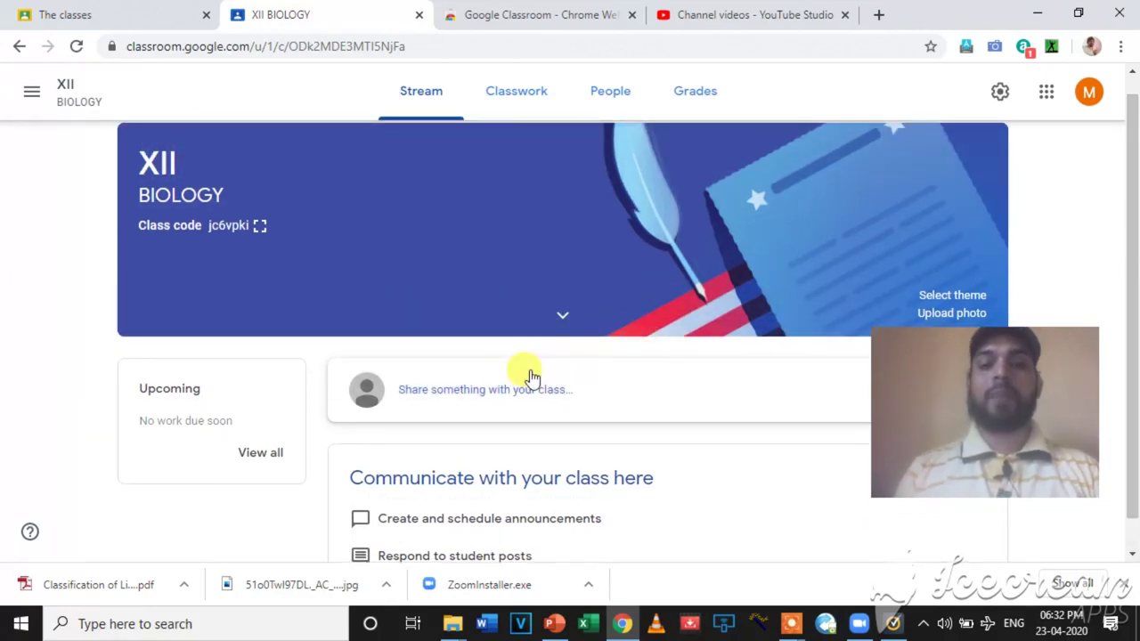
pyautogui.click(473, 397)
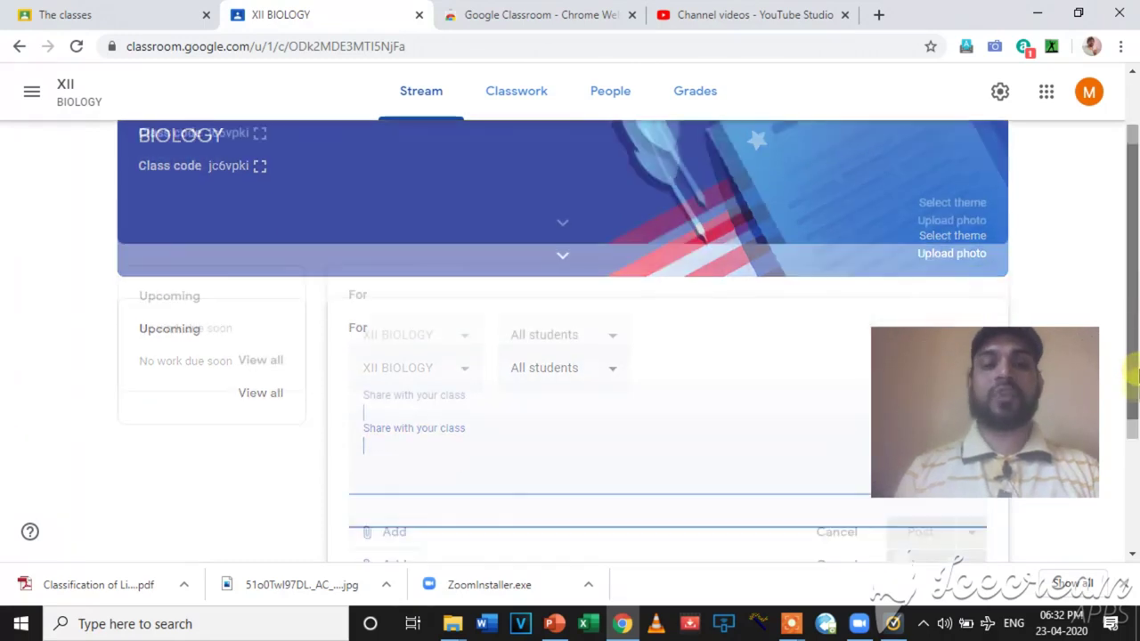
pyautogui.scroll(-2, 1134, 407)
pyautogui.write('W')
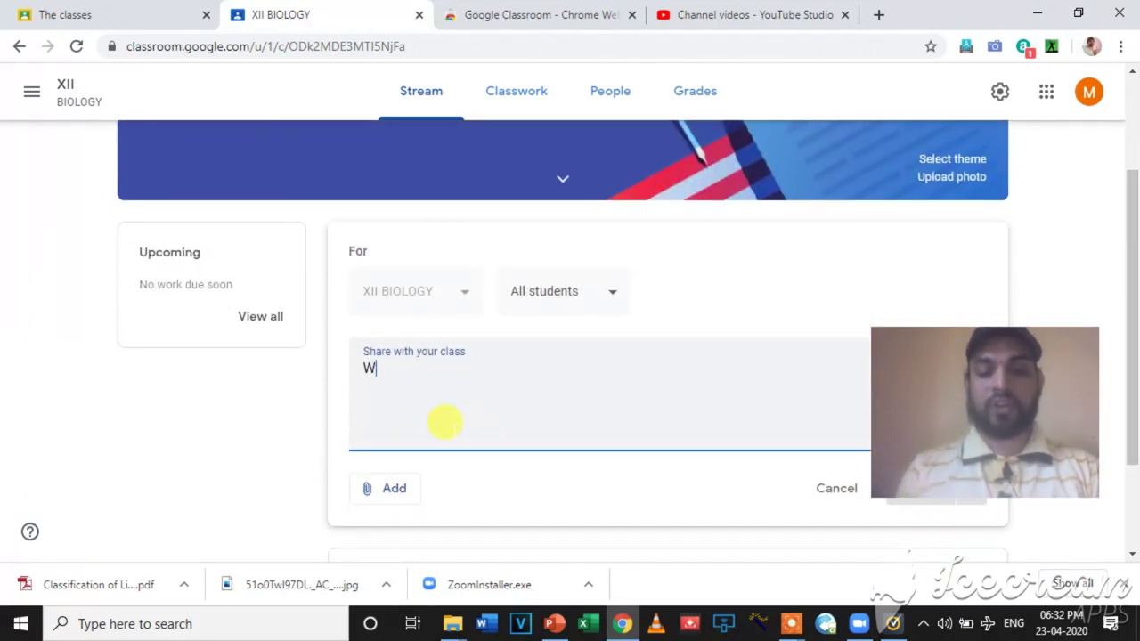
pyautogui.write('ELCOME TO')
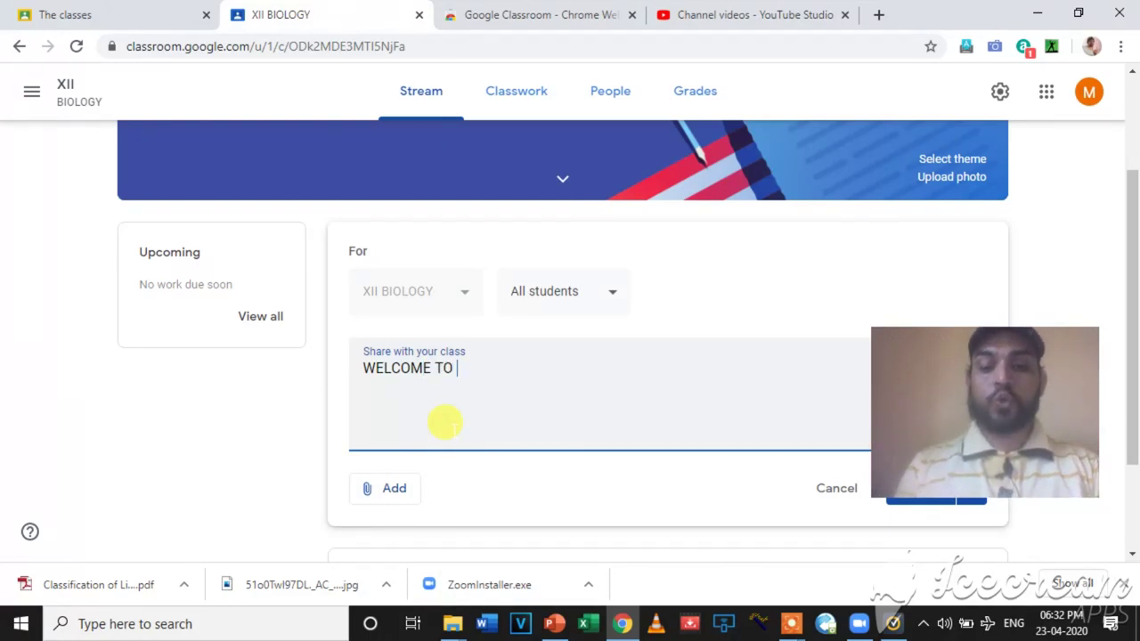
pyautogui.write('BIOLOGY CLASS')
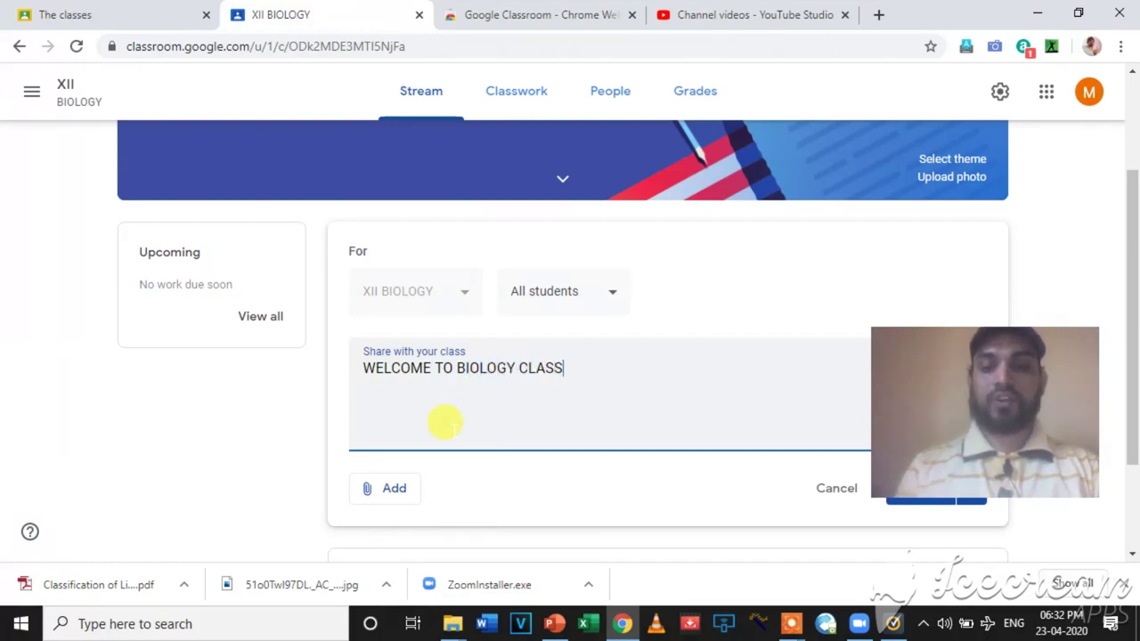
pyautogui.write(',')
pyautogui.press('Return')
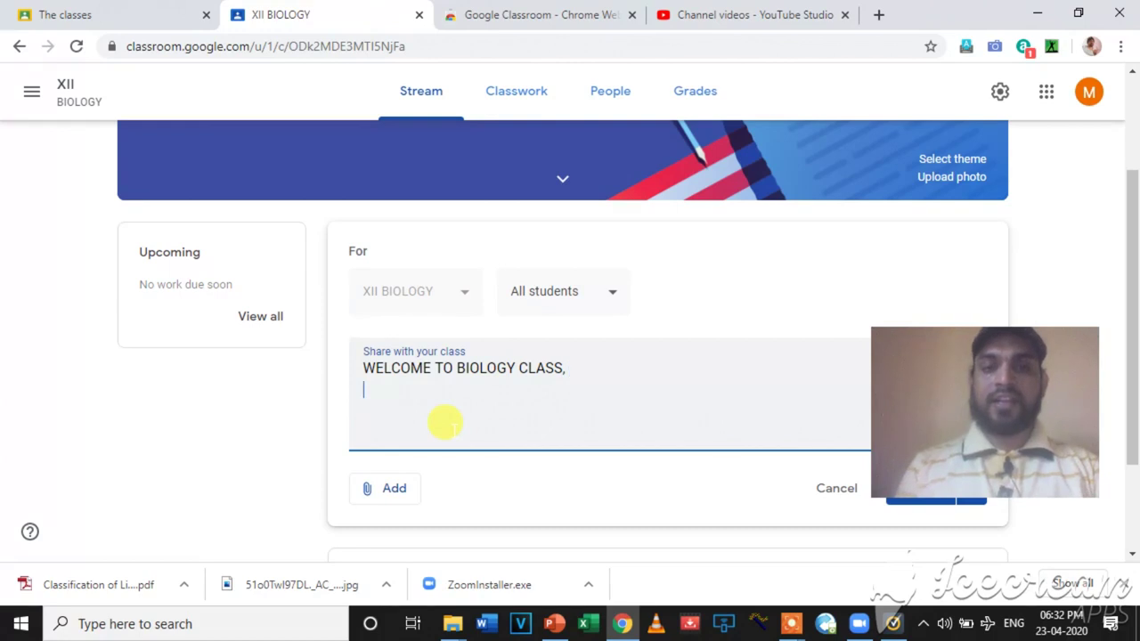
# Step: Add the line "PLEASE CHECK NEW CLASSWORK IN CLASSWORK TAB..." to the announcement and post it to the class stream
pyautogui.write('PLEASE ')
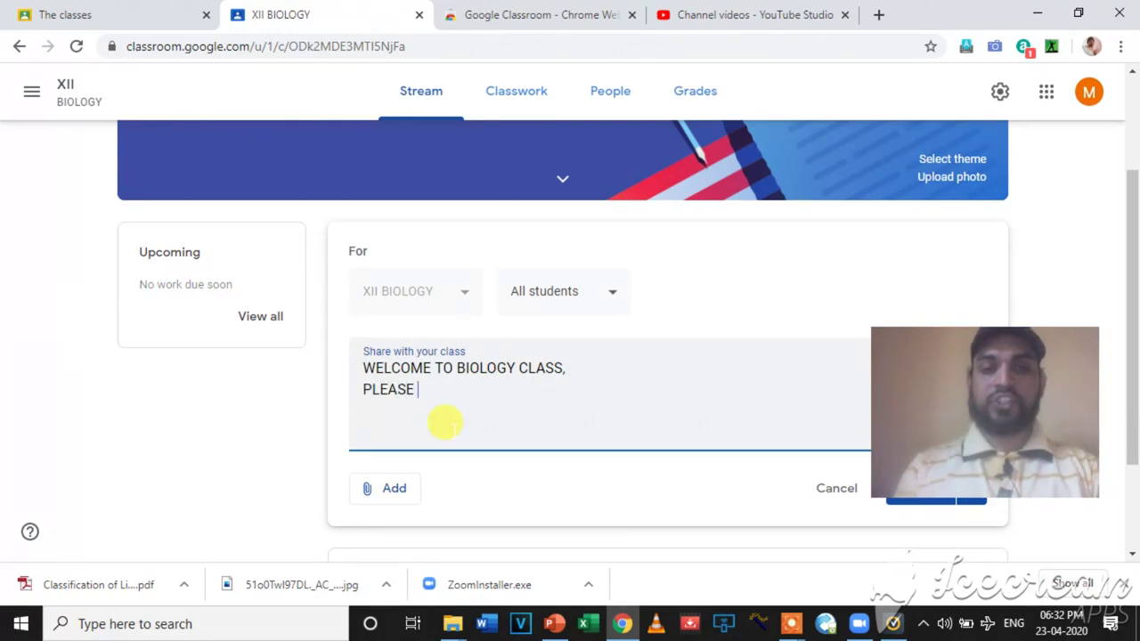
pyautogui.write('CHECK N')
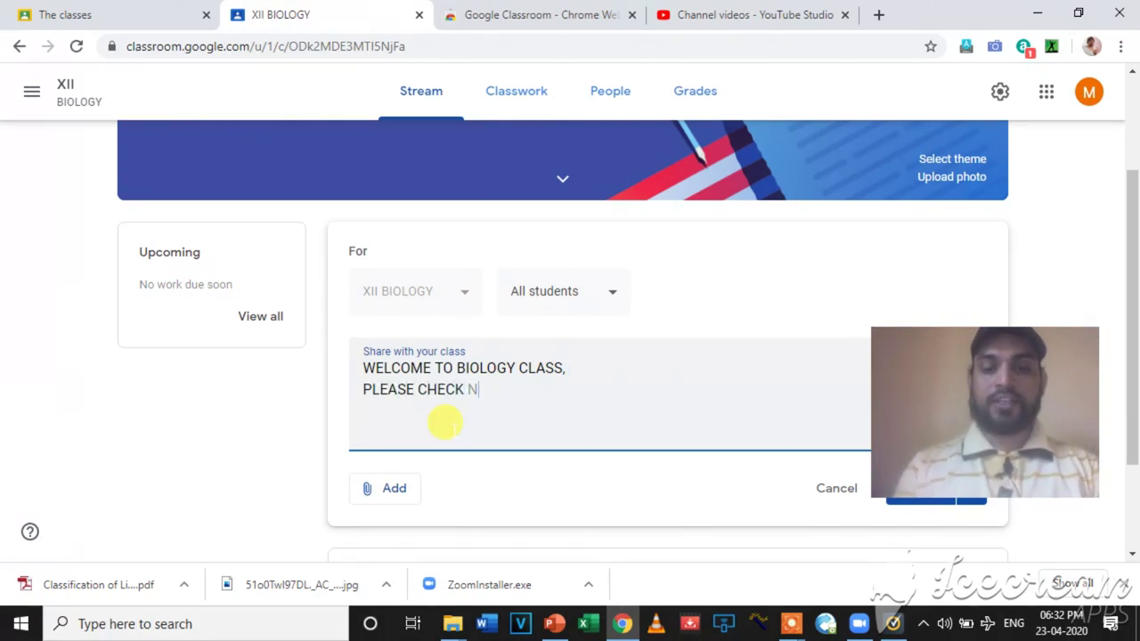
pyautogui.write('EW CLASSWO')
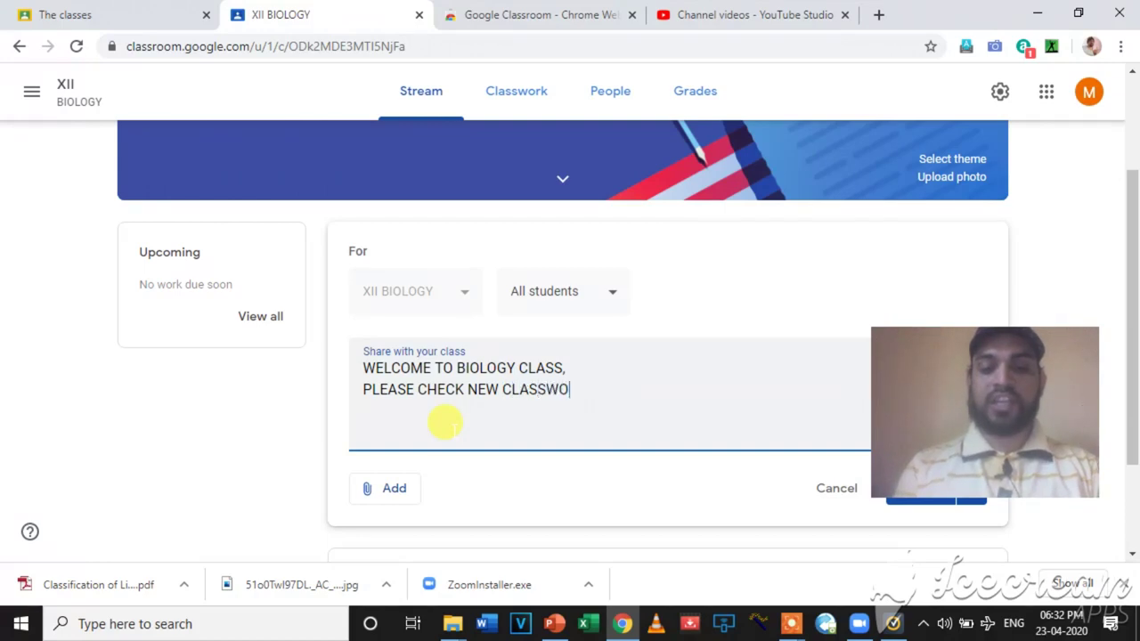
pyautogui.write('RK ')
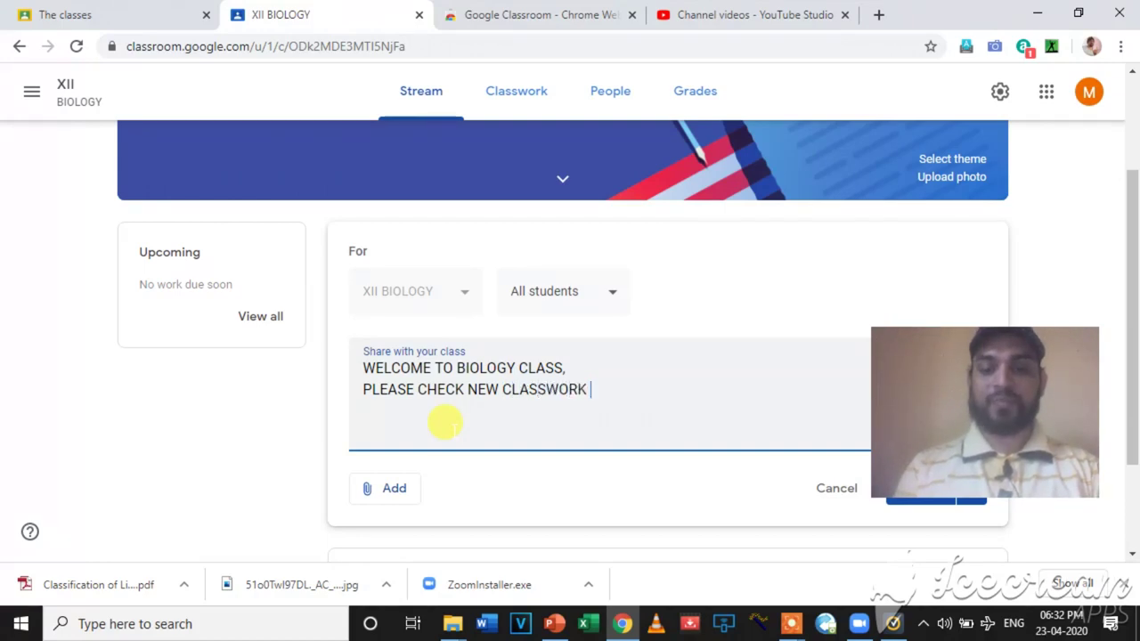
pyautogui.write('IN CLASSWO')
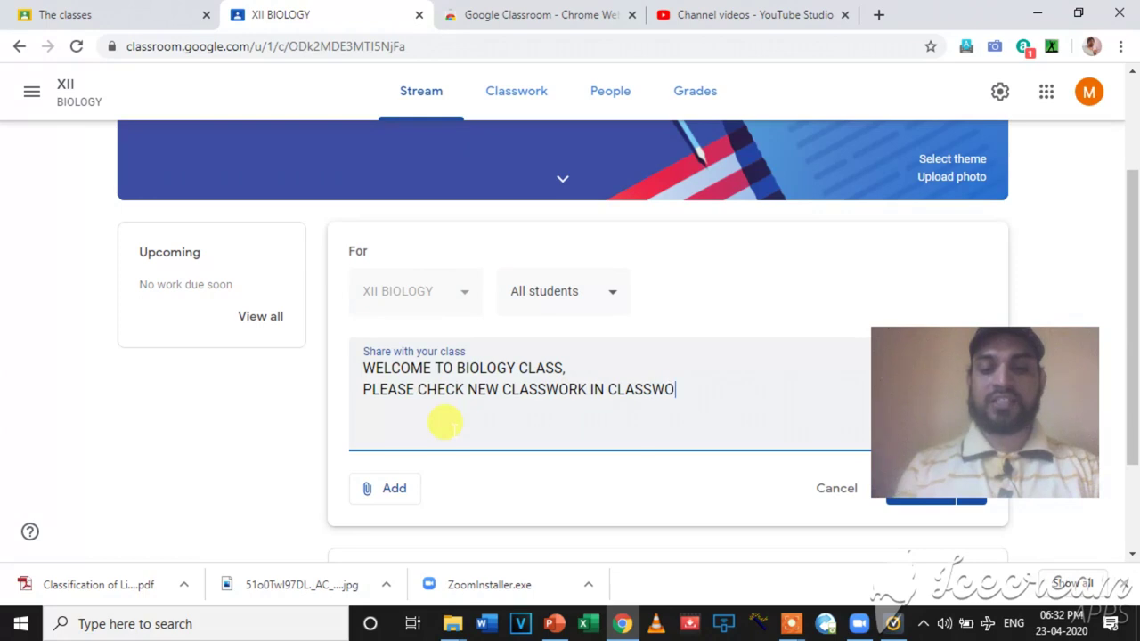
pyautogui.write('RK TAB...')
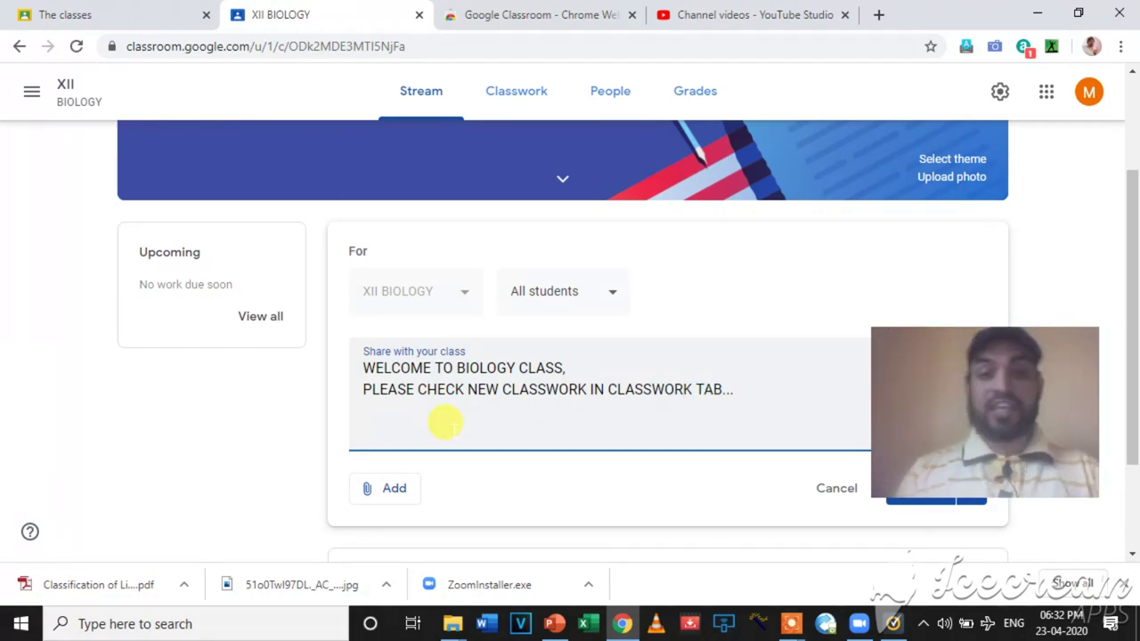
pyautogui.moveTo(990, 388); pyautogui.dragTo(1028, 275)
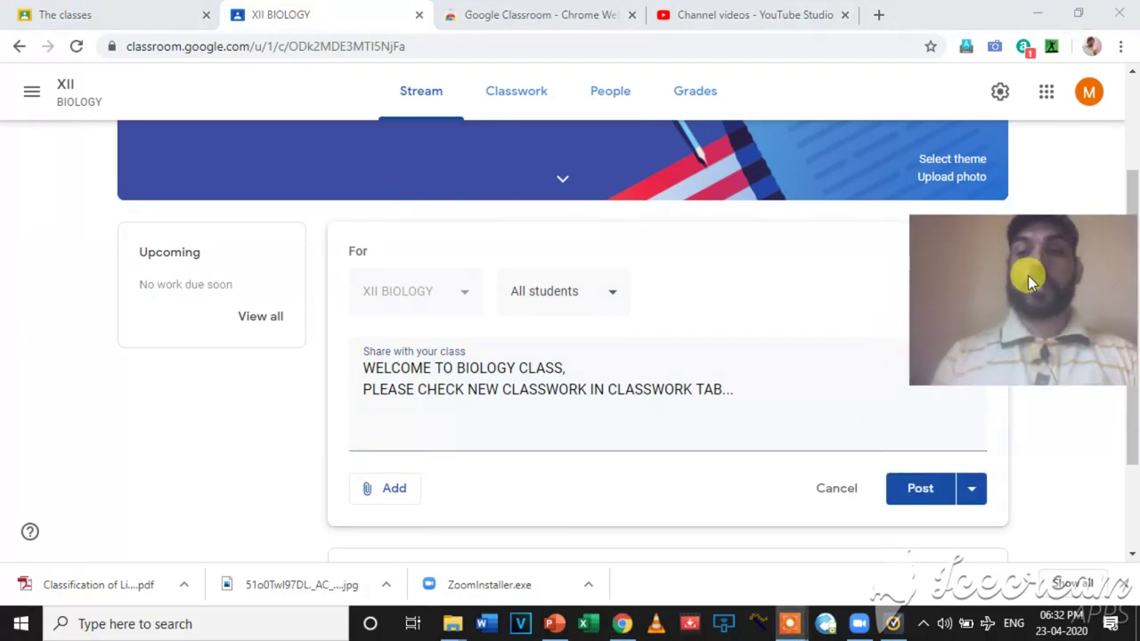
pyautogui.click(921, 494)
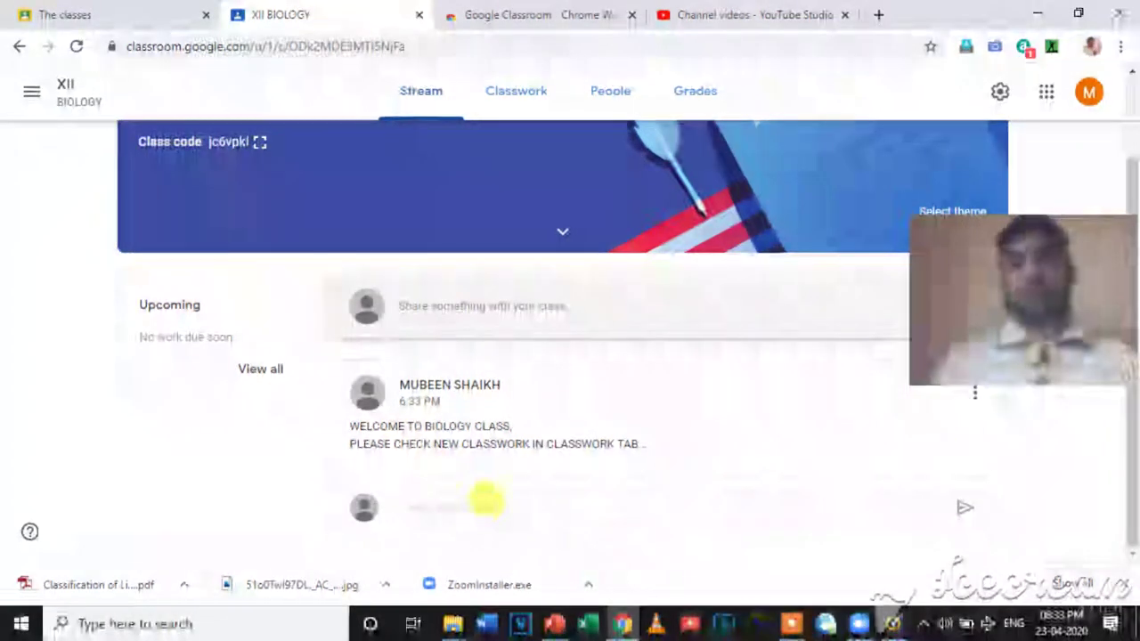
pyautogui.click(483, 503)
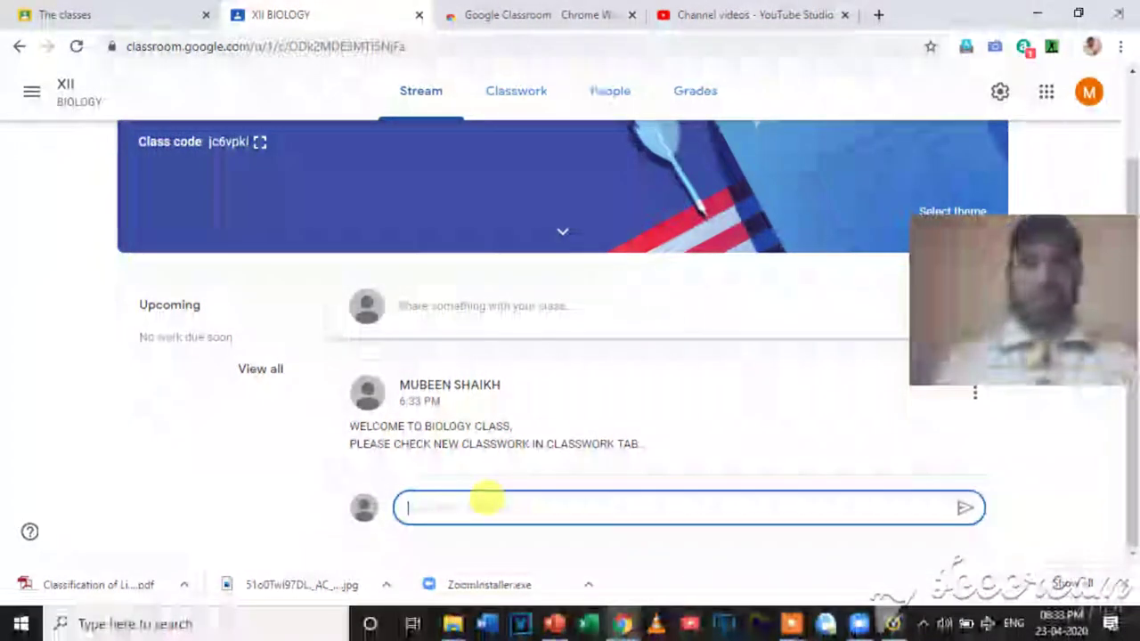
# Step: Start a new question in the class's Classwork and set its type to Multiple choice
pyautogui.click(516, 93)
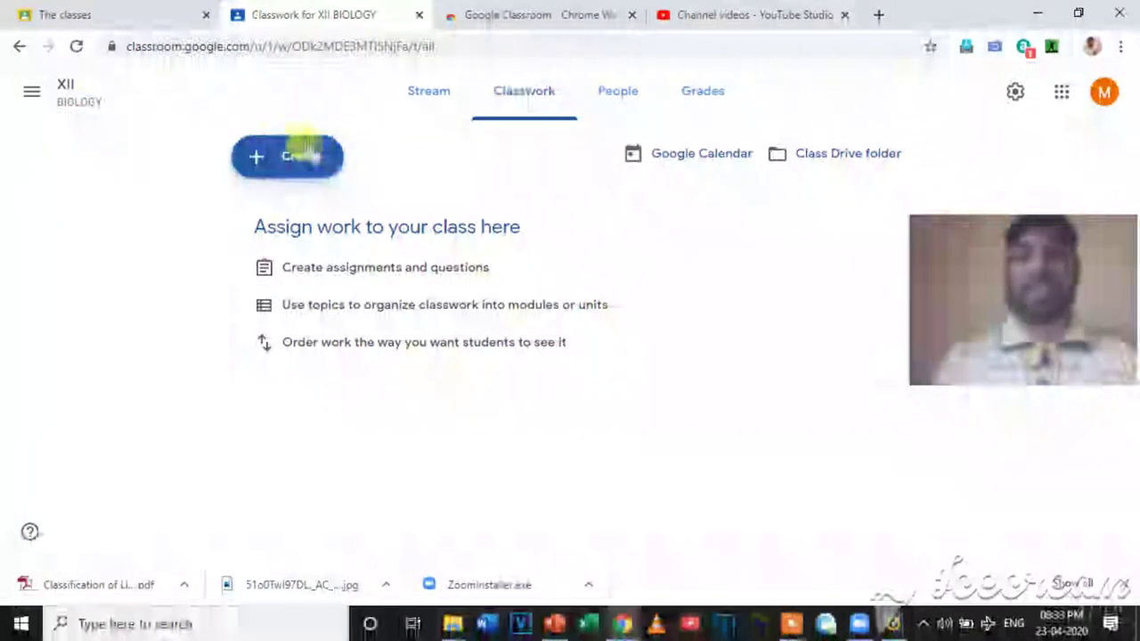
pyautogui.click(280, 157)
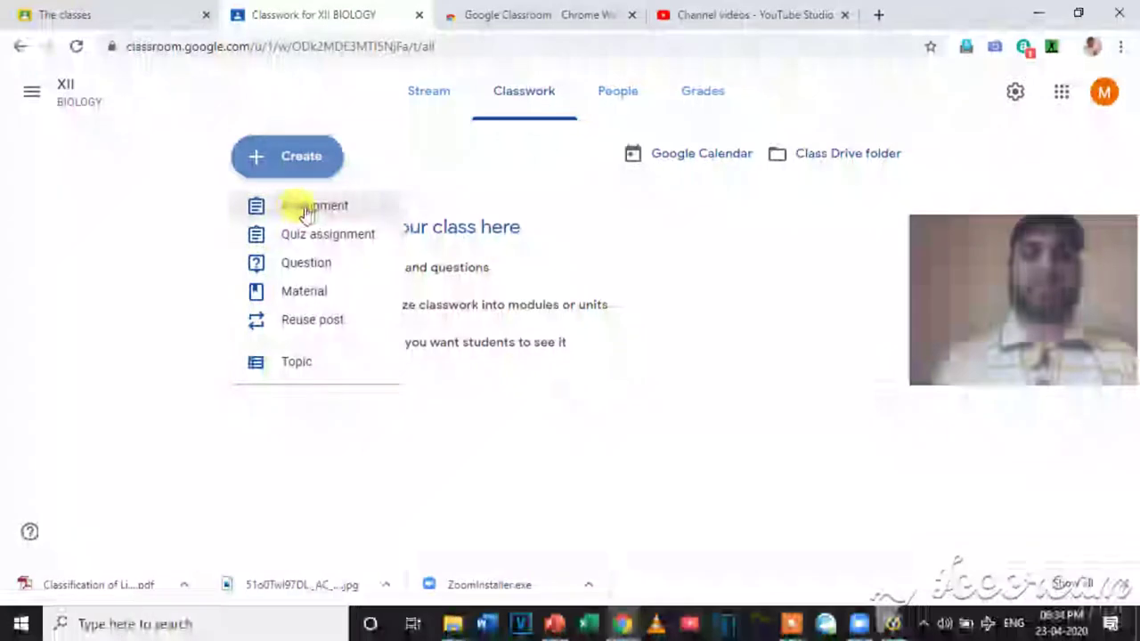
pyautogui.click(298, 267)
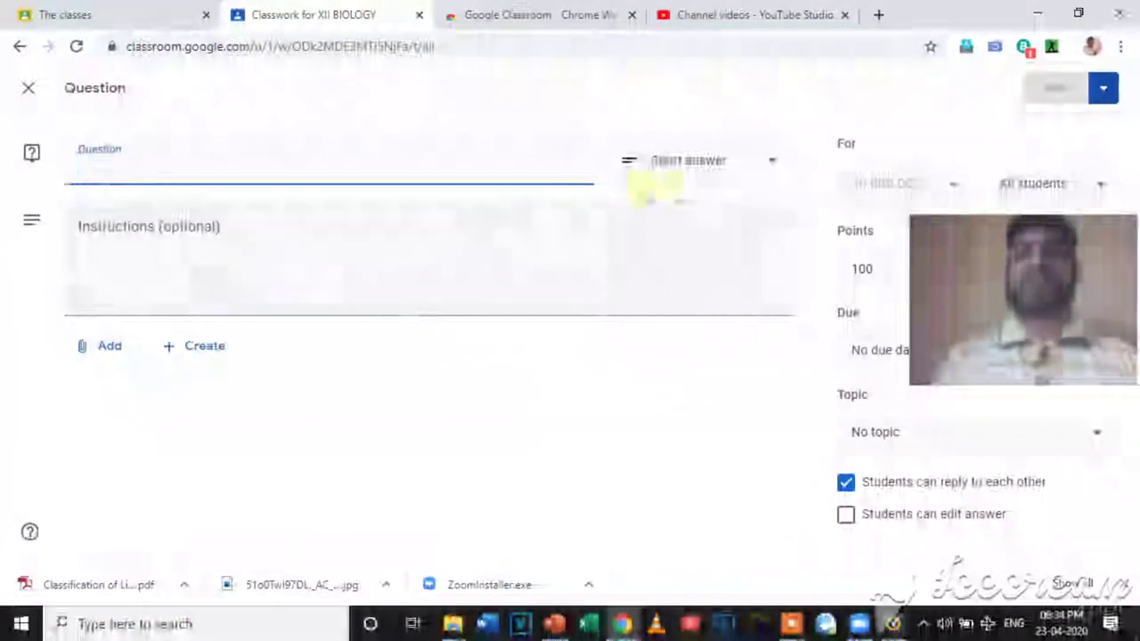
pyautogui.click(713, 160)
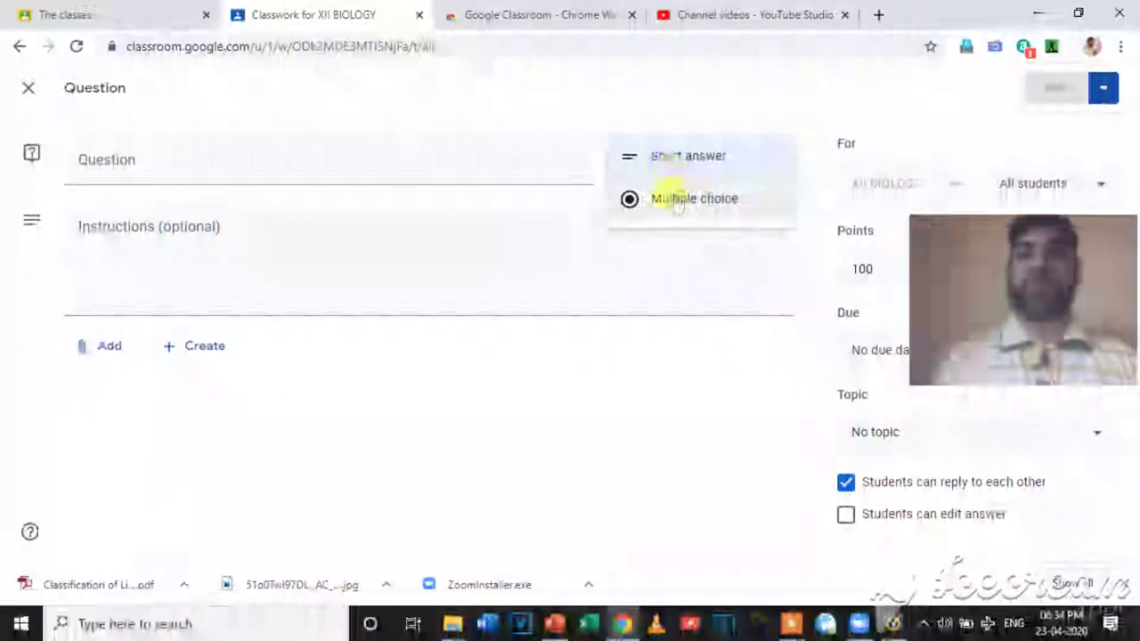
pyautogui.click(670, 200)
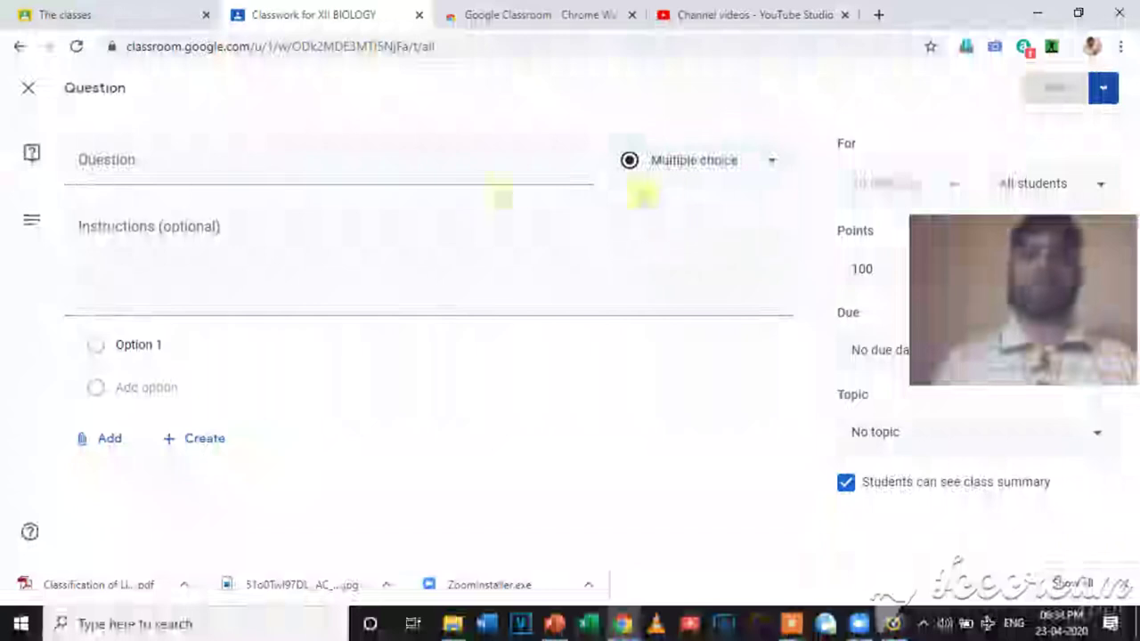
# Step: Enter "DNA synthesis occurs in" as the question and "select correct alternative" as its instructions
pyautogui.click(105, 158)
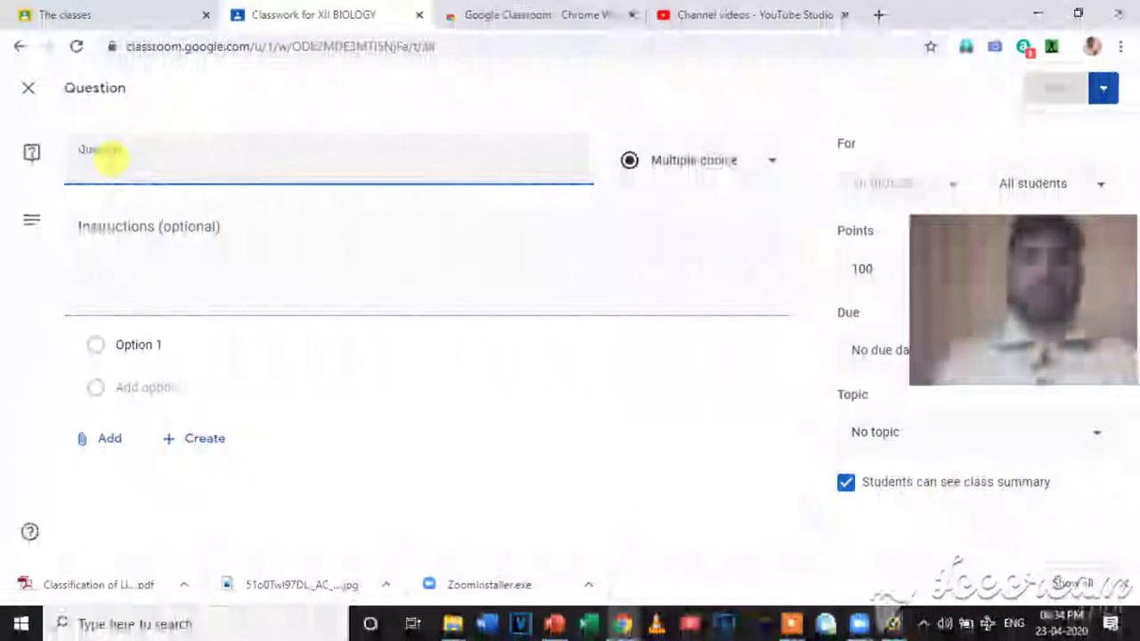
pyautogui.write('D')
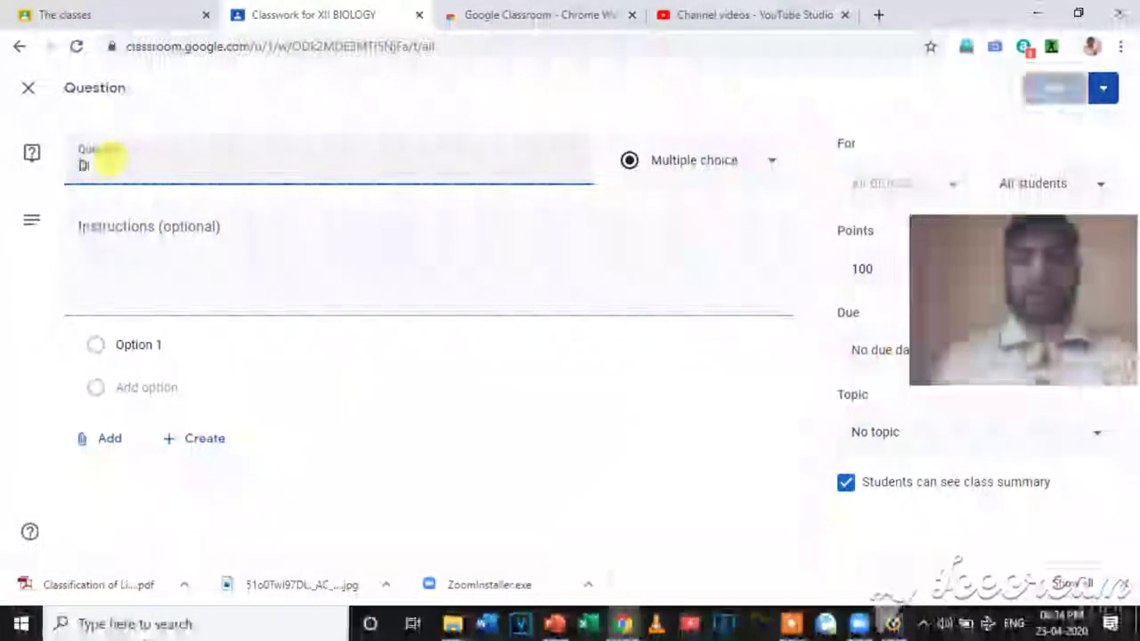
pyautogui.write("NA'synthesis opcurs in")
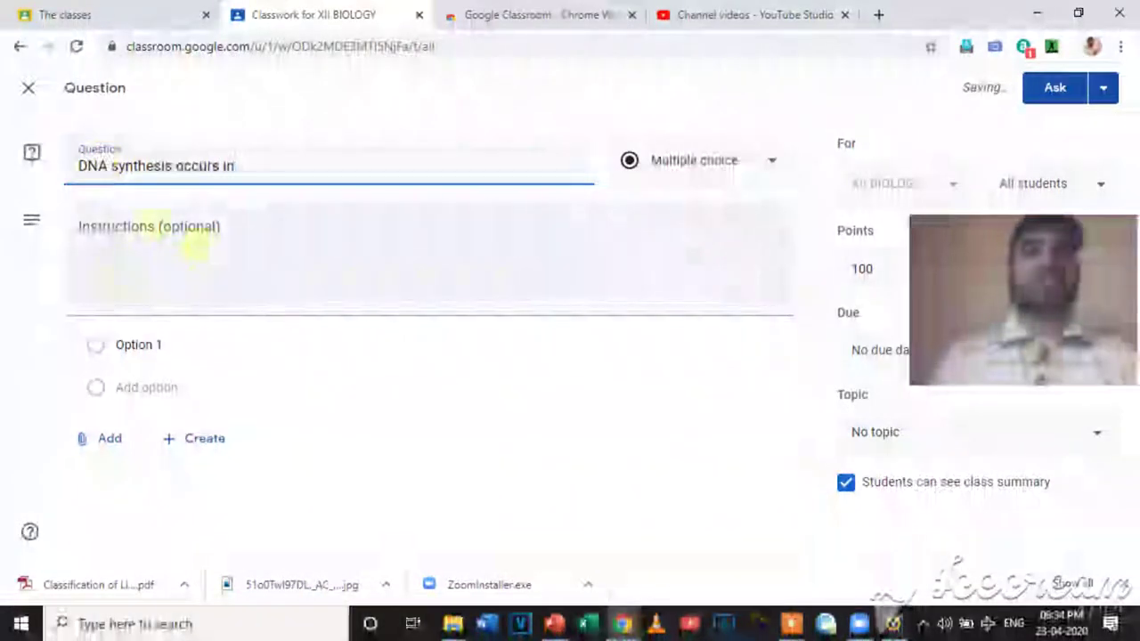
pyautogui.click(147, 224)
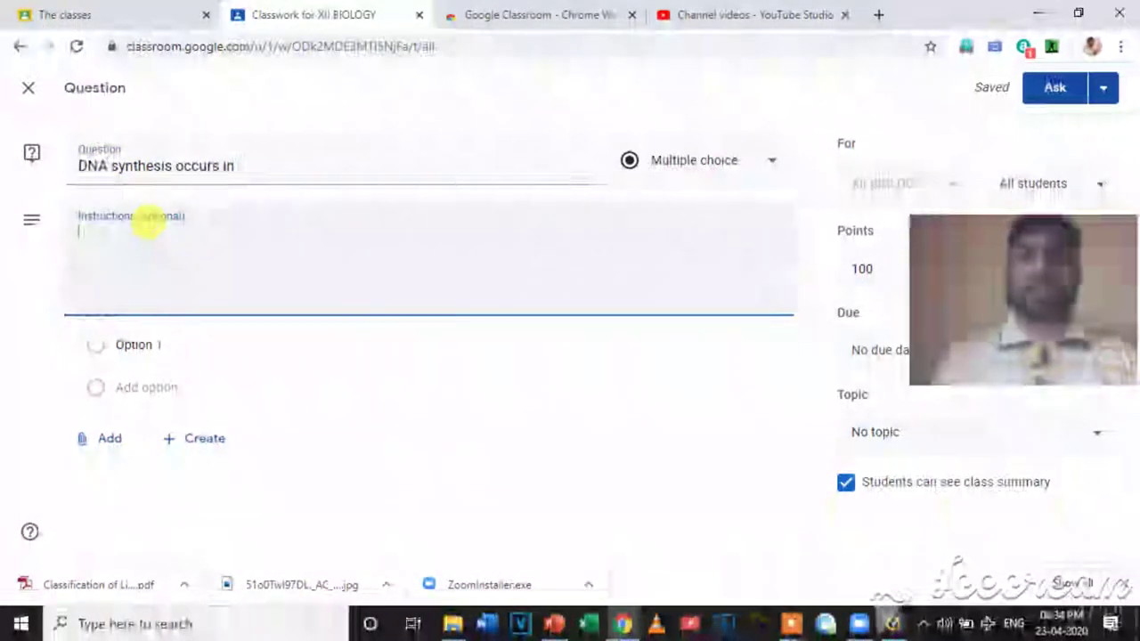
pyautogui.write('all')
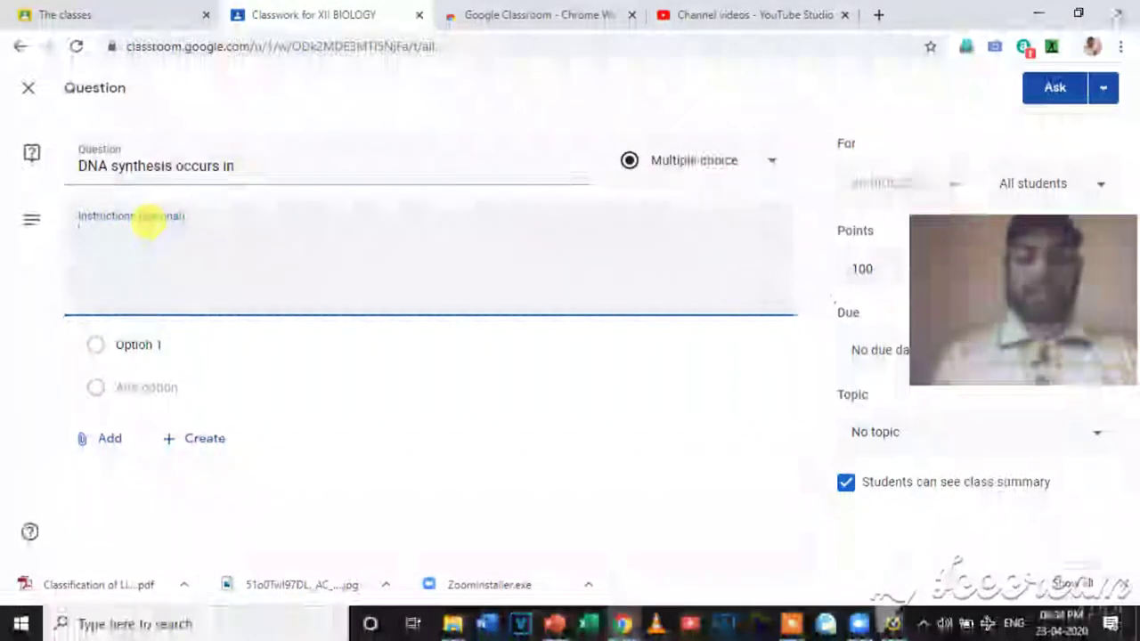
pyautogui.write('elect ')
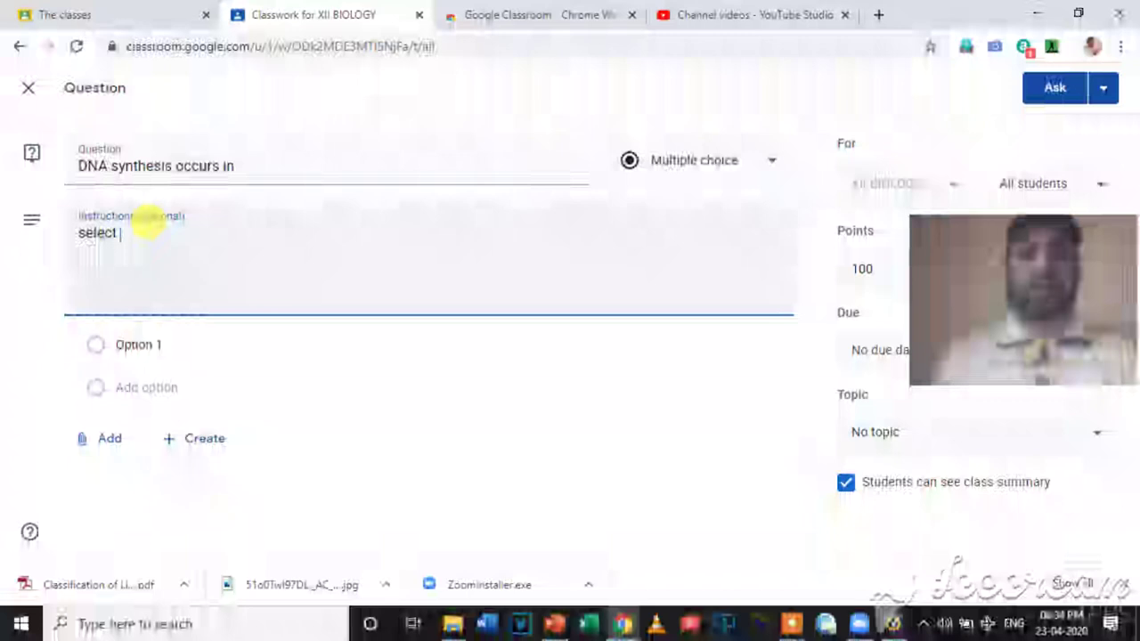
pyautogui.write('correct')
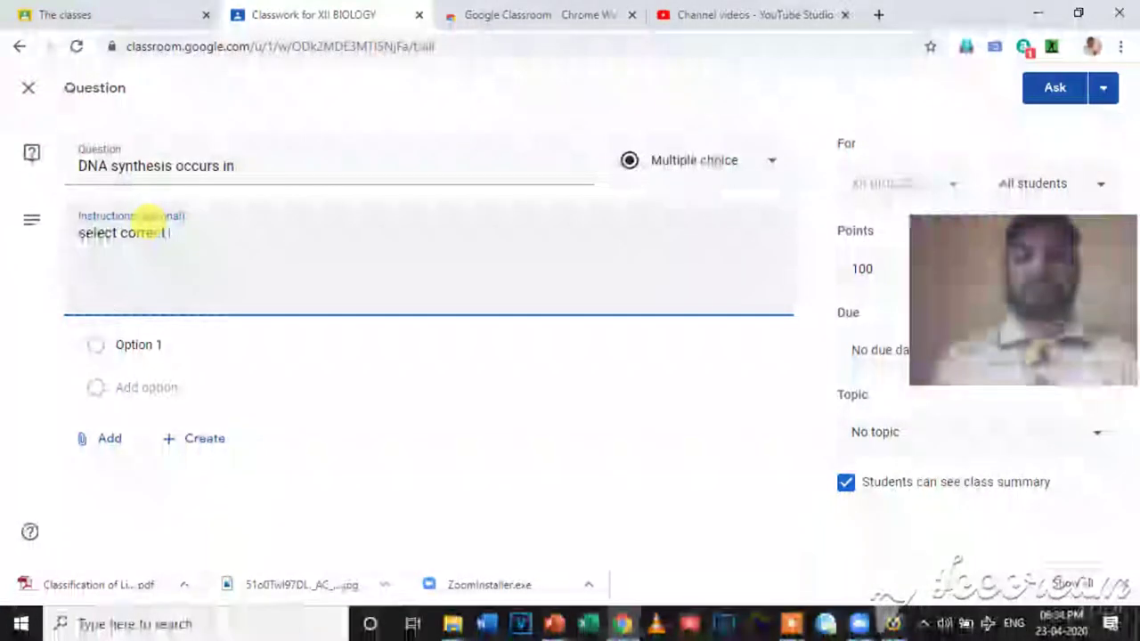
pyautogui.write(' alternative')
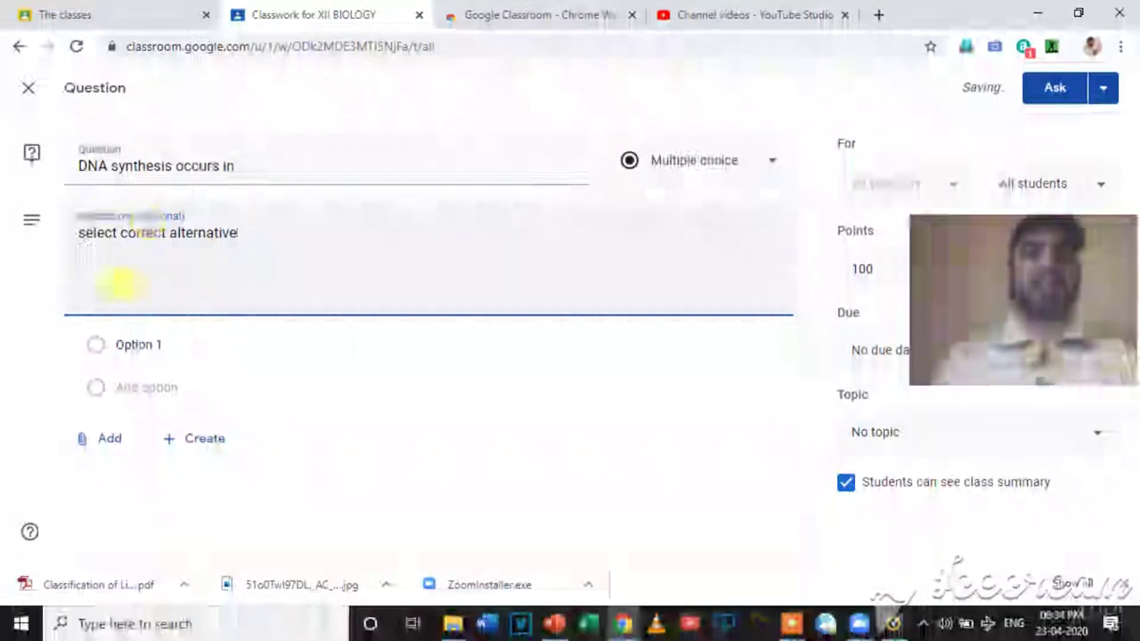
# Step: Fill in four answer options for the question: G1, G2, S phase and metaphase
pyautogui.click(124, 345)
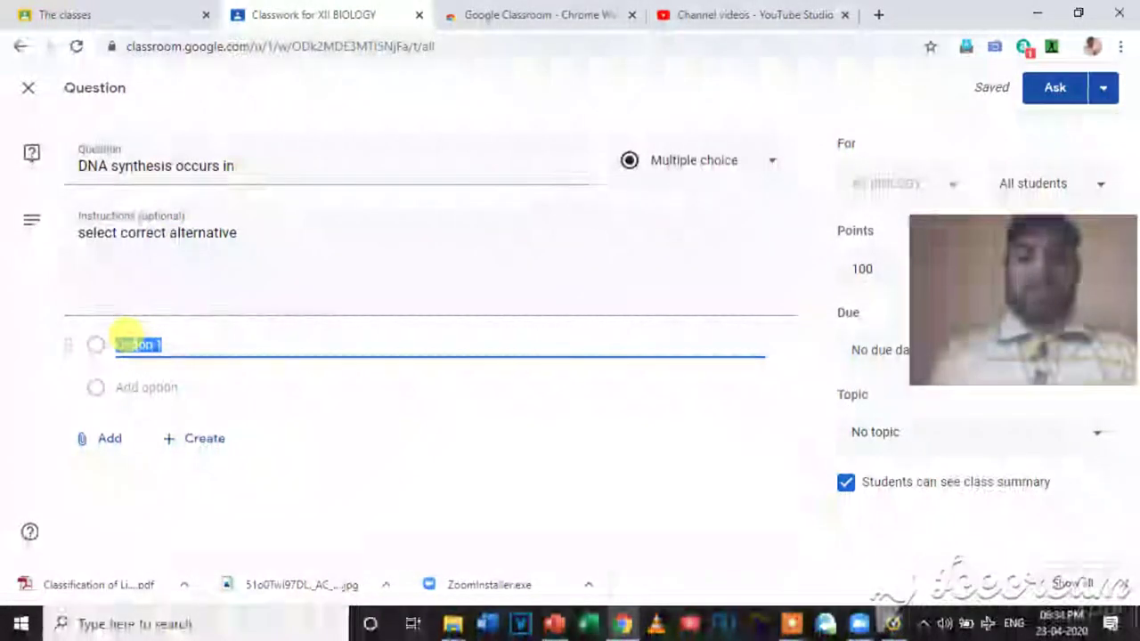
pyautogui.write('G1')
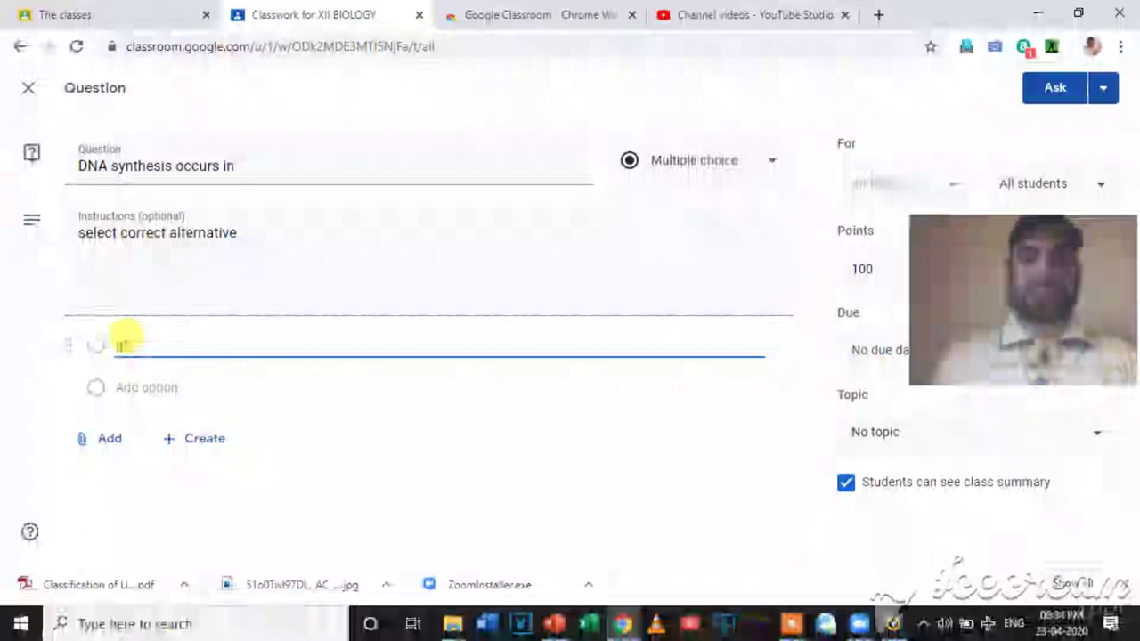
pyautogui.press('BackSpace')
pyautogui.press('BackSpace')
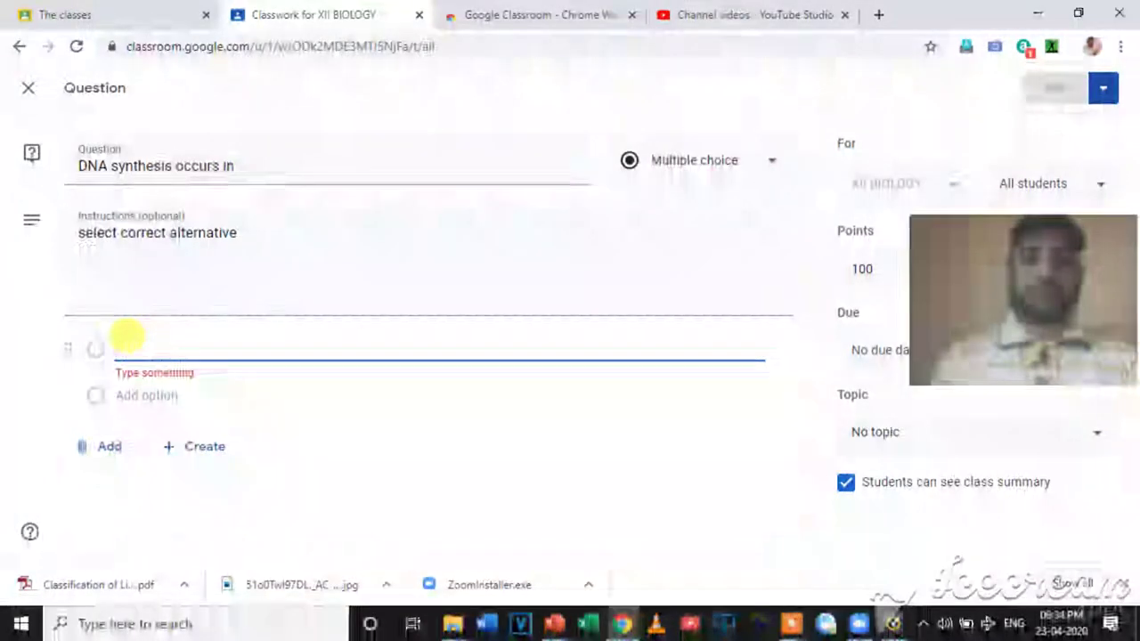
pyautogui.write('G1')
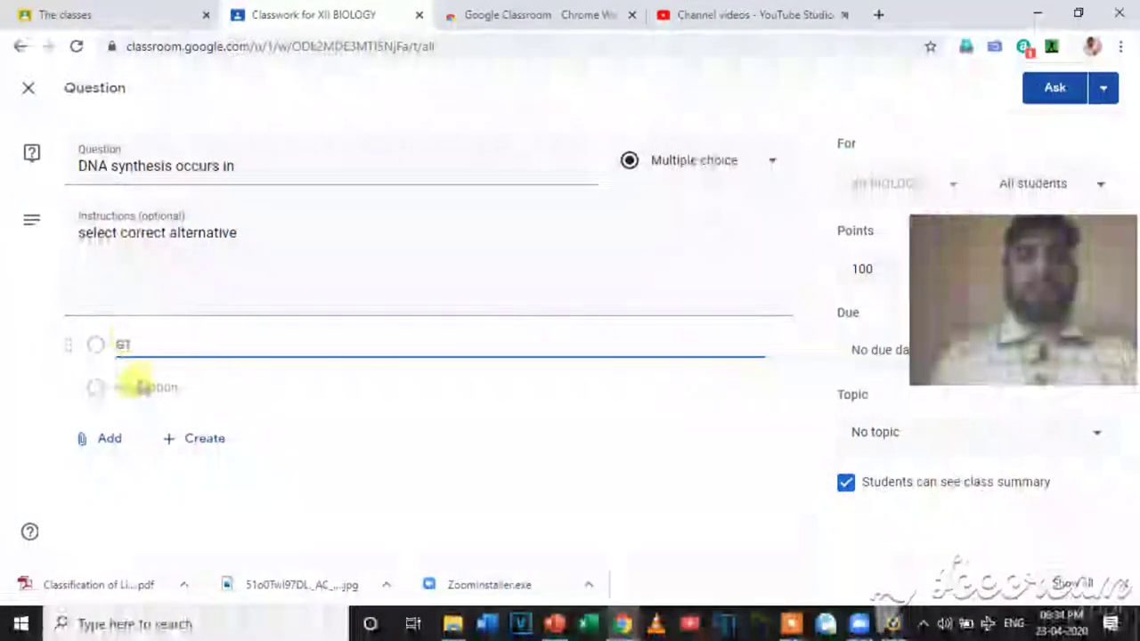
pyautogui.click(135, 387)
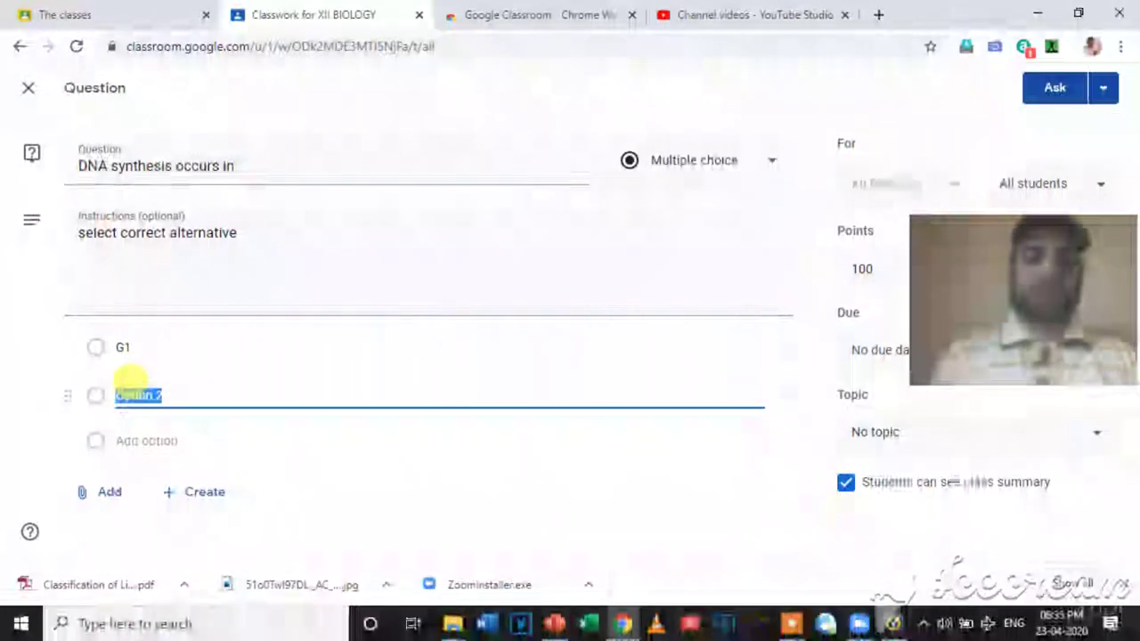
pyautogui.write('G2')
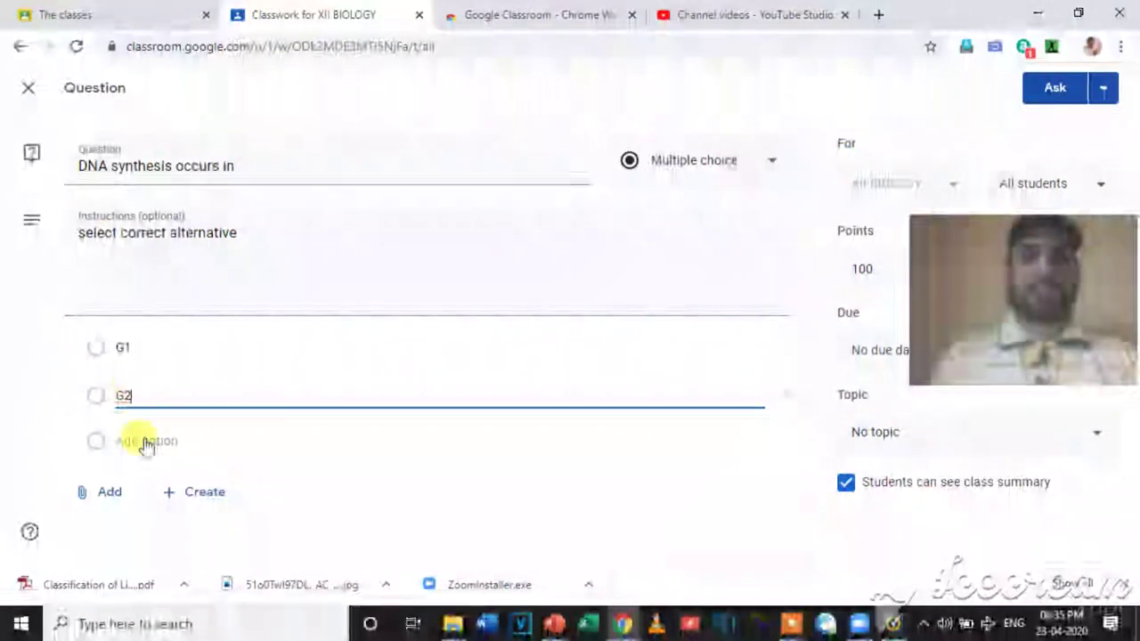
pyautogui.click(138, 441)
pyautogui.write('S')
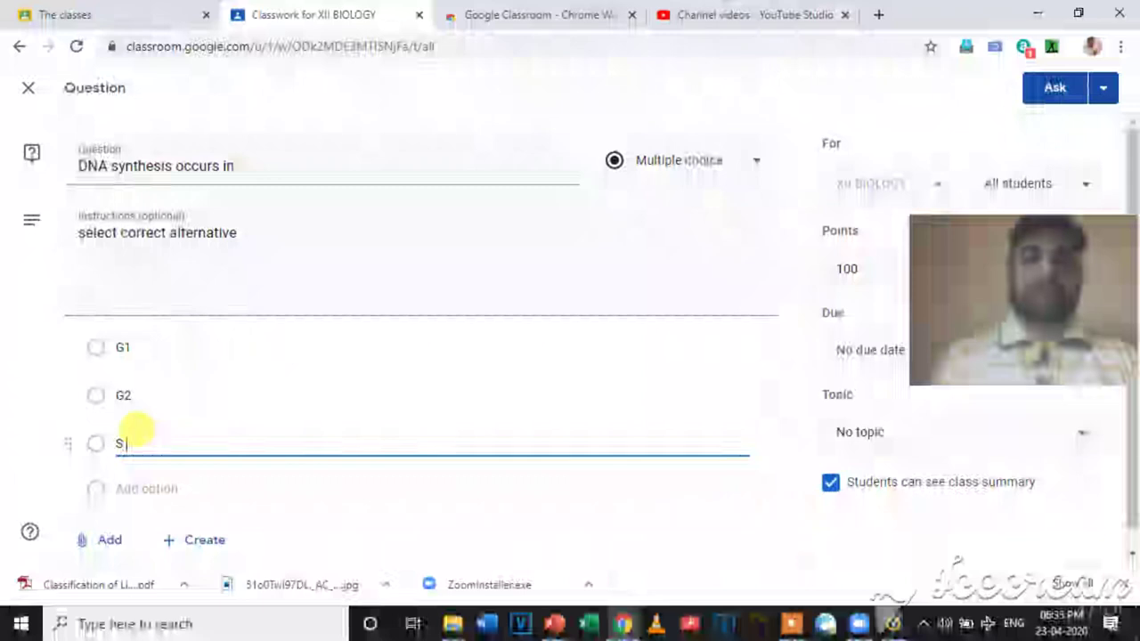
pyautogui.write(' phase')
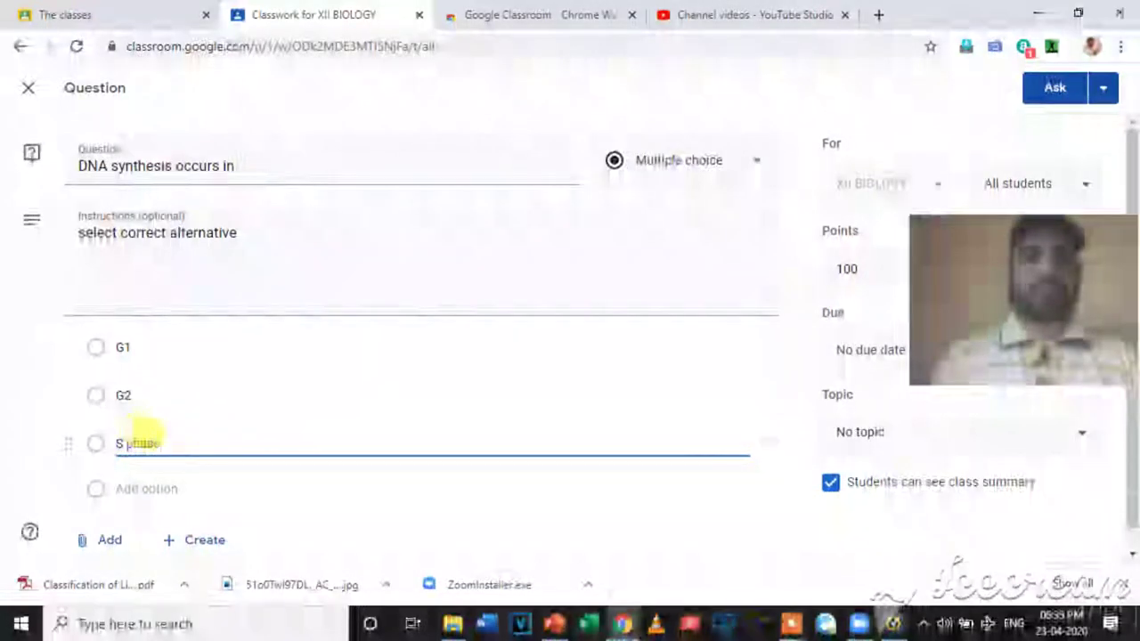
pyautogui.click(156, 495)
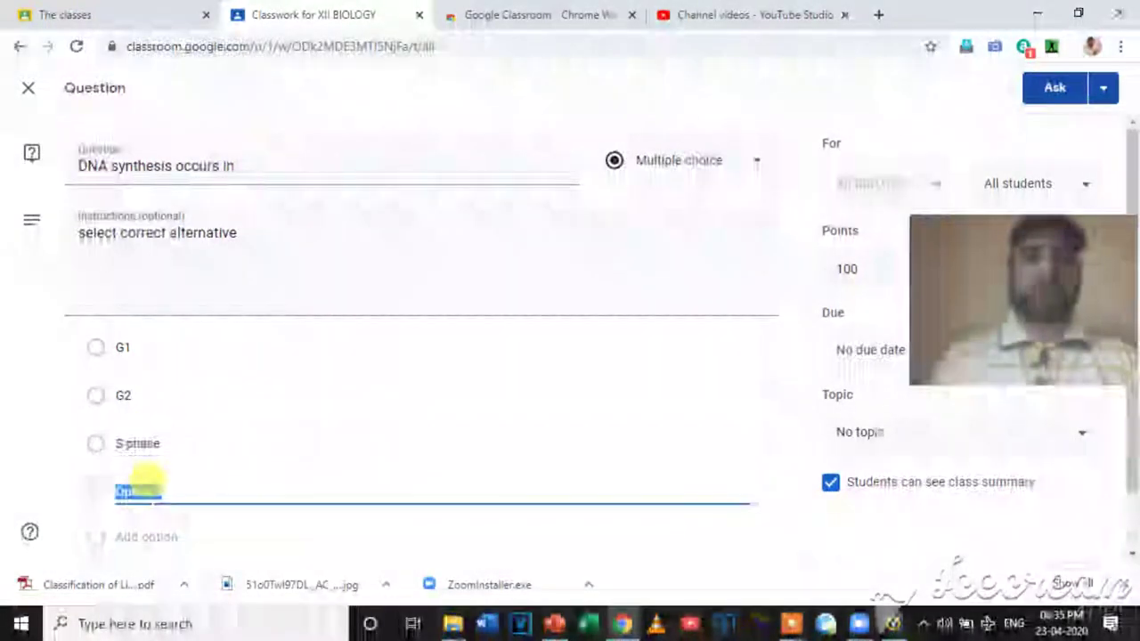
pyautogui.write('metaphase')
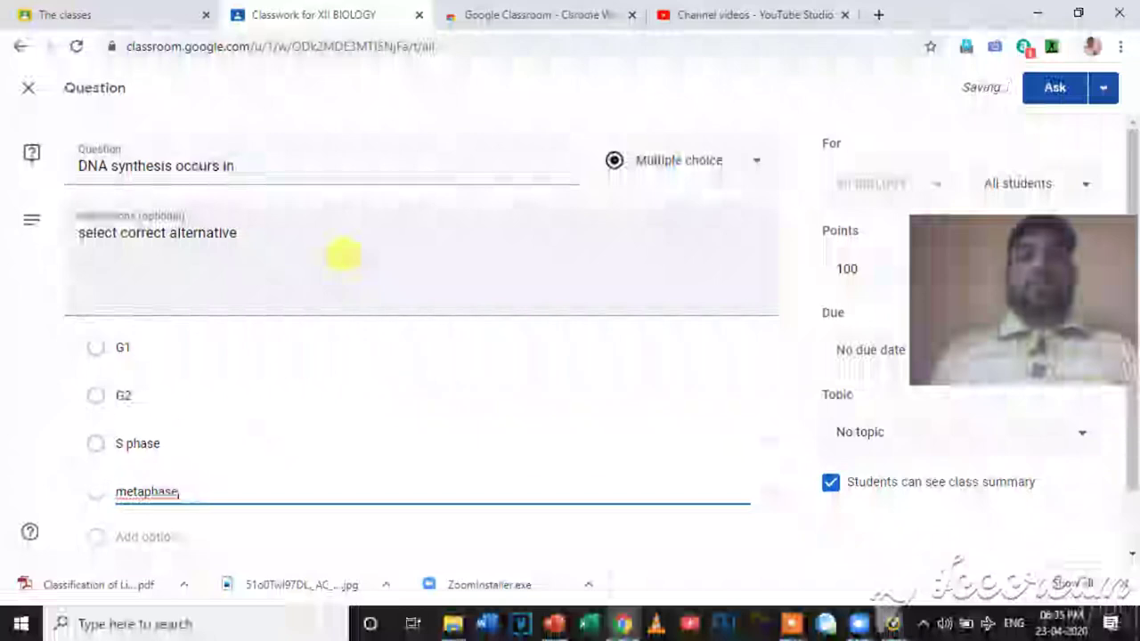
# Step: Look at the attachment sources that can be added to the question and close the list without choosing one
pyautogui.click(344, 255)
pyautogui.scroll(-1, 98, 516)
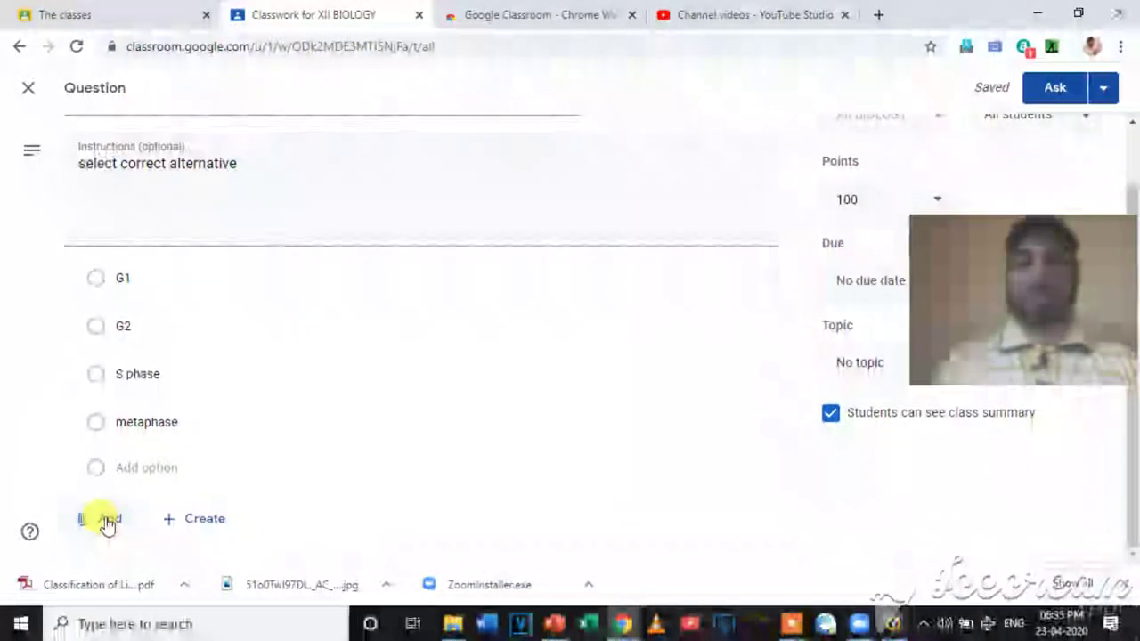
pyautogui.click(107, 522)
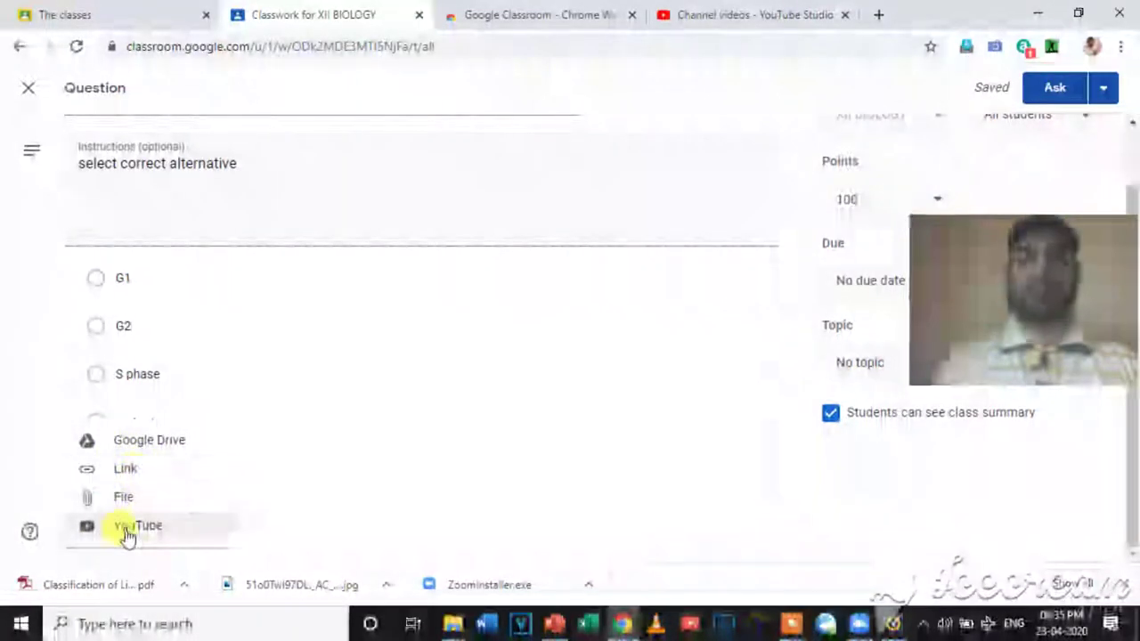
pyautogui.click(322, 463)
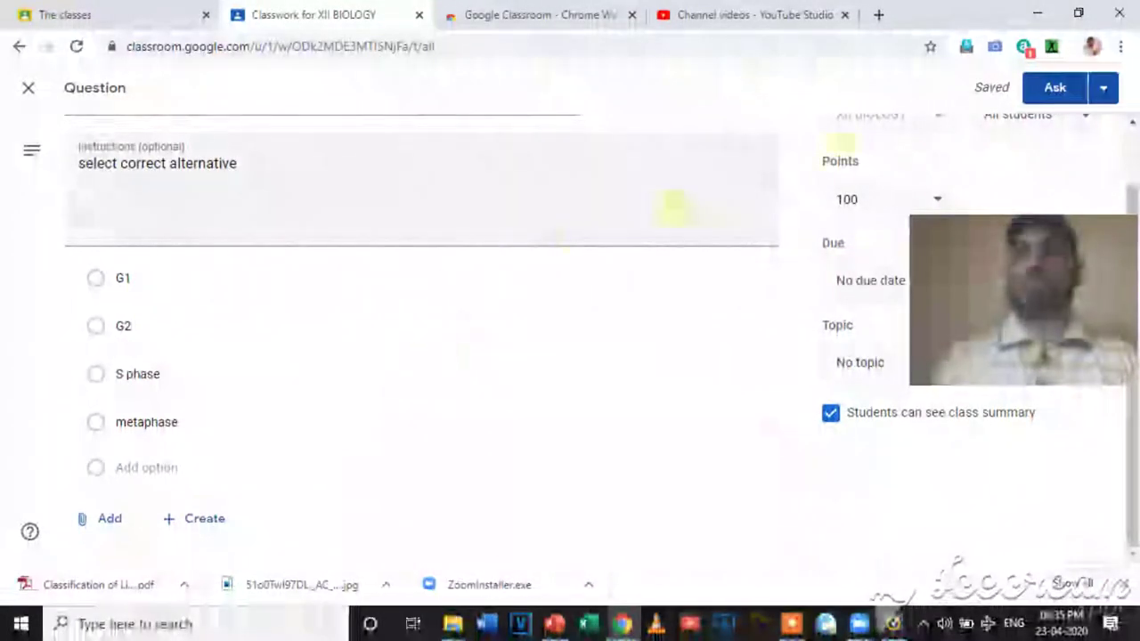
# Step: Post the finished DNA synthesis question to the class
pyautogui.click(1056, 89)
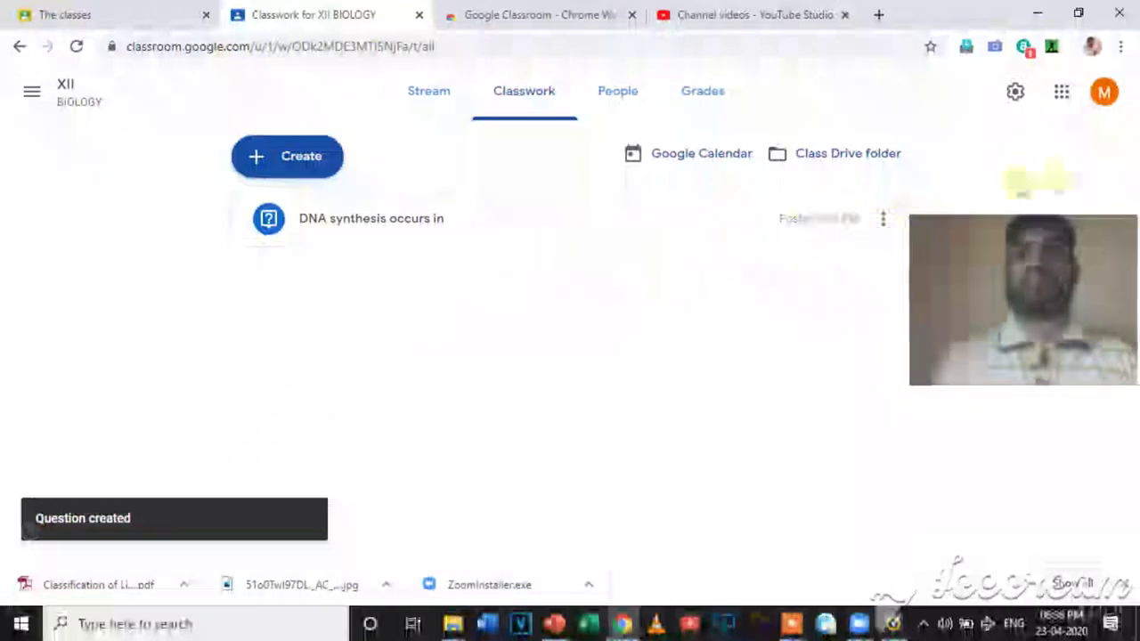
# Step: Start a new classwork material and title it "claasification of living organisms"
pyautogui.click(285, 158)
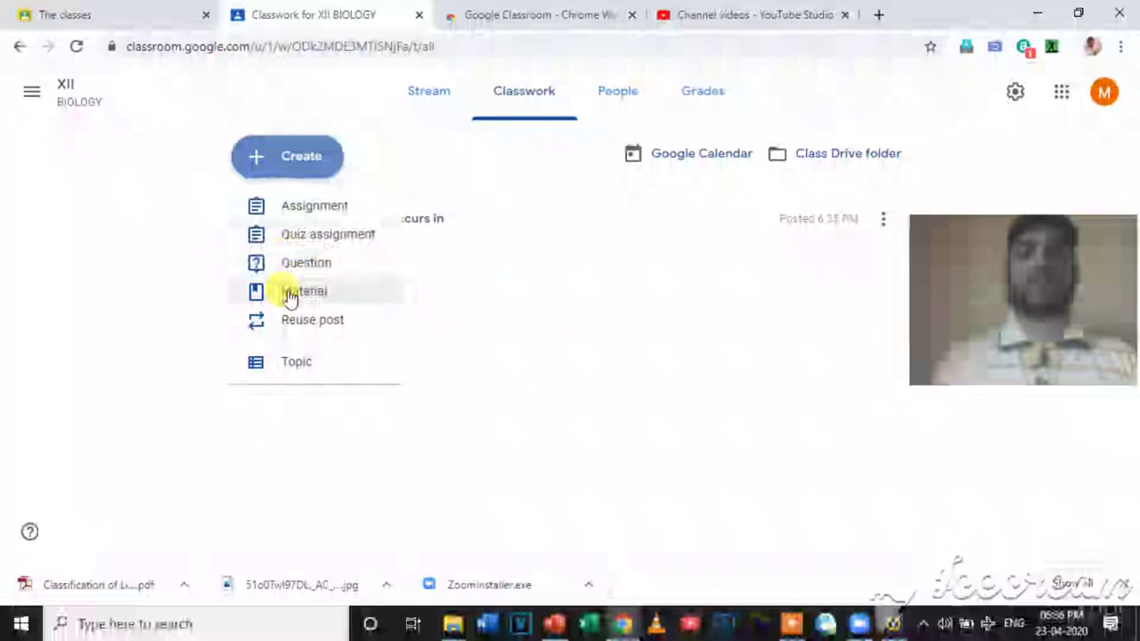
pyautogui.click(290, 294)
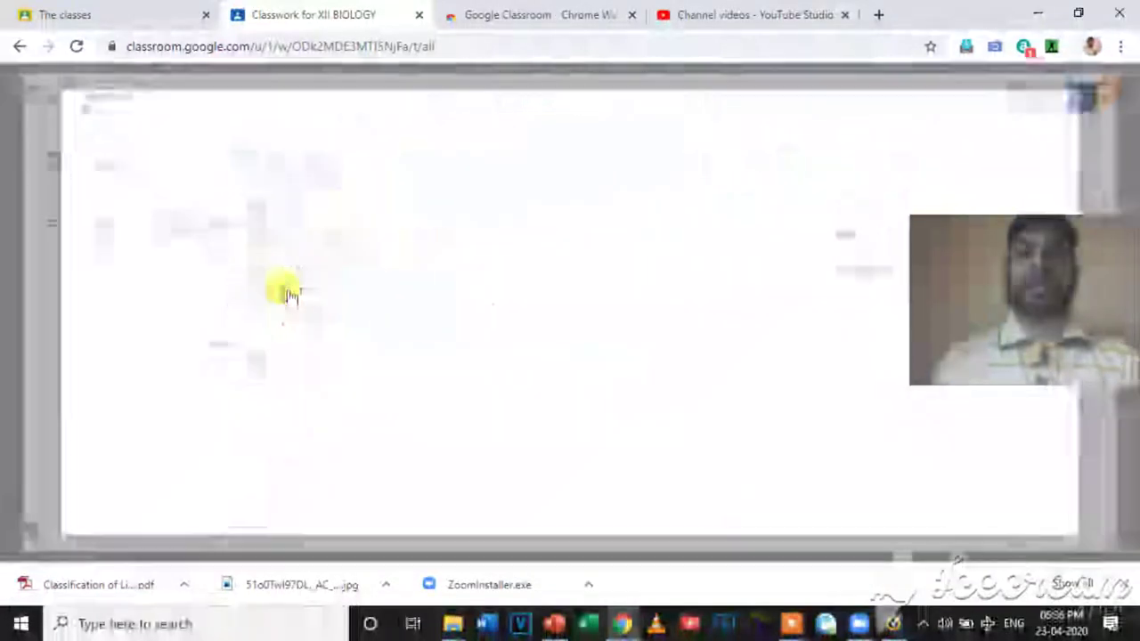
pyautogui.write('claasification of living ')
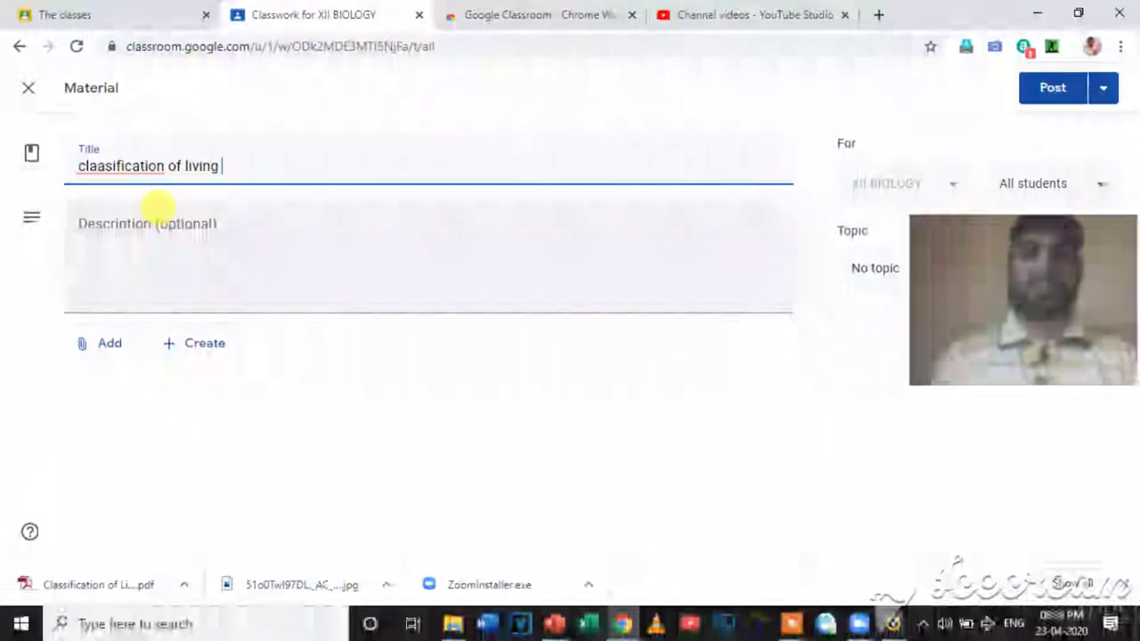
pyautogui.write('organisms')
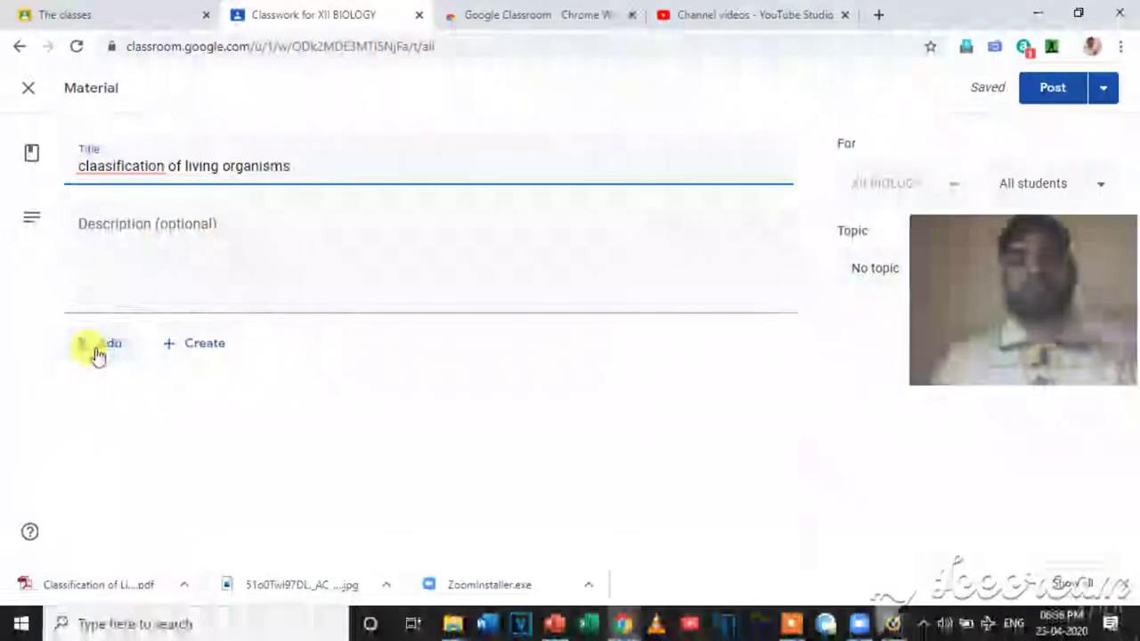
# Step: Upload the Classification of Living Organisms PDF from the Desktop as an attachment to the material
pyautogui.click(98, 353)
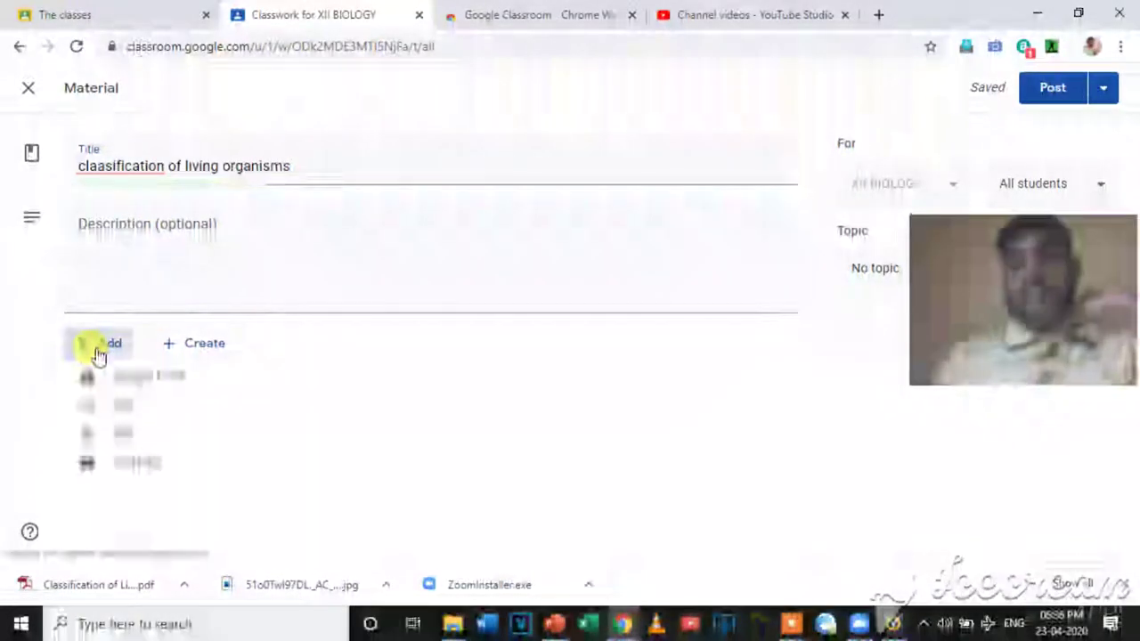
pyautogui.click(122, 439)
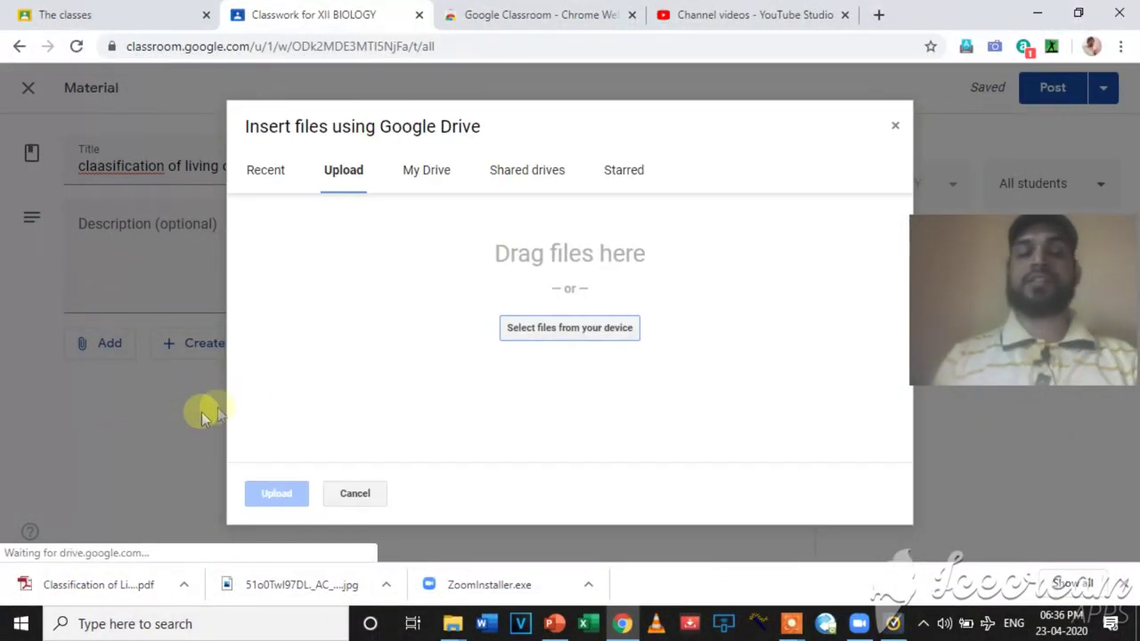
pyautogui.click(547, 330)
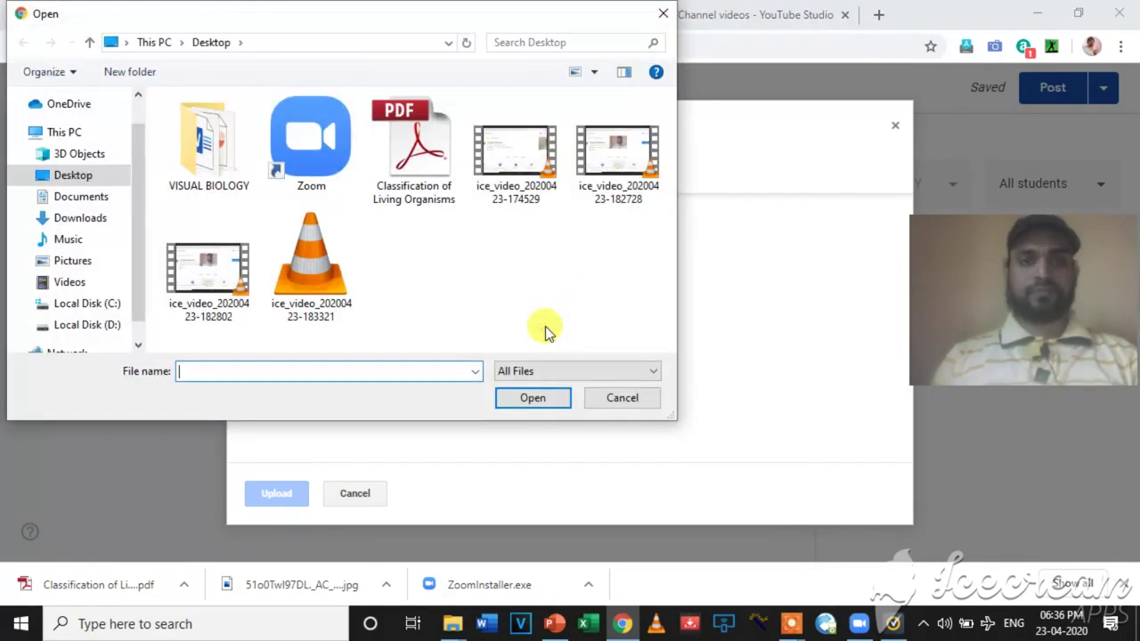
pyautogui.click(414, 178)
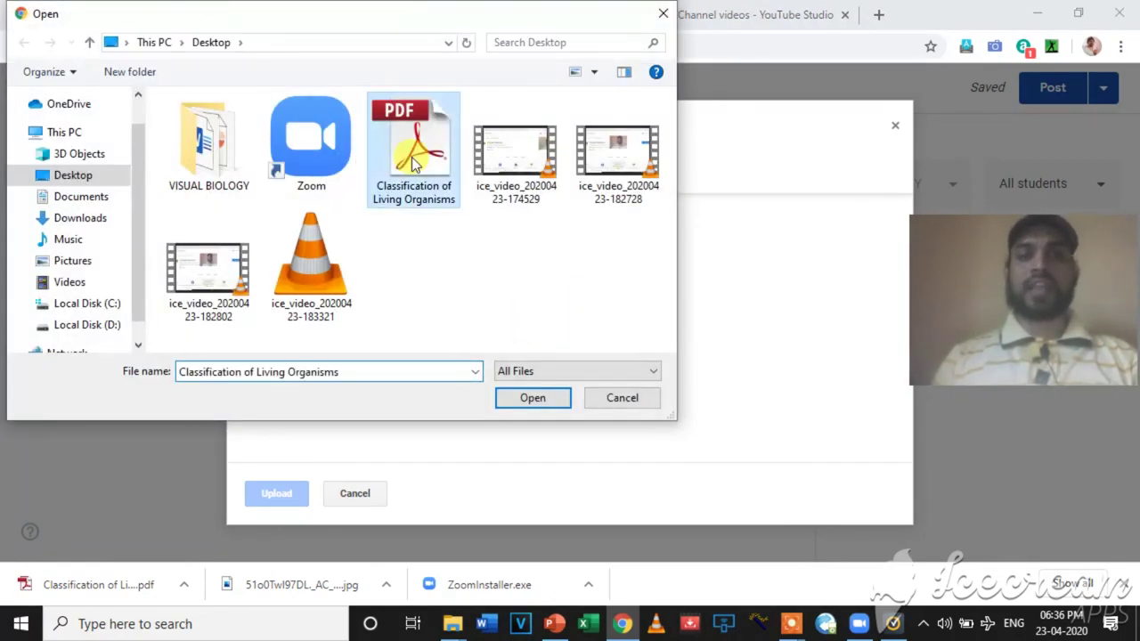
pyautogui.click(521, 398)
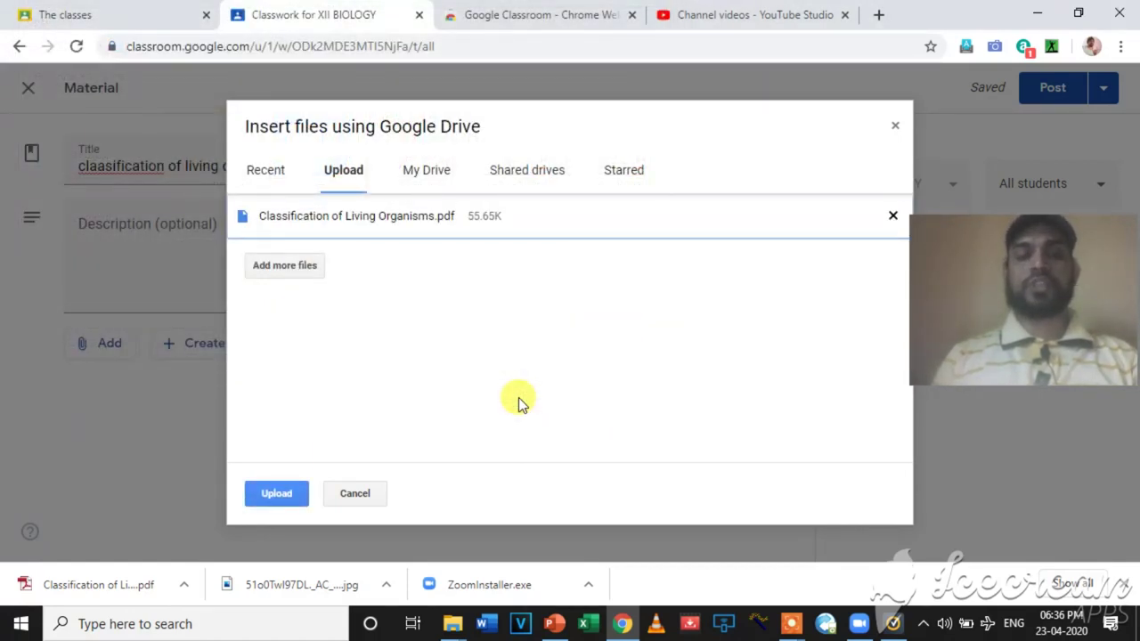
pyautogui.click(272, 491)
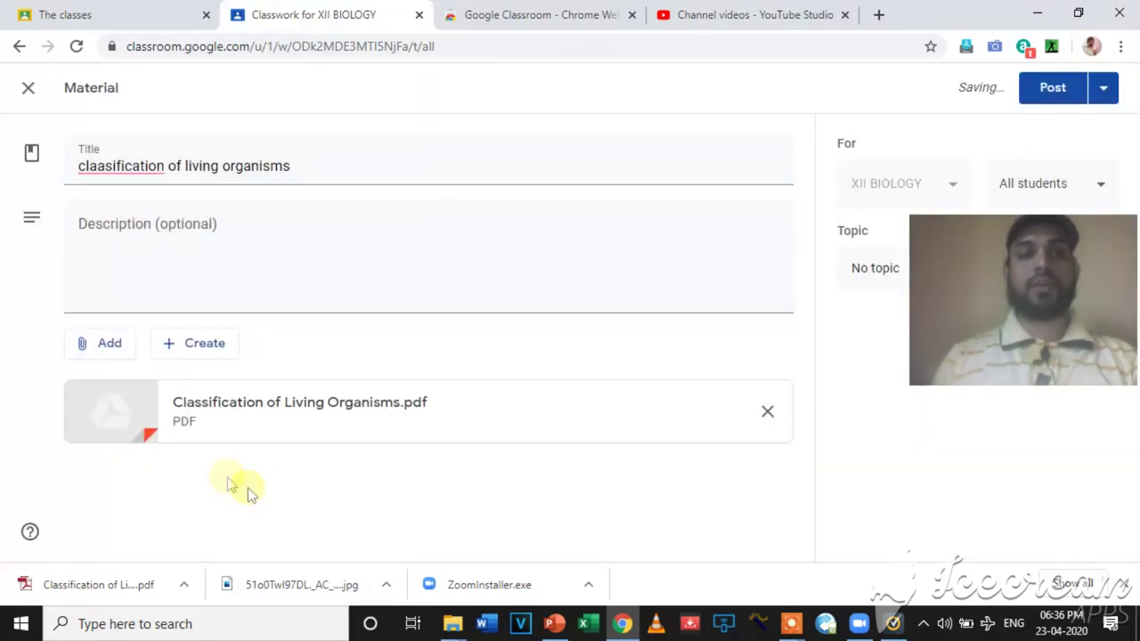
# Step: Begin adding a link to the material, switch to YouTube Studio and copy the shareable link of the "Classification of Non-Chordates" video
pyautogui.click(105, 346)
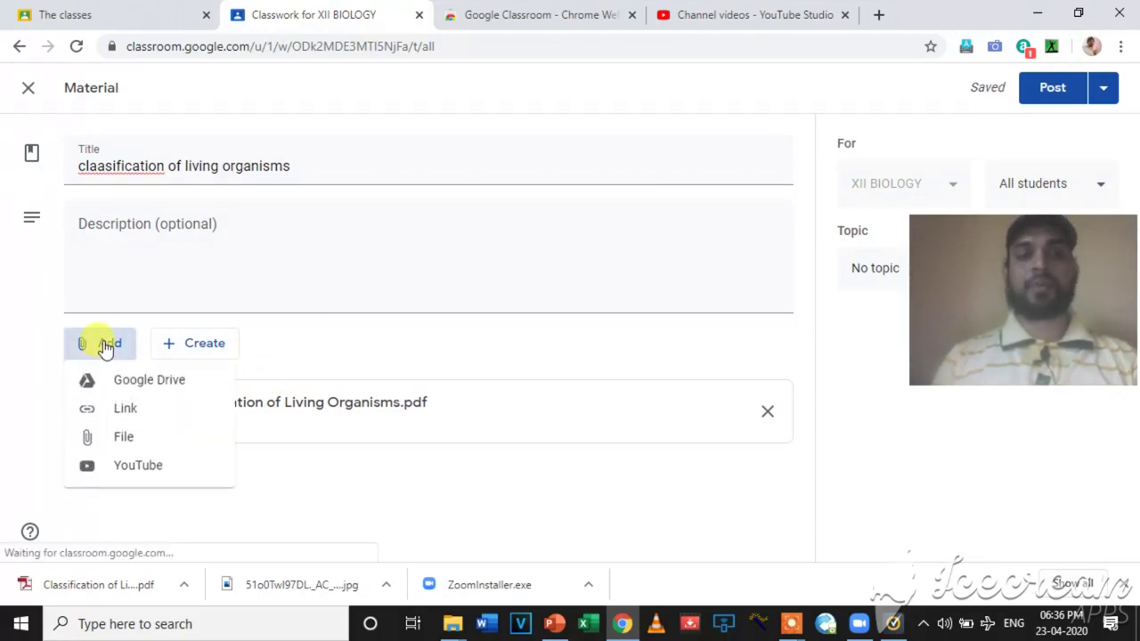
pyautogui.click(125, 415)
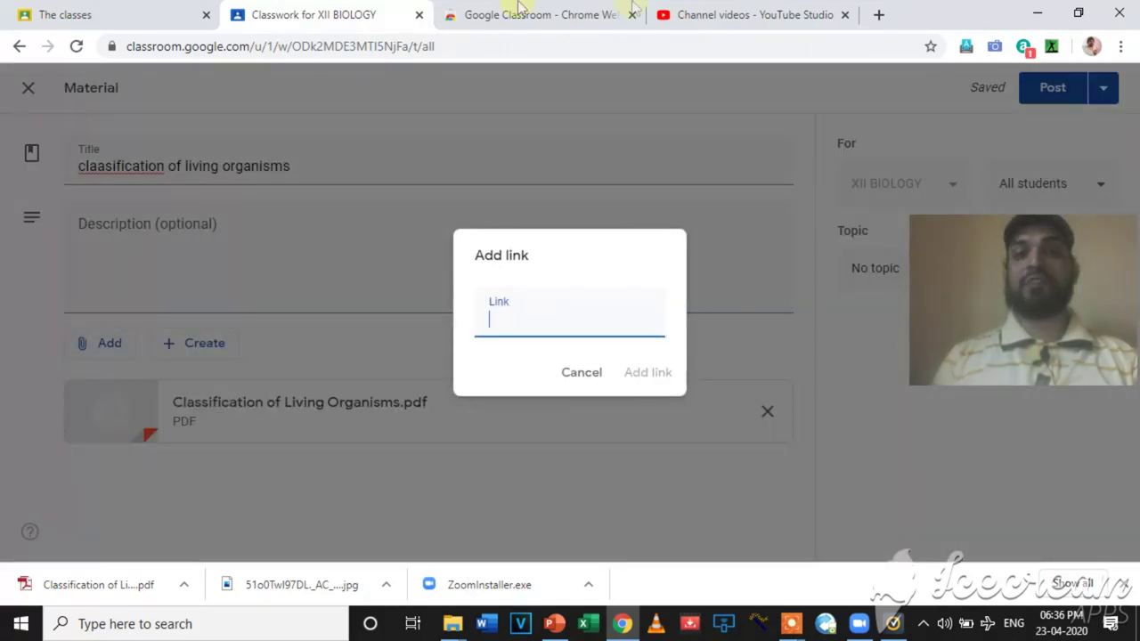
pyautogui.click(759, 15)
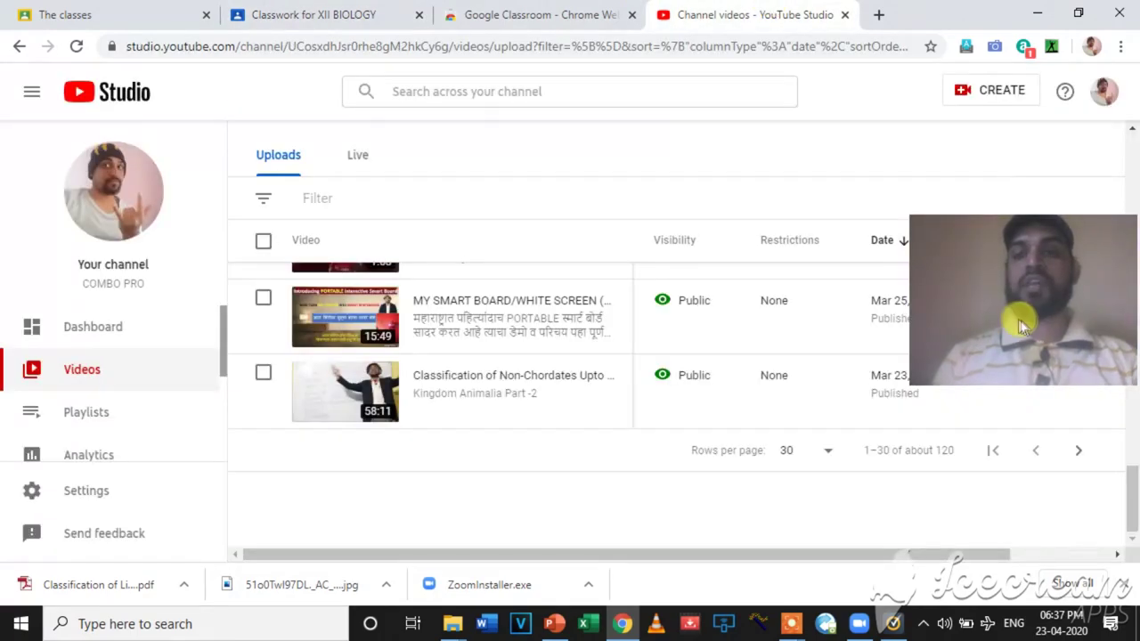
pyautogui.moveTo(1132, 495); pyautogui.dragTo(1133, 574)
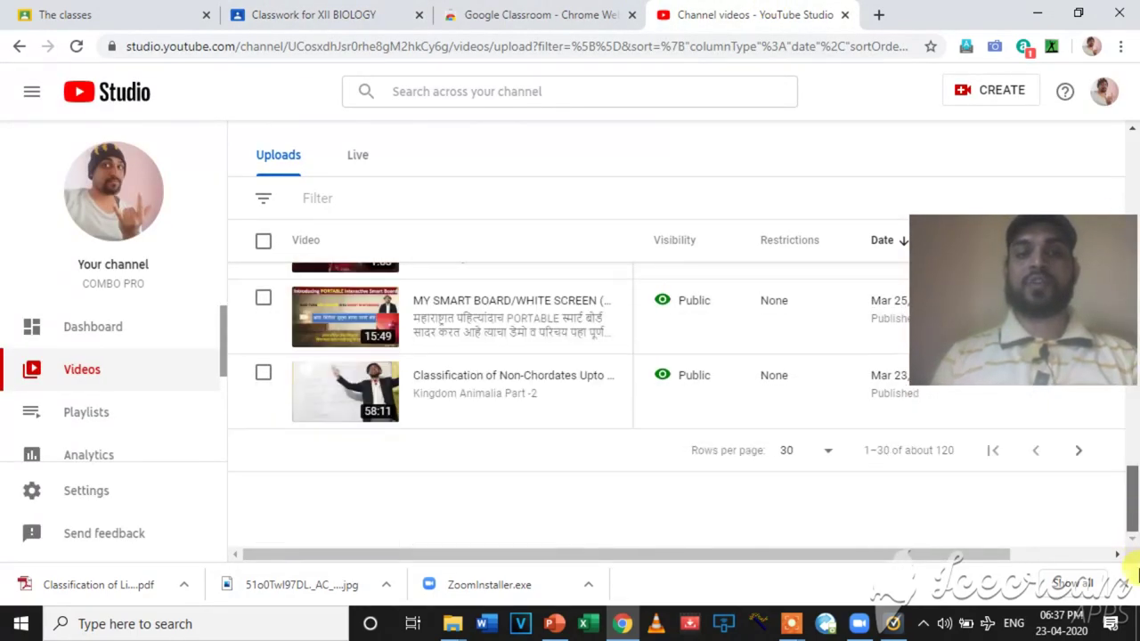
pyautogui.moveTo(629, 410)
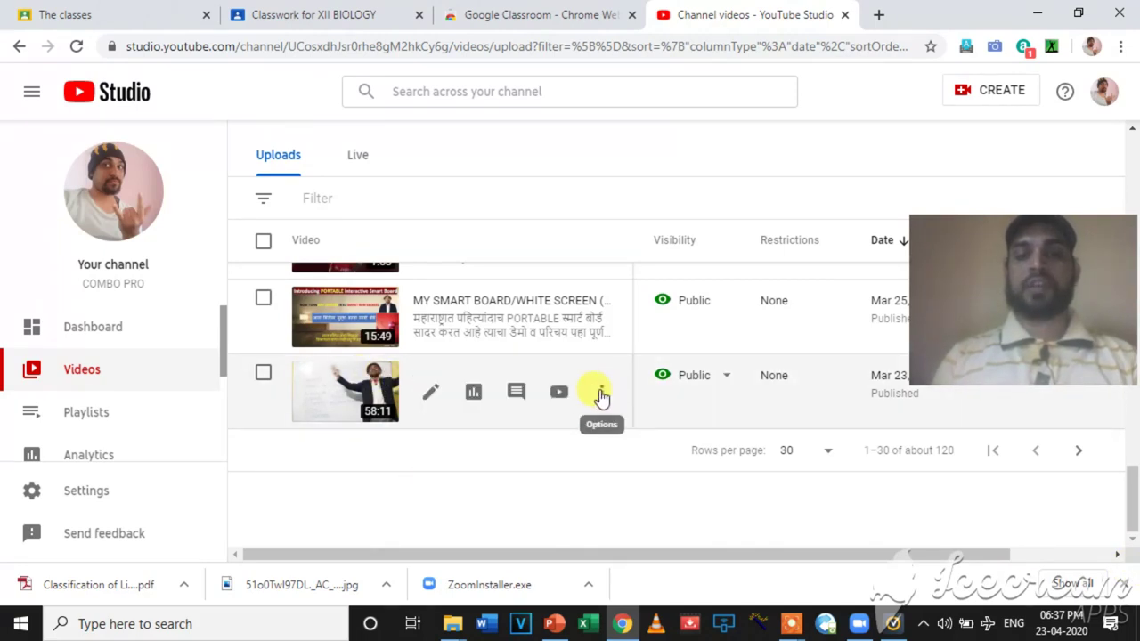
pyautogui.click(602, 394)
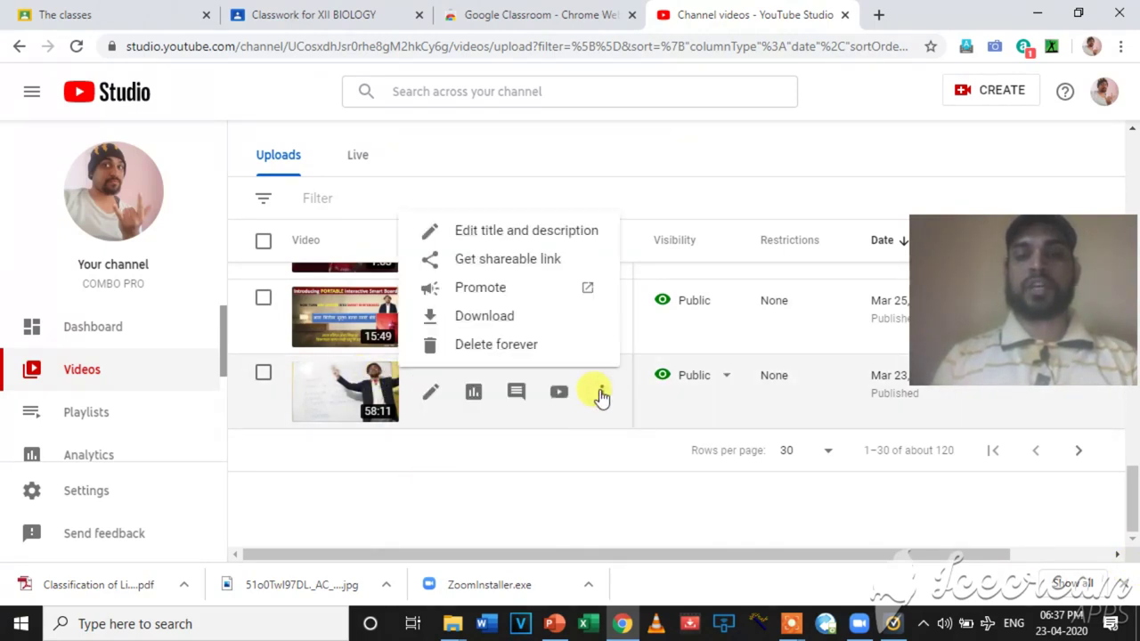
pyautogui.click(492, 260)
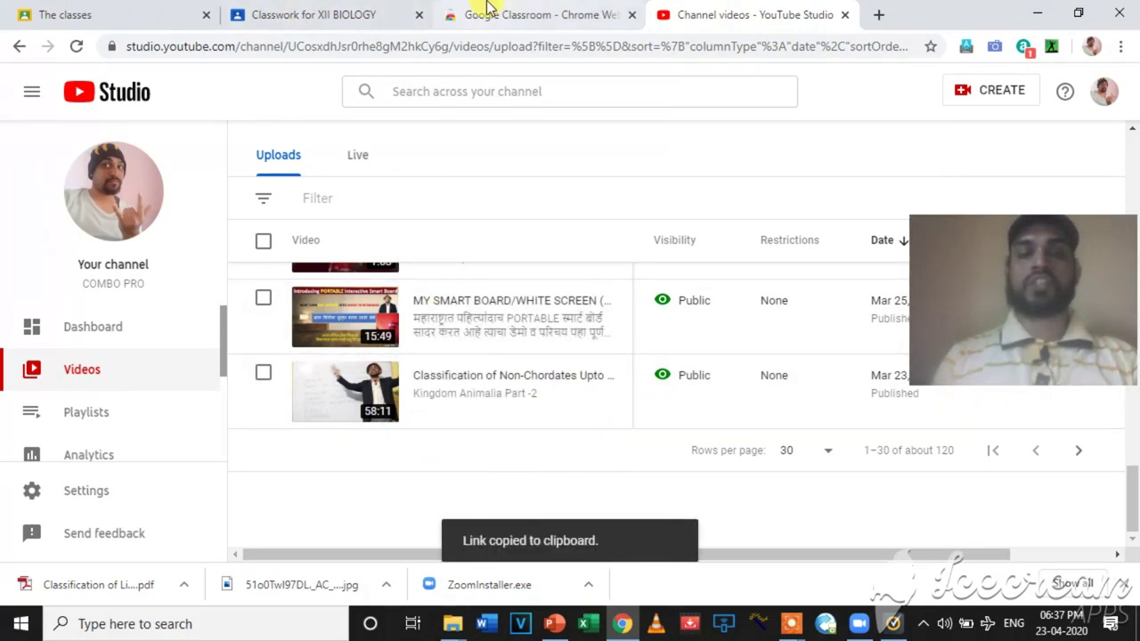
# Step: Return to Google Classroom, attach the copied video link to the material and post it to all students
pyautogui.click(308, 12)
pyautogui.rightClick(497, 314)
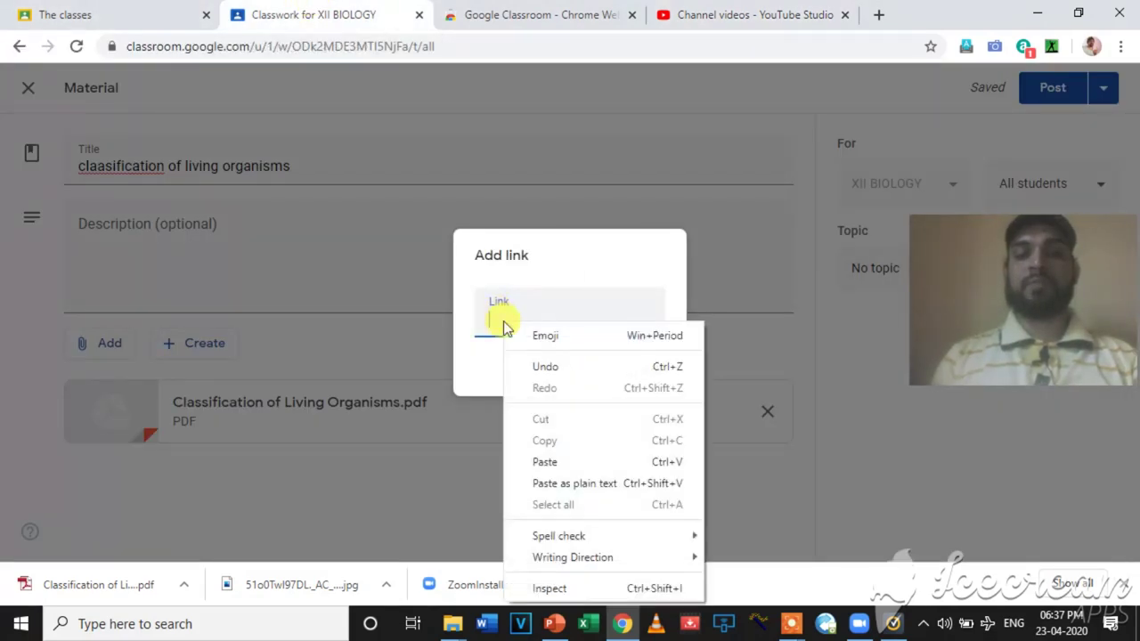
pyautogui.click(559, 461)
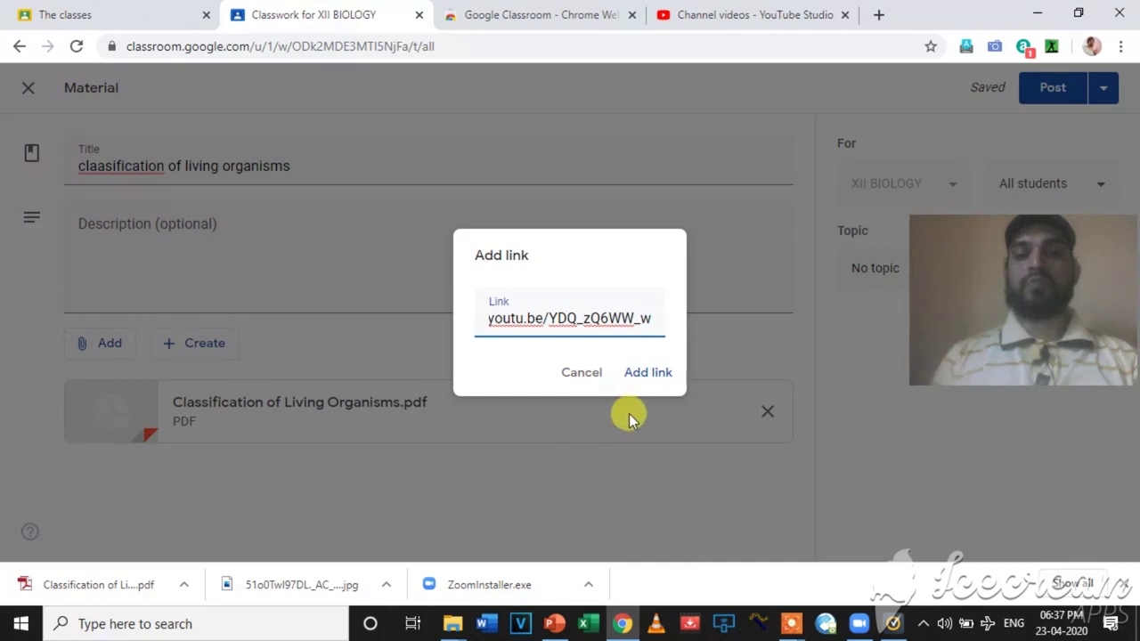
pyautogui.click(647, 373)
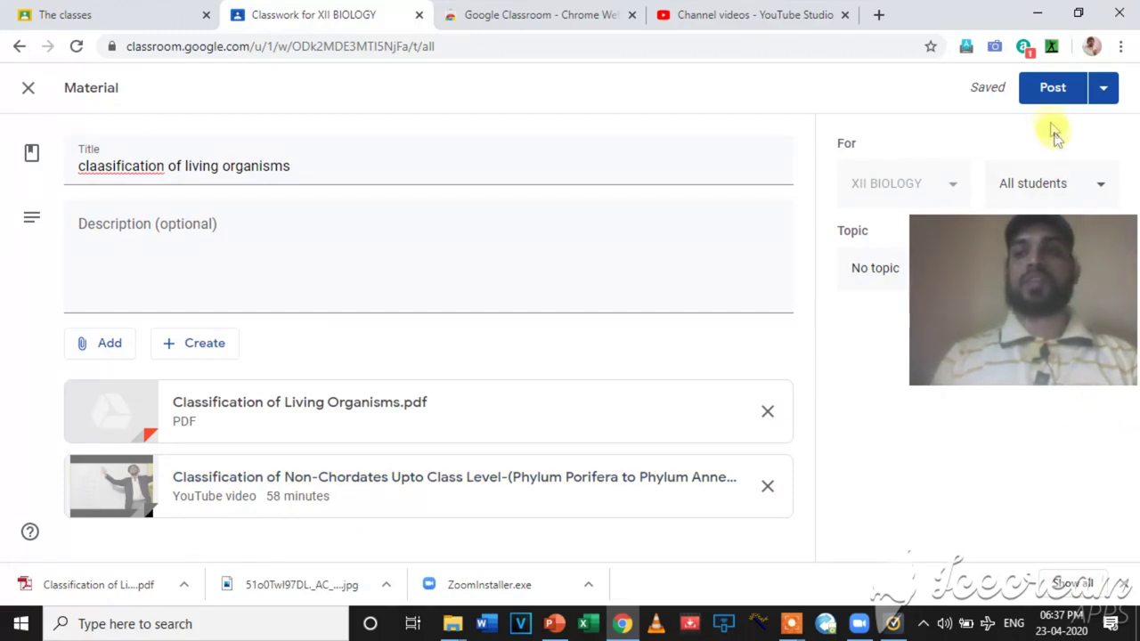
pyautogui.click(1054, 88)
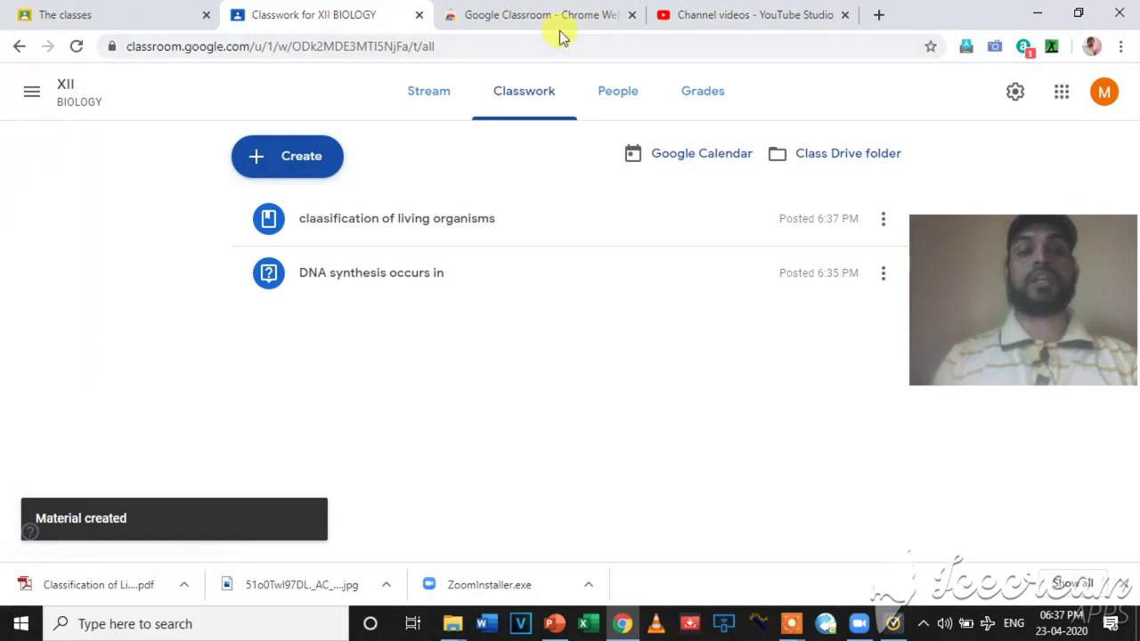
# Step: Start another classwork material and title it "classification qiestion bank"
pyautogui.click(287, 158)
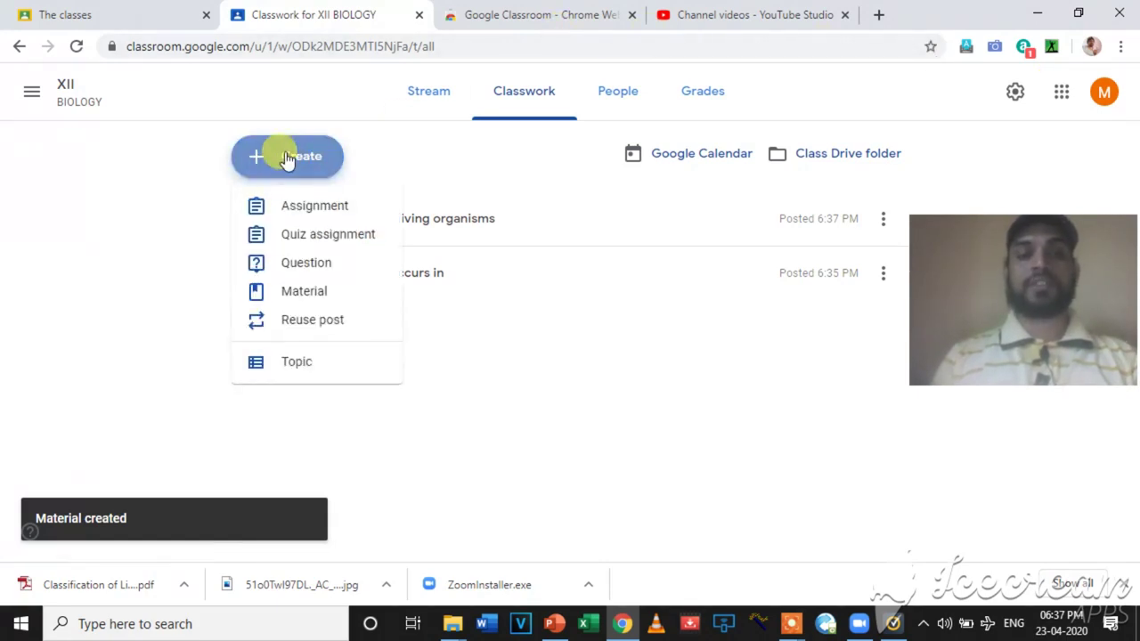
pyautogui.click(299, 293)
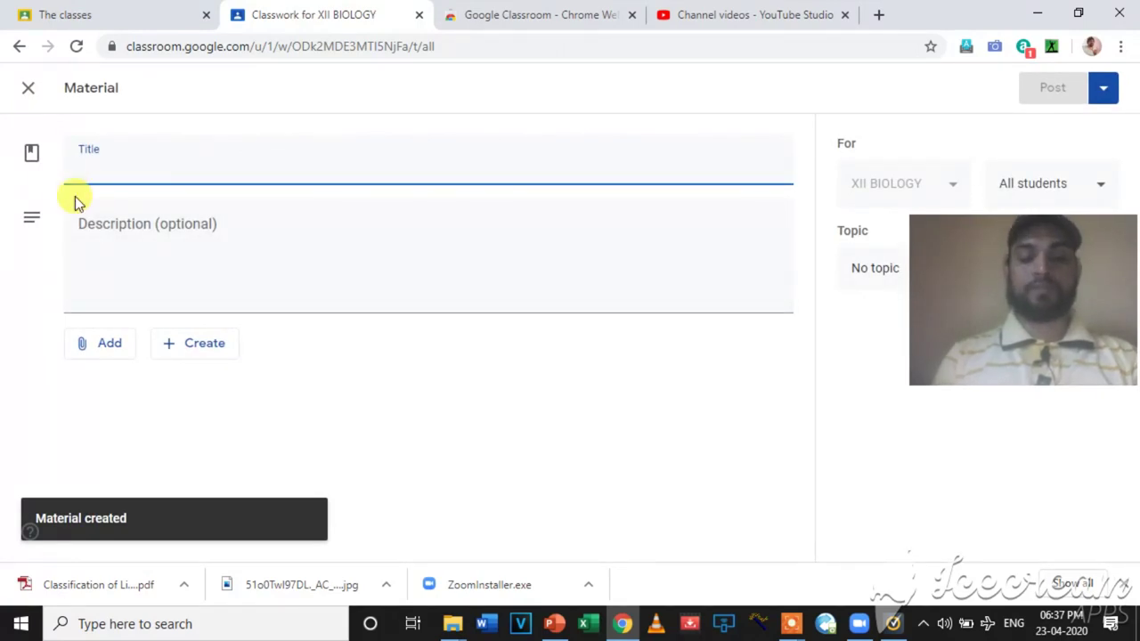
pyautogui.write('classifi')
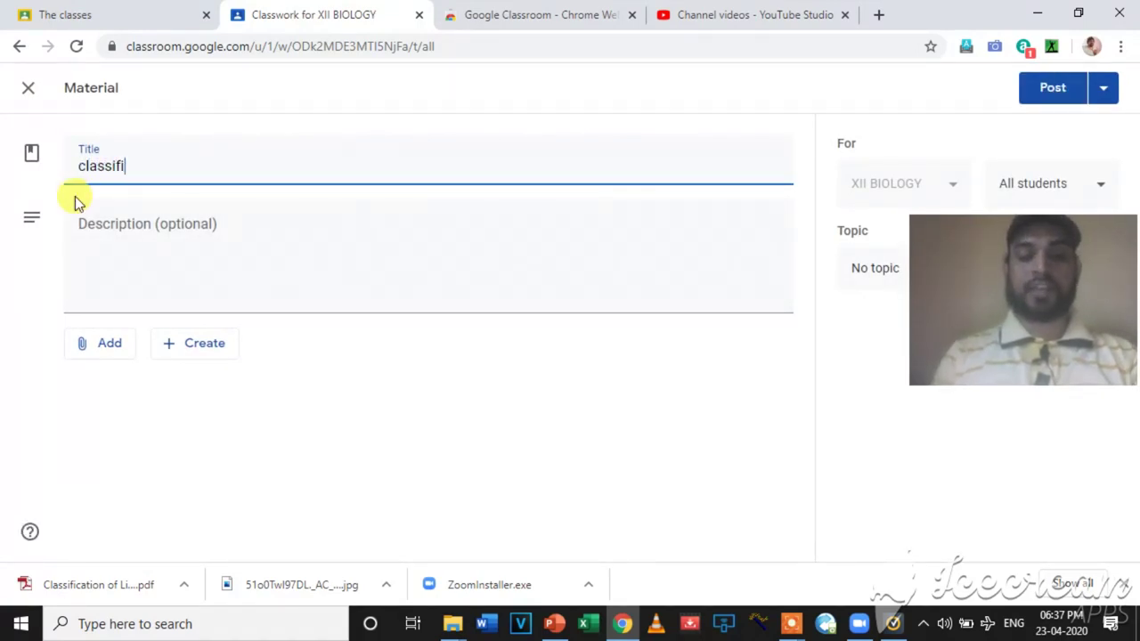
pyautogui.write('cation')
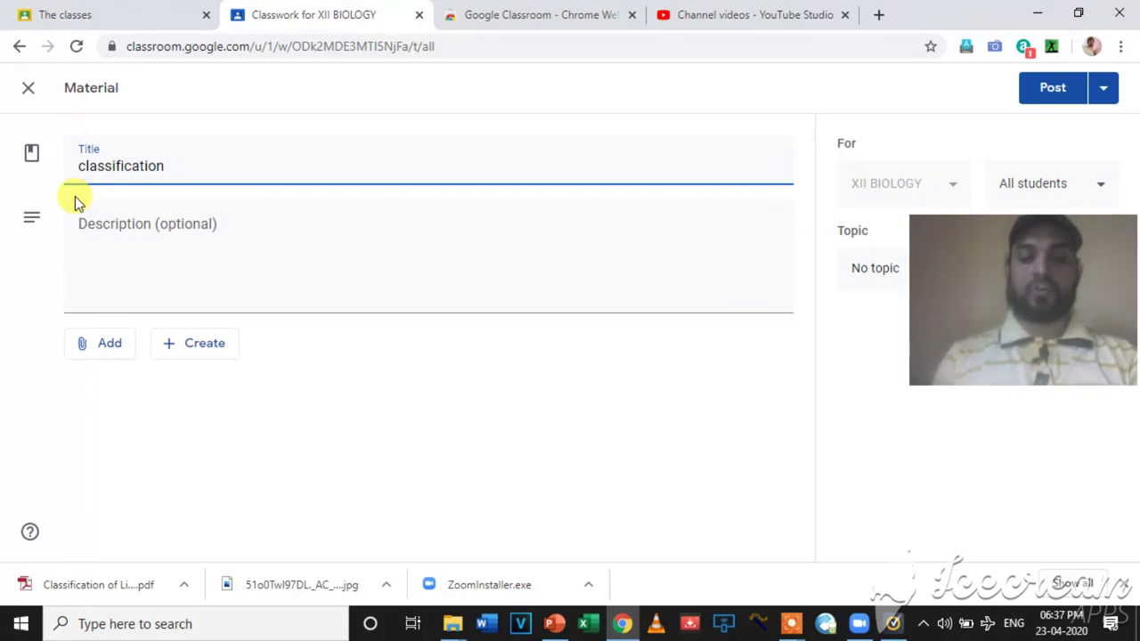
pyautogui.write(' qiestion bank')
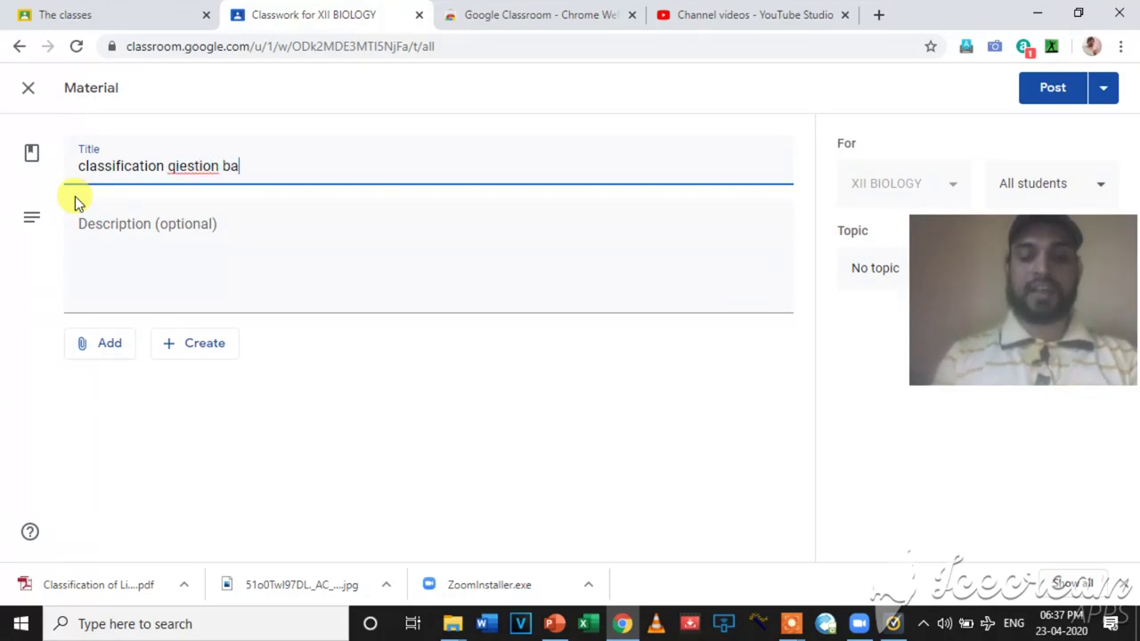
# Step: Attach Classification of Living Organisms.pdf from the Desktop to the question bank material
pyautogui.click(98, 345)
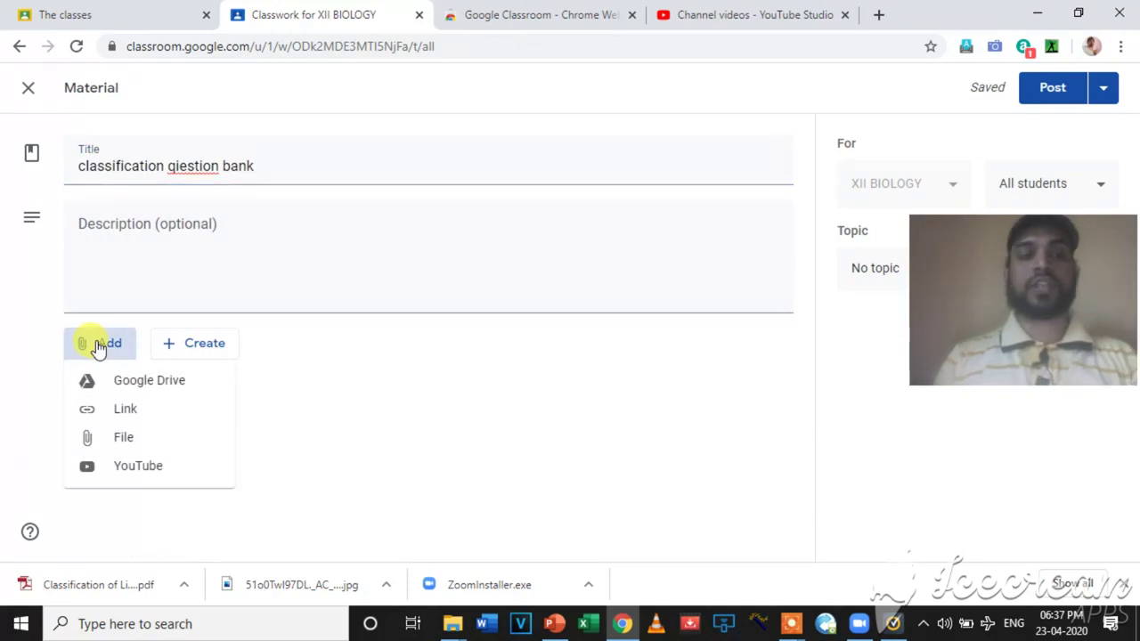
pyautogui.click(112, 439)
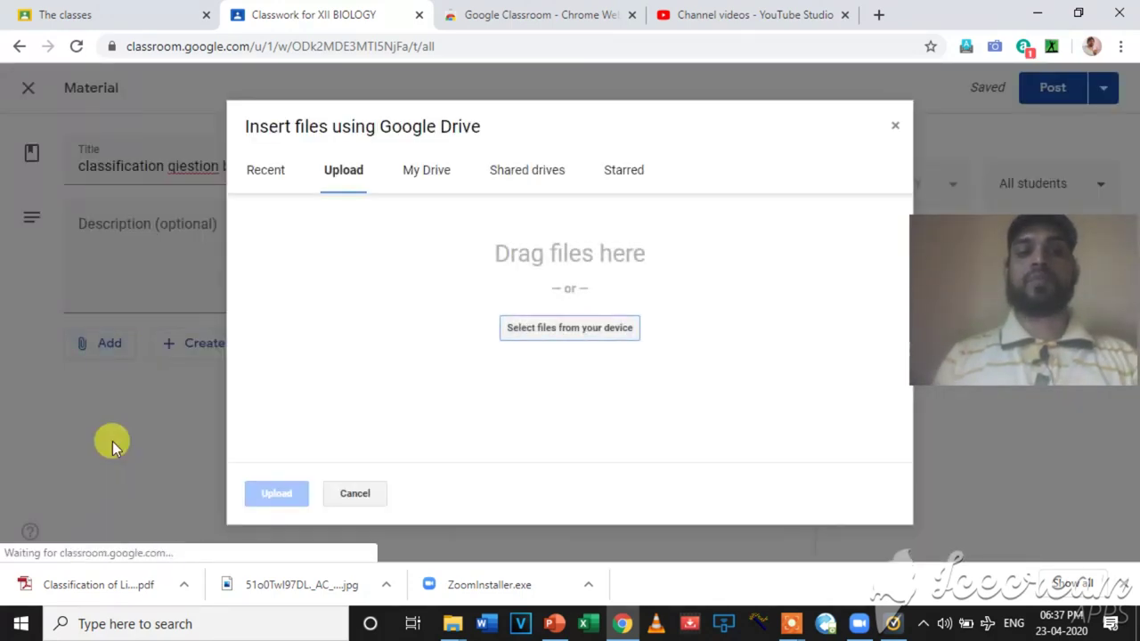
pyautogui.click(563, 330)
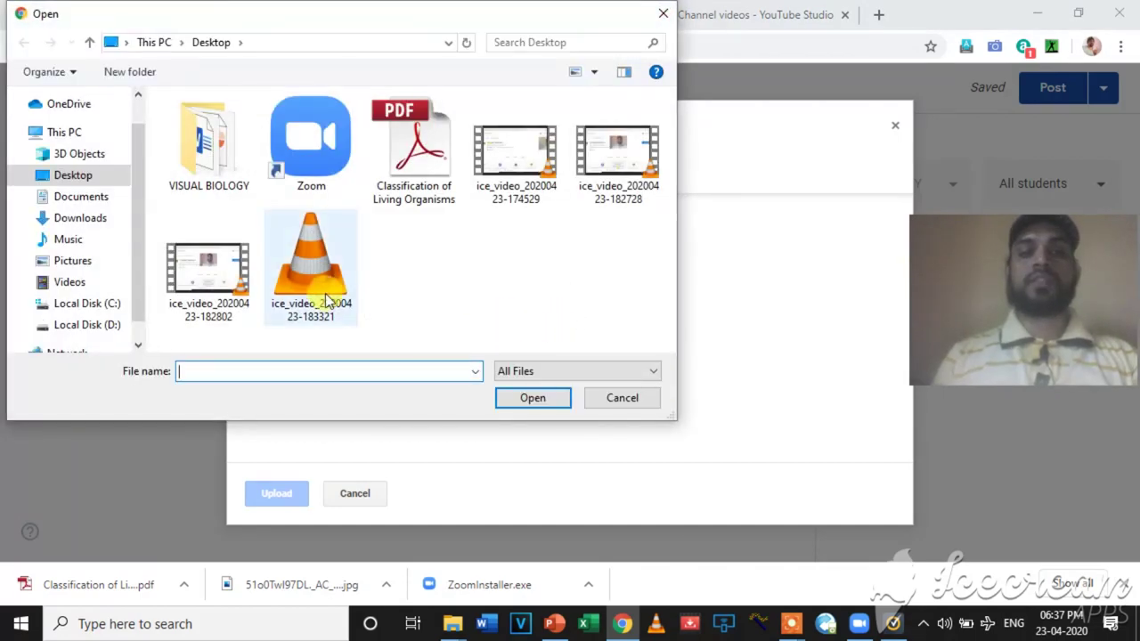
pyautogui.click(410, 164)
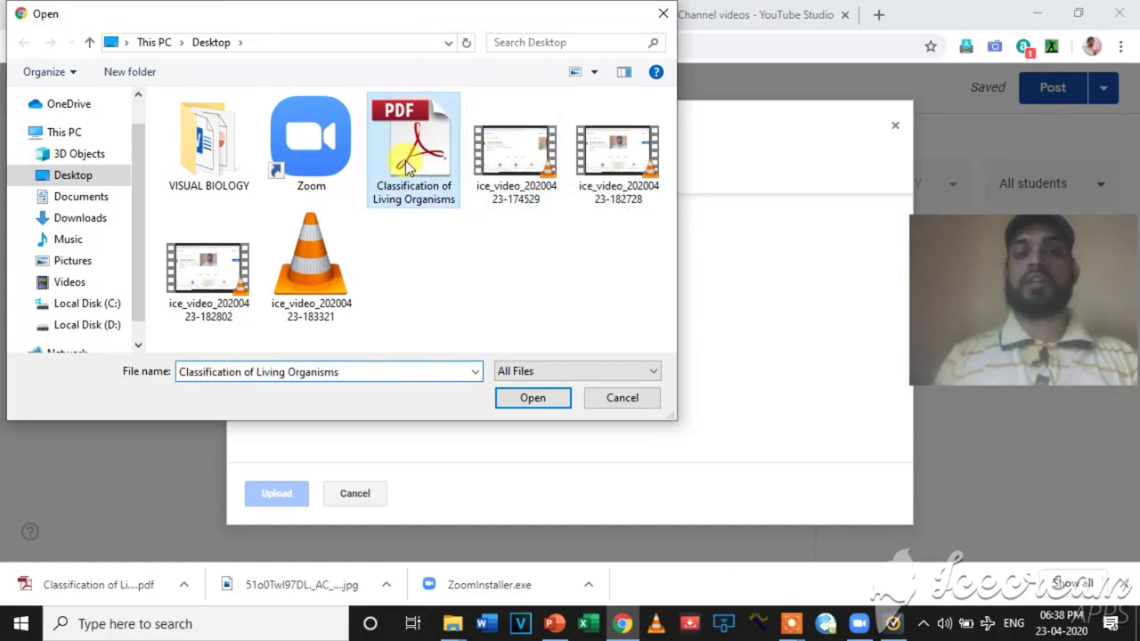
pyautogui.click(531, 398)
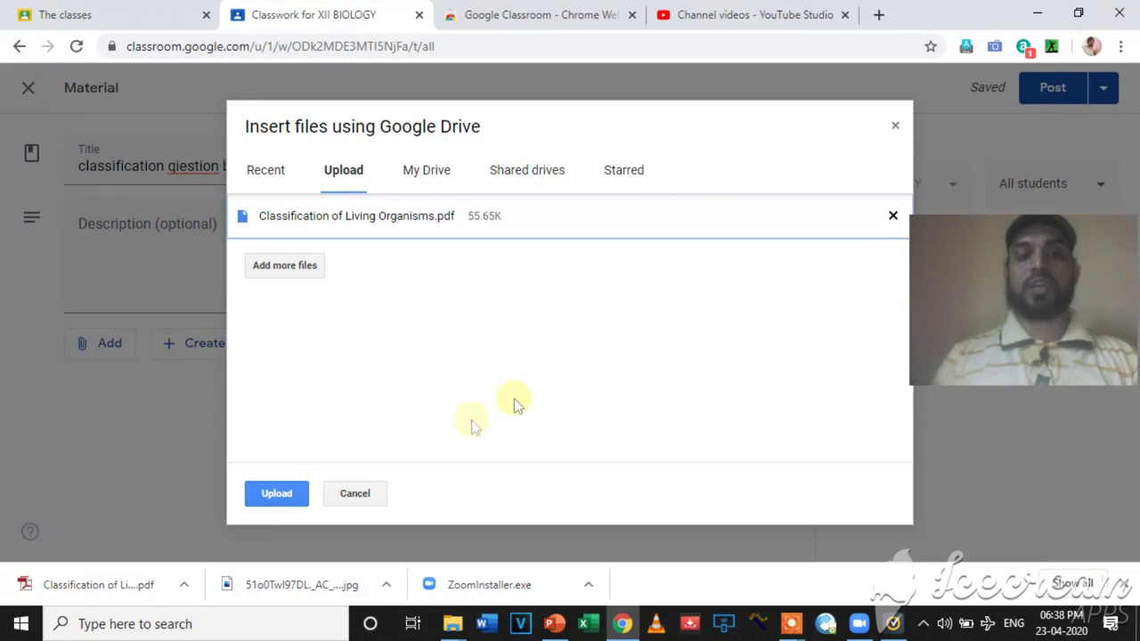
pyautogui.click(278, 494)
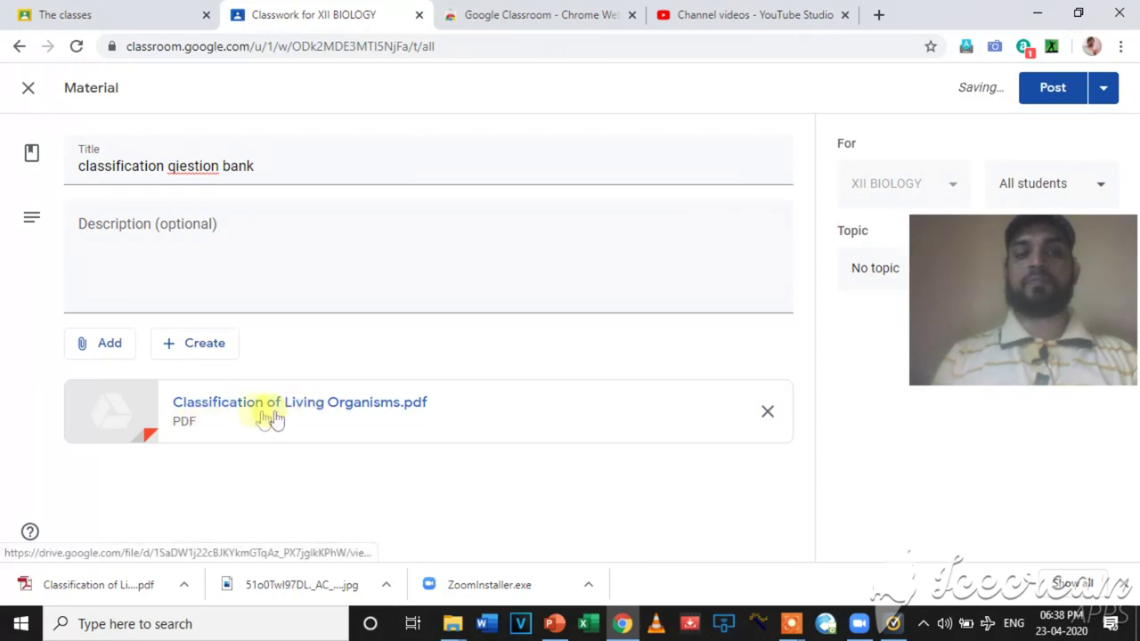
# Step: Schedule the question bank material for Apr 24, 2020 at 9.00 AM
pyautogui.click(1104, 89)
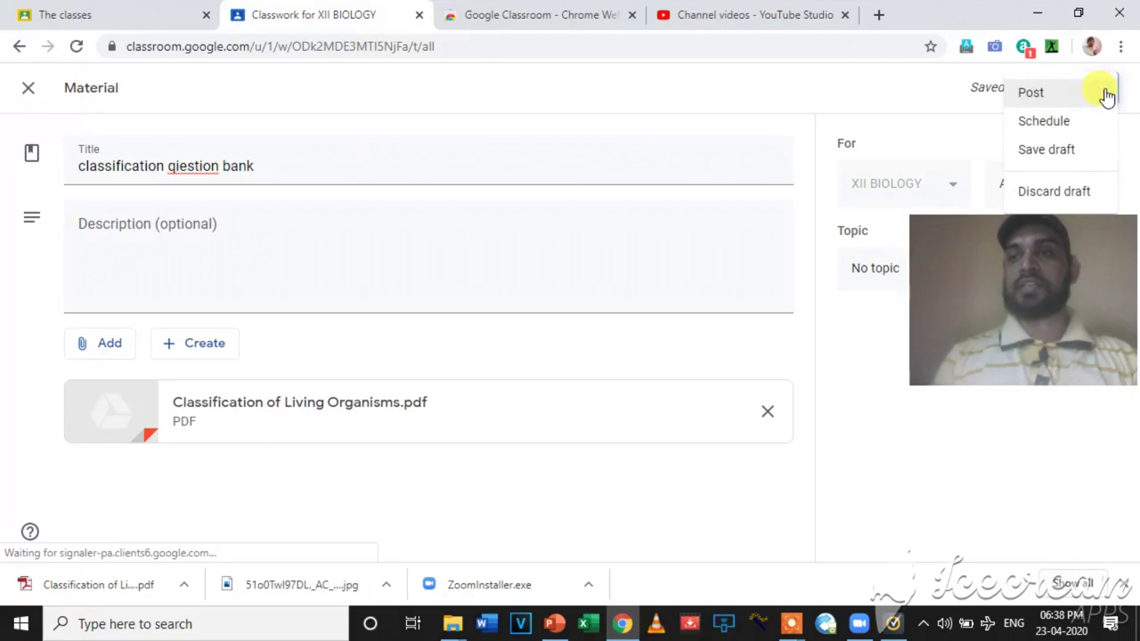
pyautogui.click(1045, 121)
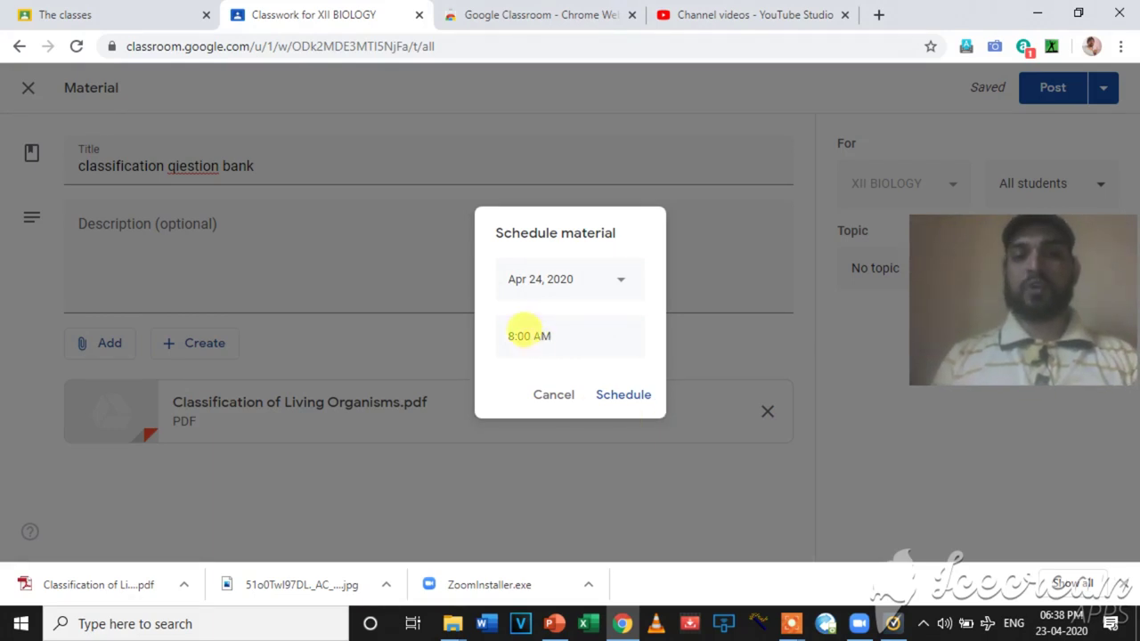
pyautogui.click(505, 329)
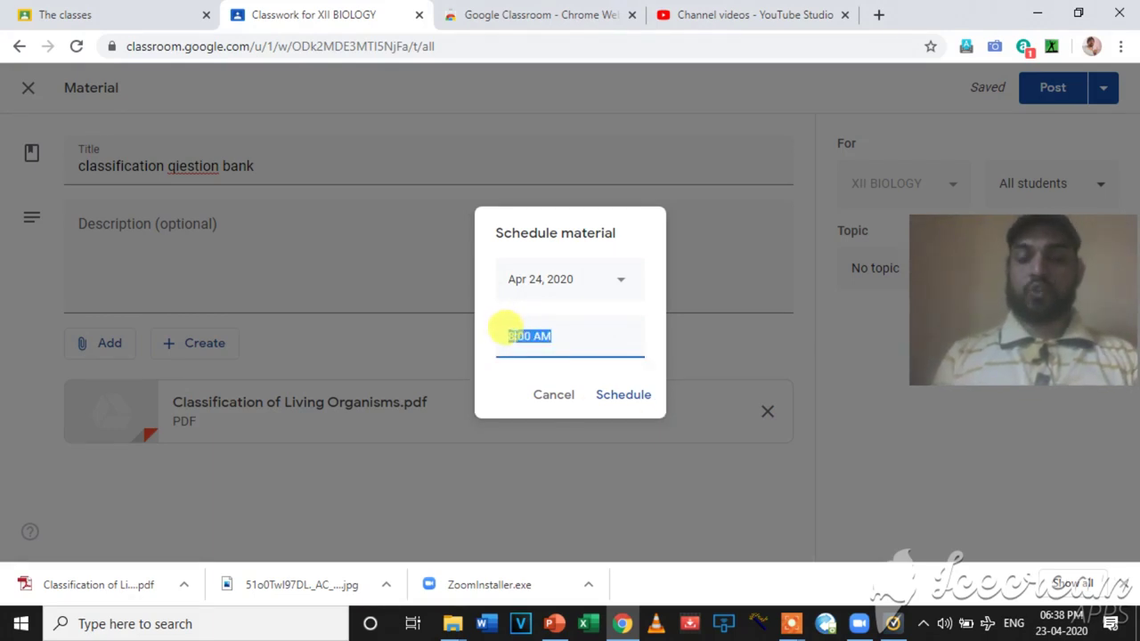
pyautogui.write('9.')
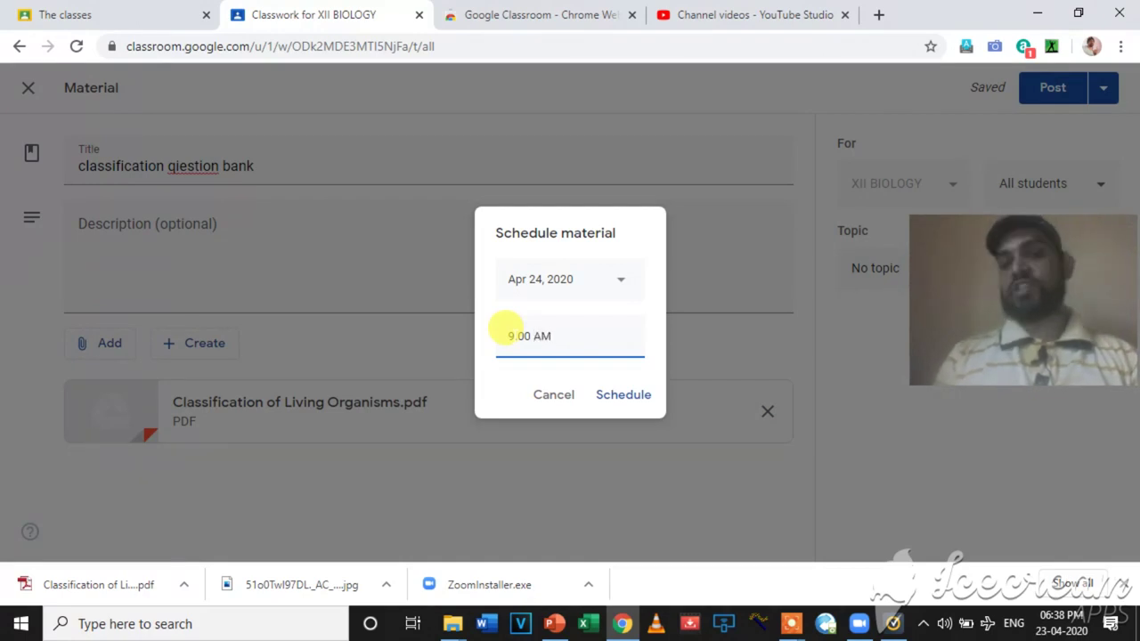
pyautogui.click(624, 398)
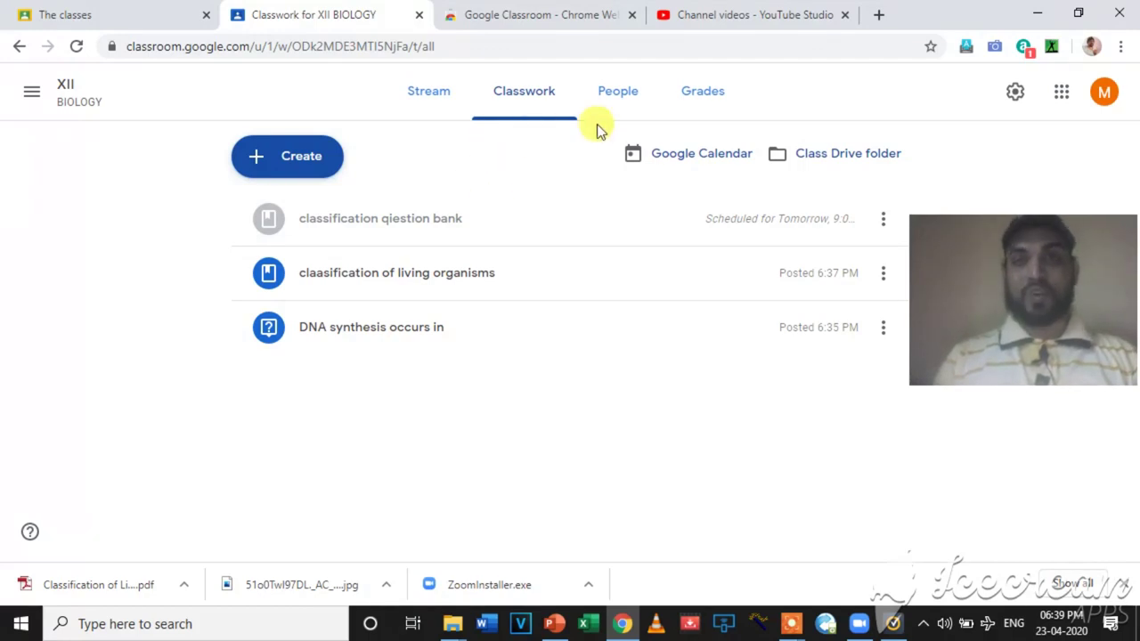
# Step: View the class's people page and its student invitation form, closing the form without inviting anyone
pyautogui.click(621, 95)
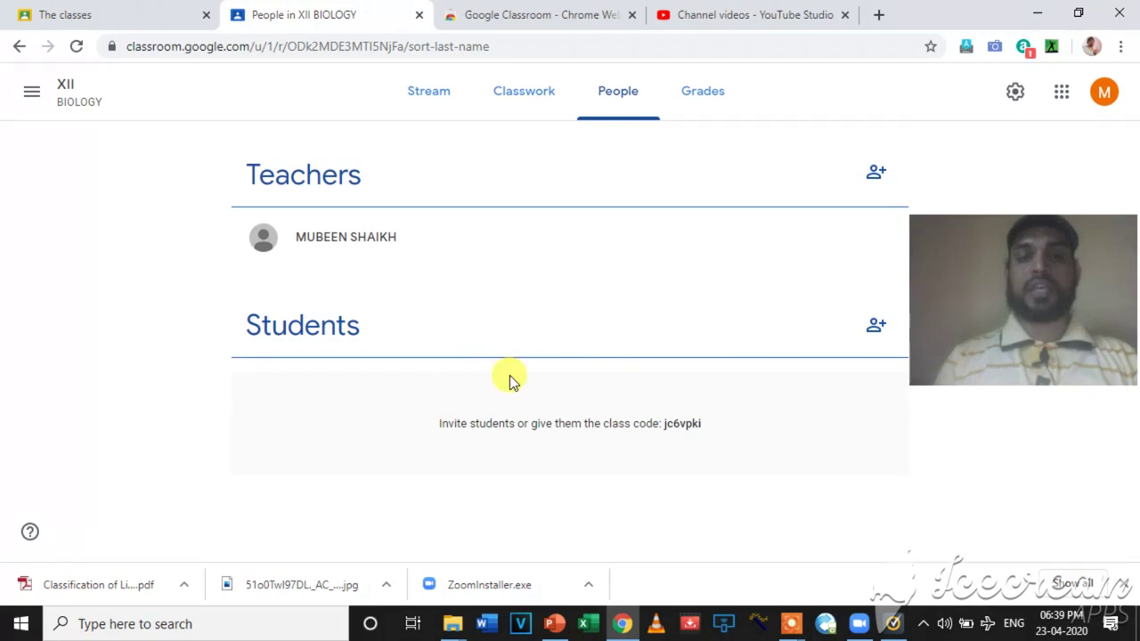
pyautogui.click(876, 326)
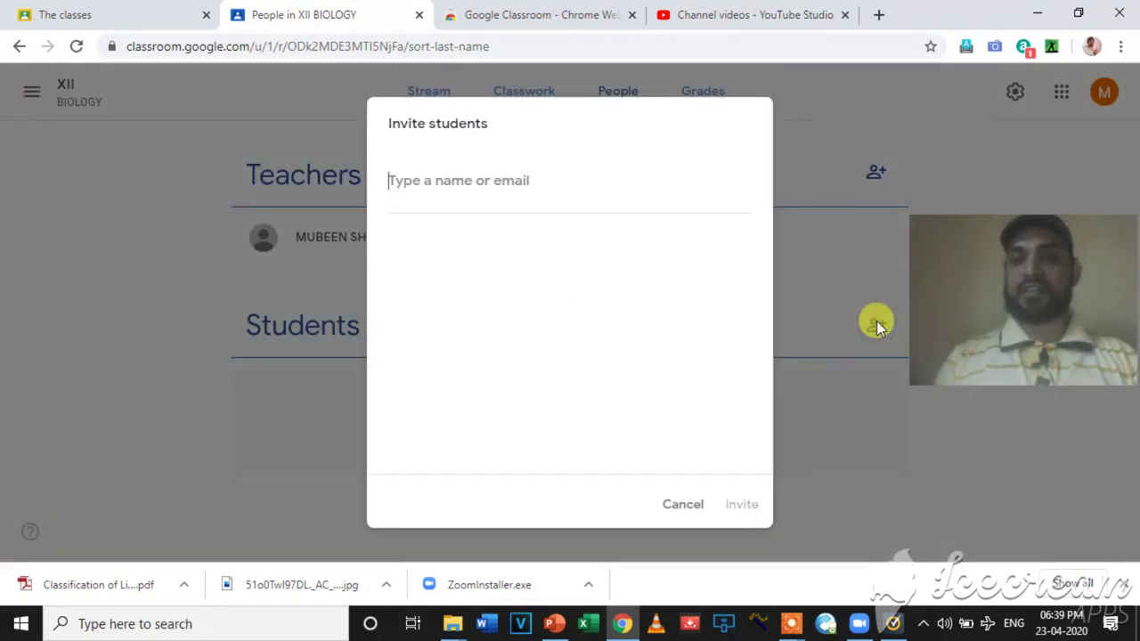
pyautogui.click(682, 508)
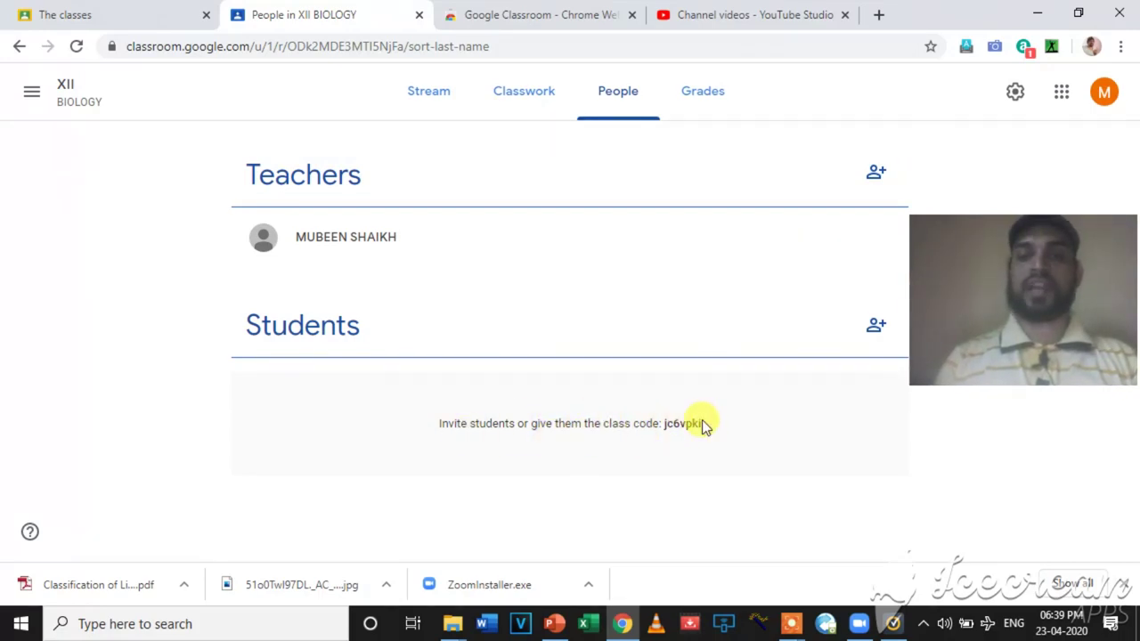
# Step: Copy the class code from the people page, look at the gradebook and return to the people page
pyautogui.moveTo(702, 422); pyautogui.dragTo(657, 421)
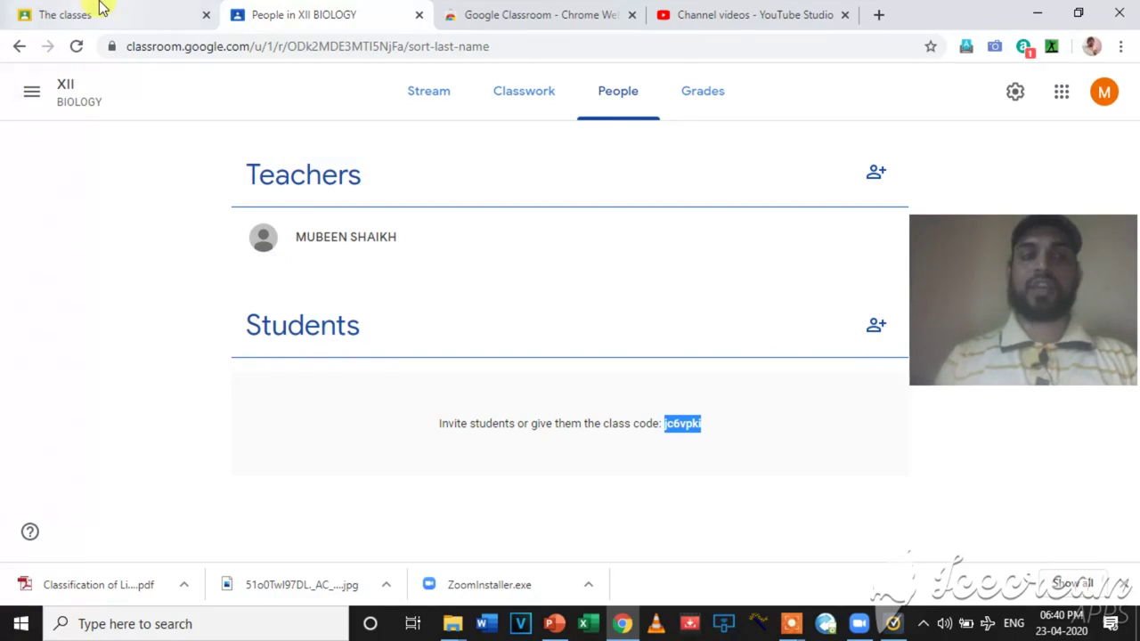
pyautogui.click(702, 92)
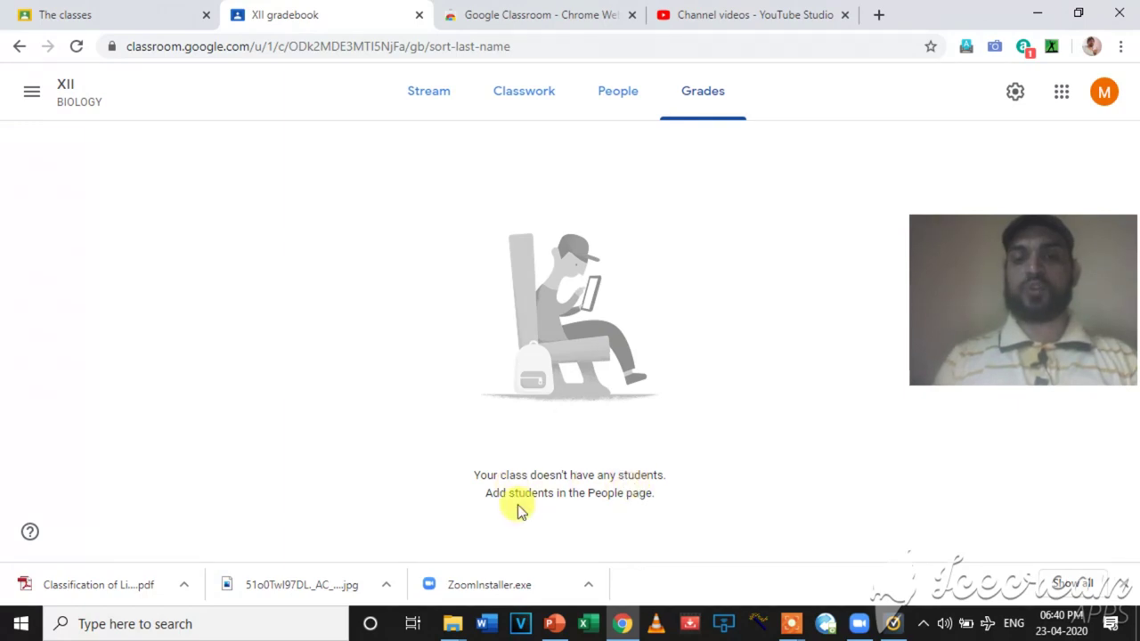
pyautogui.click(608, 96)
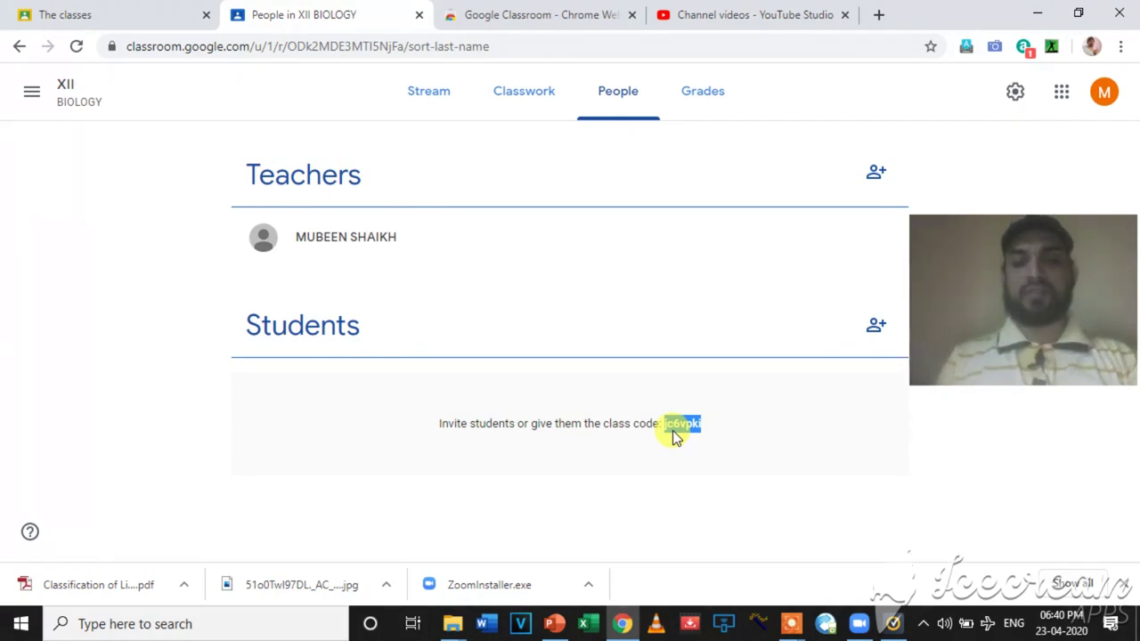
# Step: Switch to the student account's Classroom and join the class with the copied class code
pyautogui.click(83, 7)
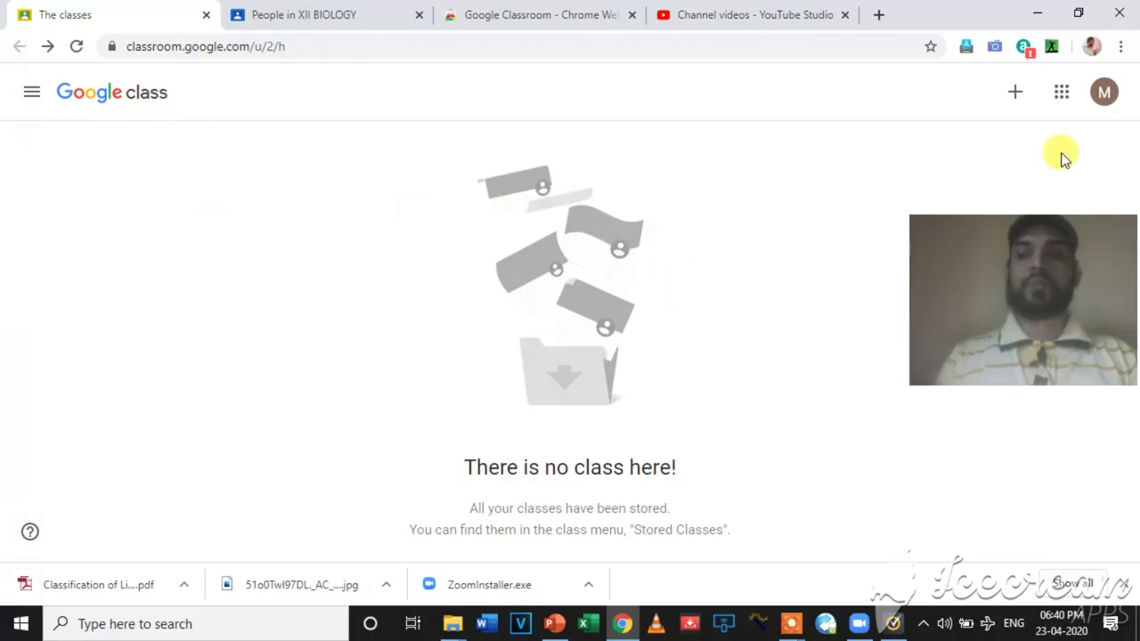
pyautogui.click(1016, 94)
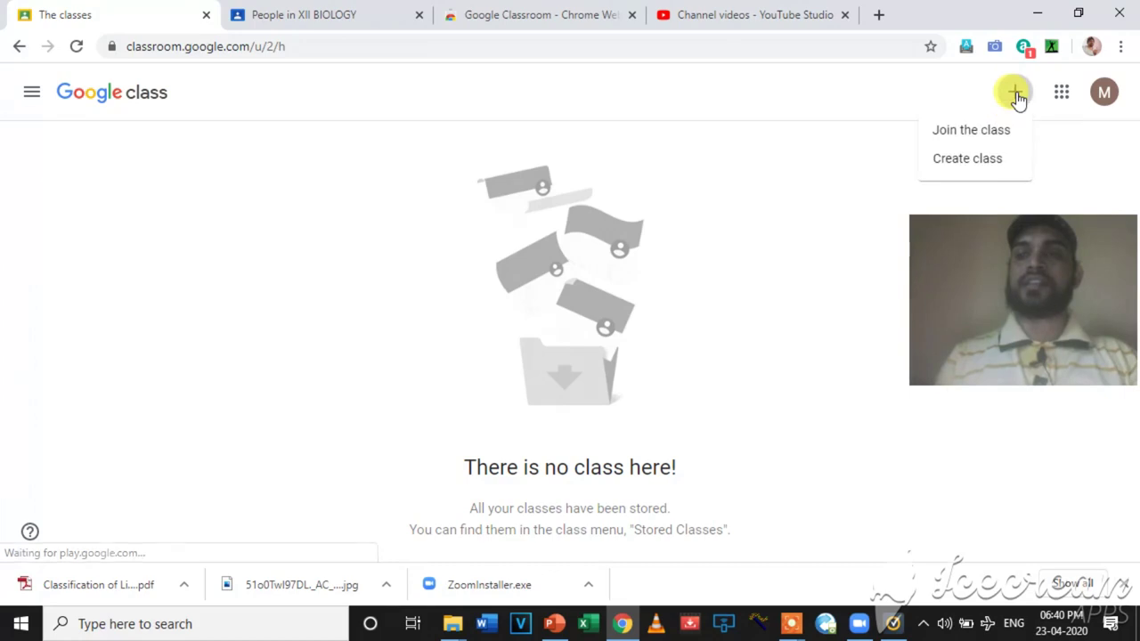
pyautogui.click(959, 133)
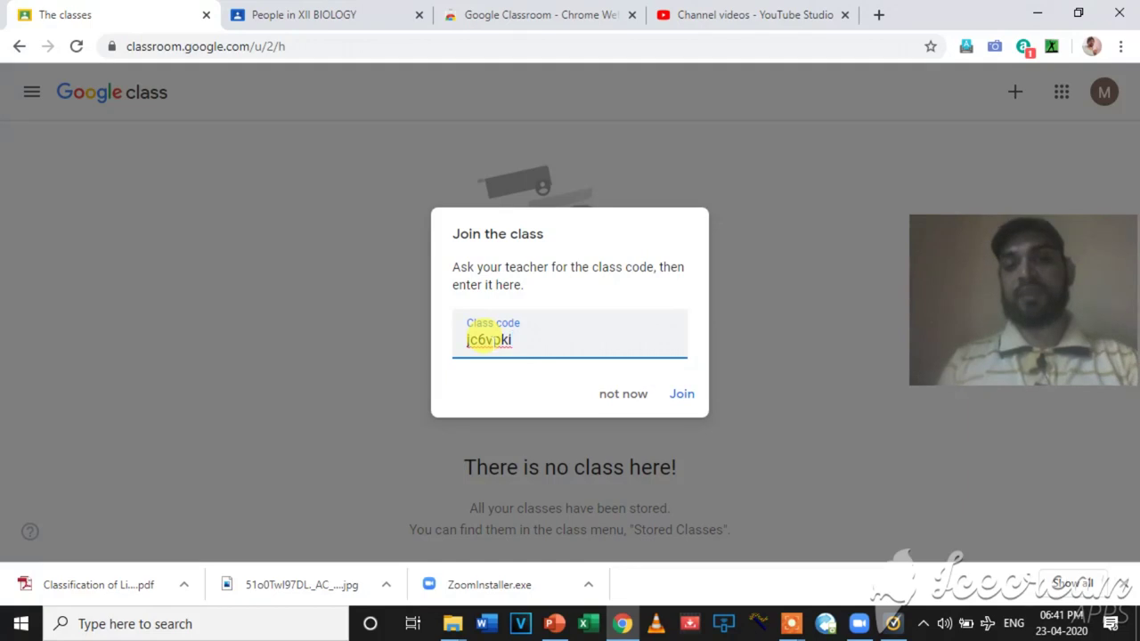
pyautogui.click(683, 397)
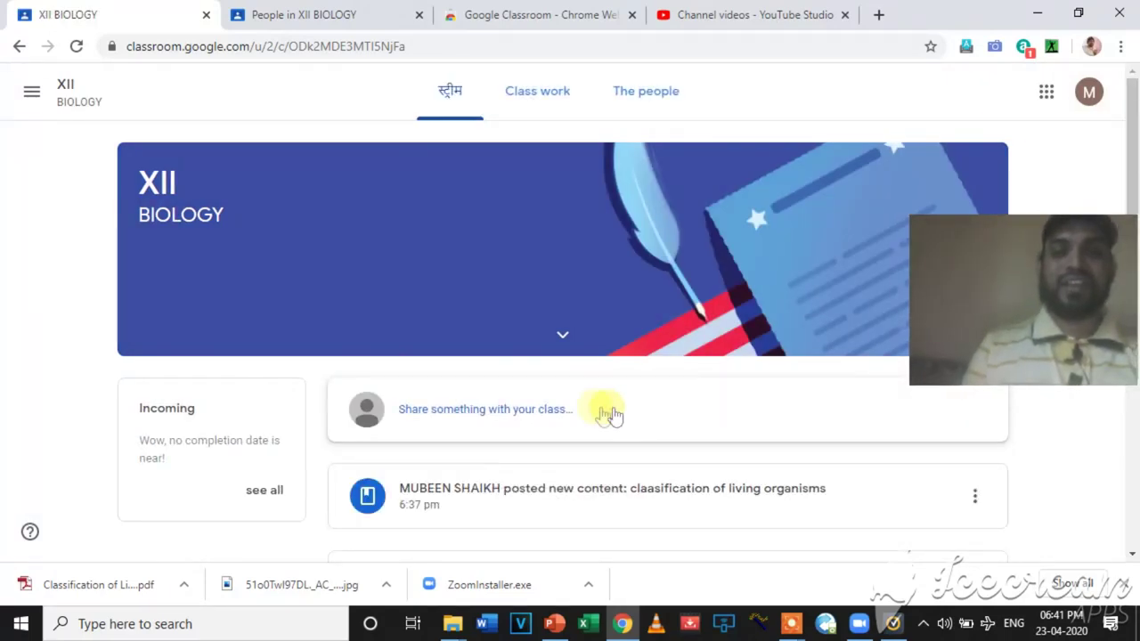
# Step: Look through the teacher's posts in the class stream as the student
pyautogui.moveTo(1136, 138); pyautogui.dragTo(1132, 307)
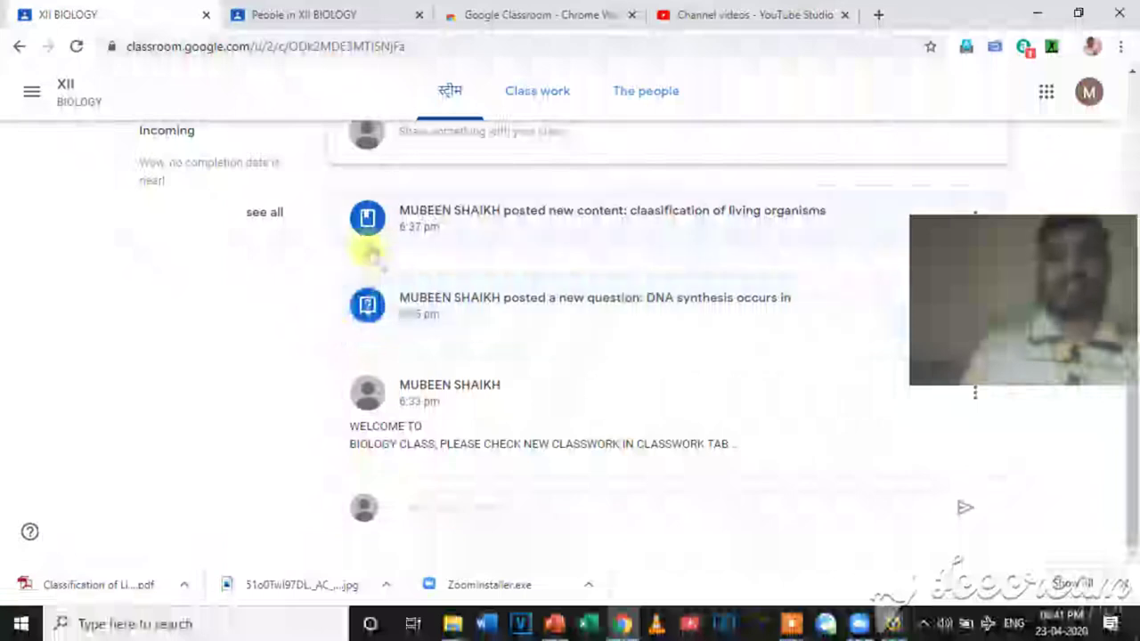
pyautogui.moveTo(1136, 545); pyautogui.dragTo(1134, 481)
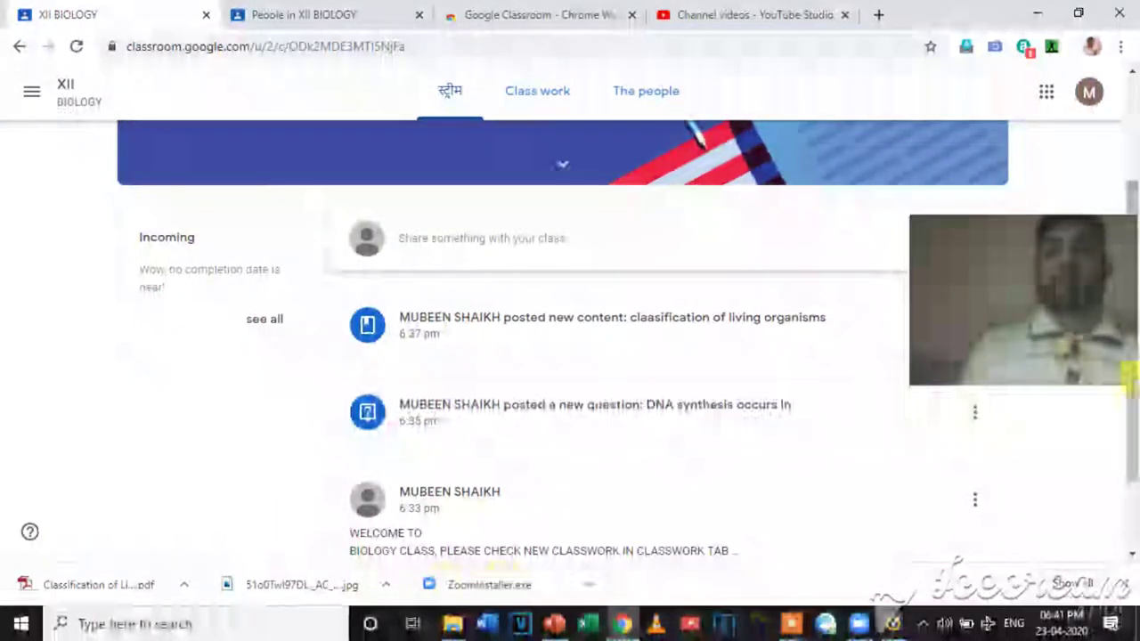
pyautogui.scroll(-1, 1129, 445)
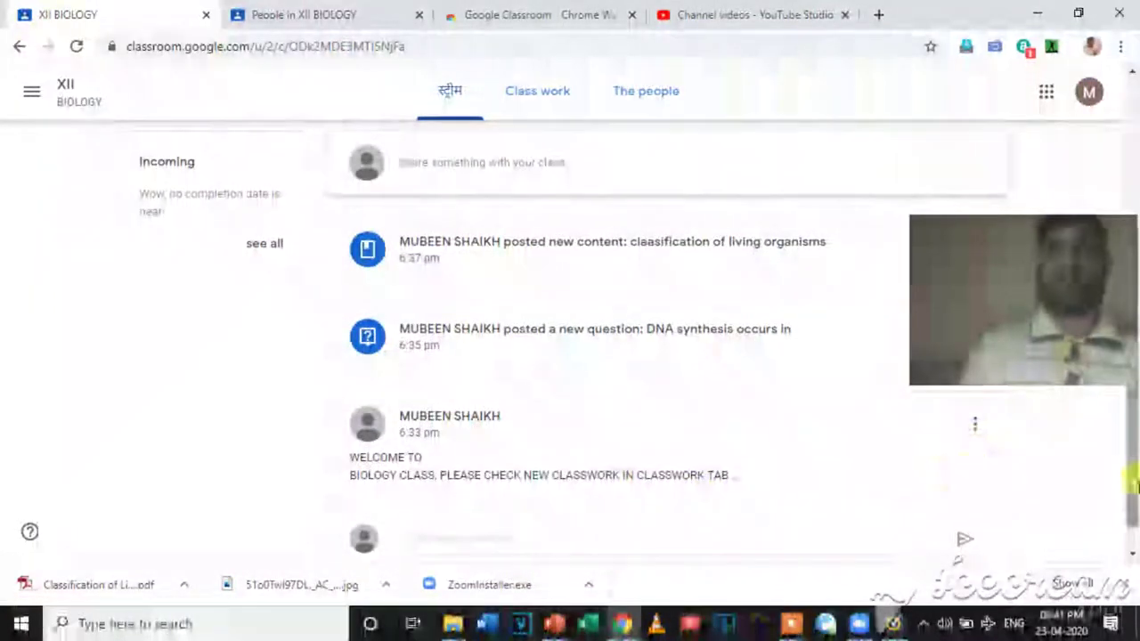
pyautogui.scroll(1, 1132, 436)
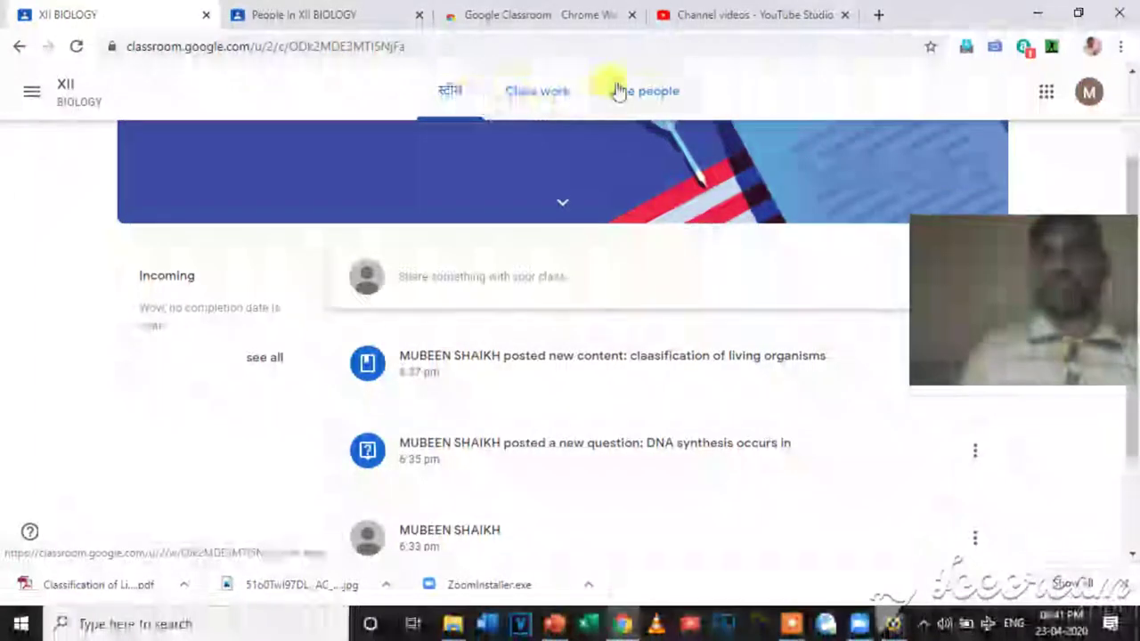
# Step: Open the student's classwork list for XII Biology and dismiss the progress-tracking tip
pyautogui.click(569, 94)
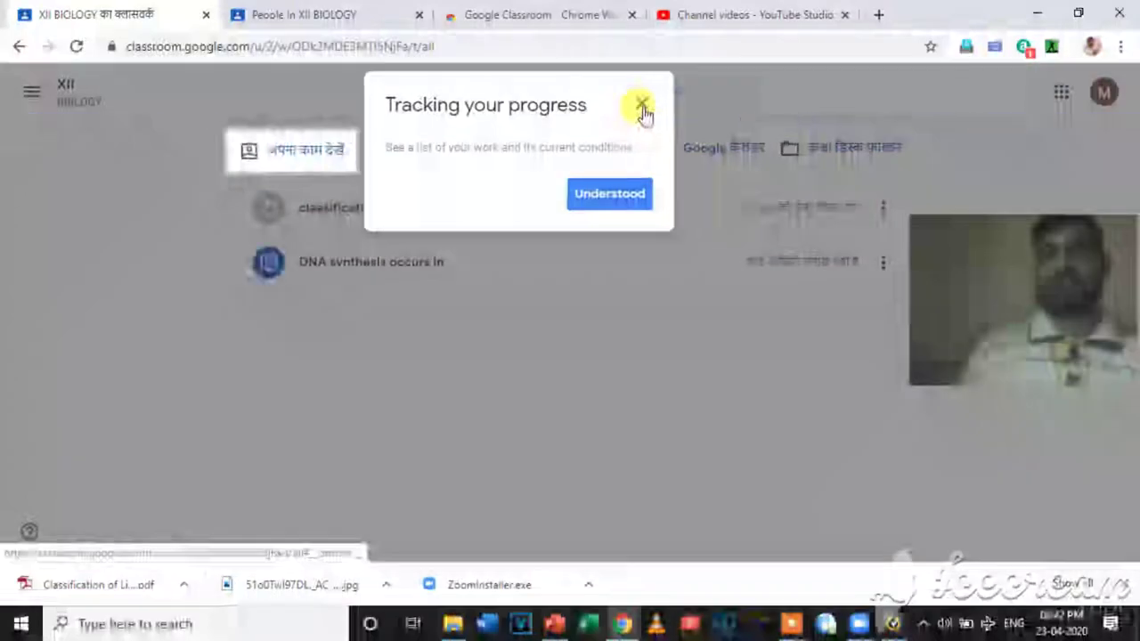
pyautogui.click(643, 105)
pyautogui.click(655, 98)
pyautogui.click(523, 95)
pyautogui.click(478, 93)
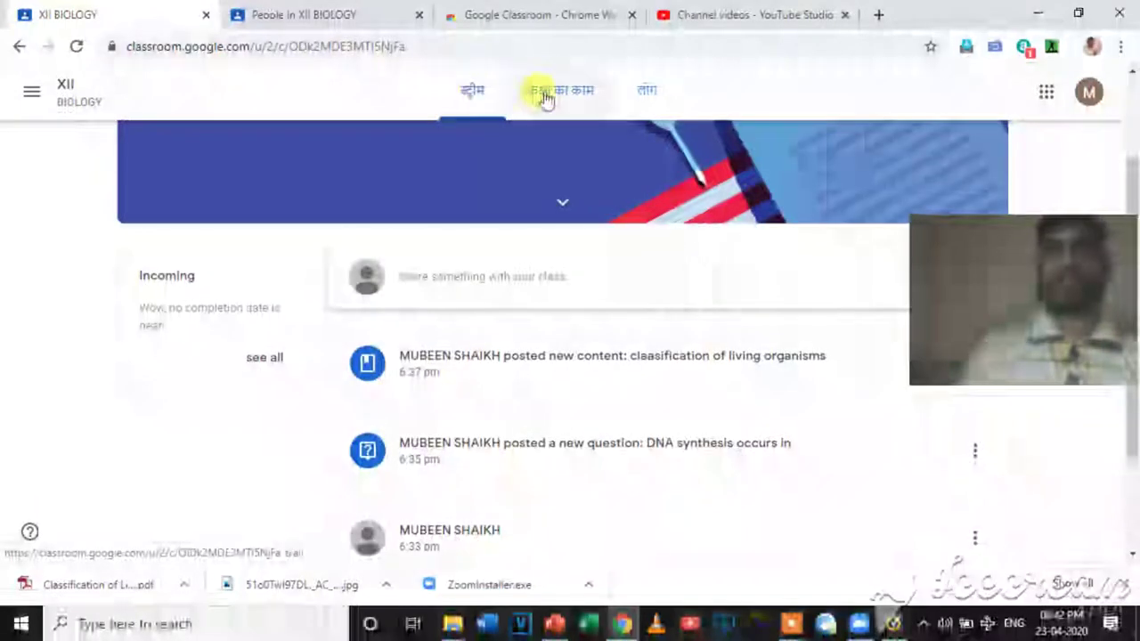
pyautogui.click(542, 96)
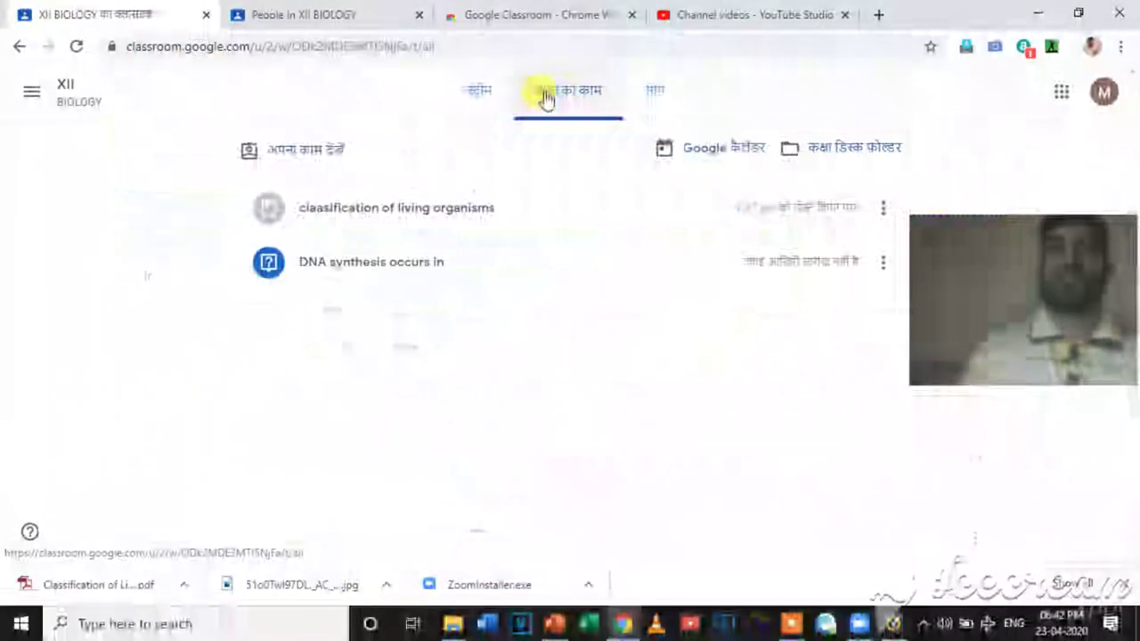
pyautogui.rightClick(895, 78)
pyautogui.click(839, 83)
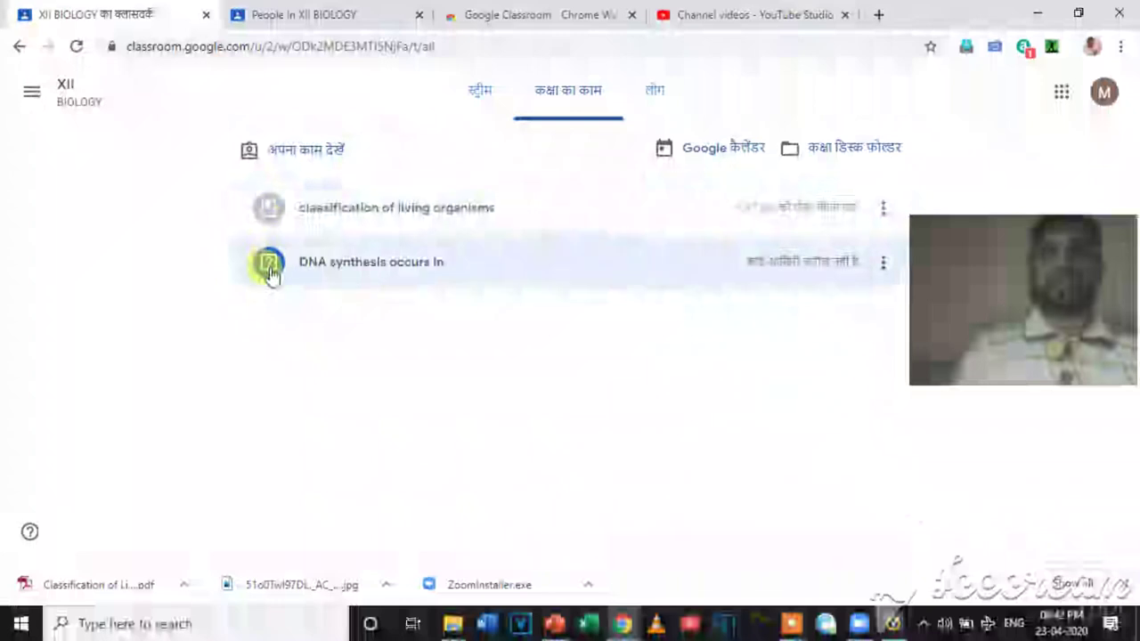
# Step: Expand the "DNA synthesis occurs in" question and select S phase as the answer
pyautogui.click(270, 269)
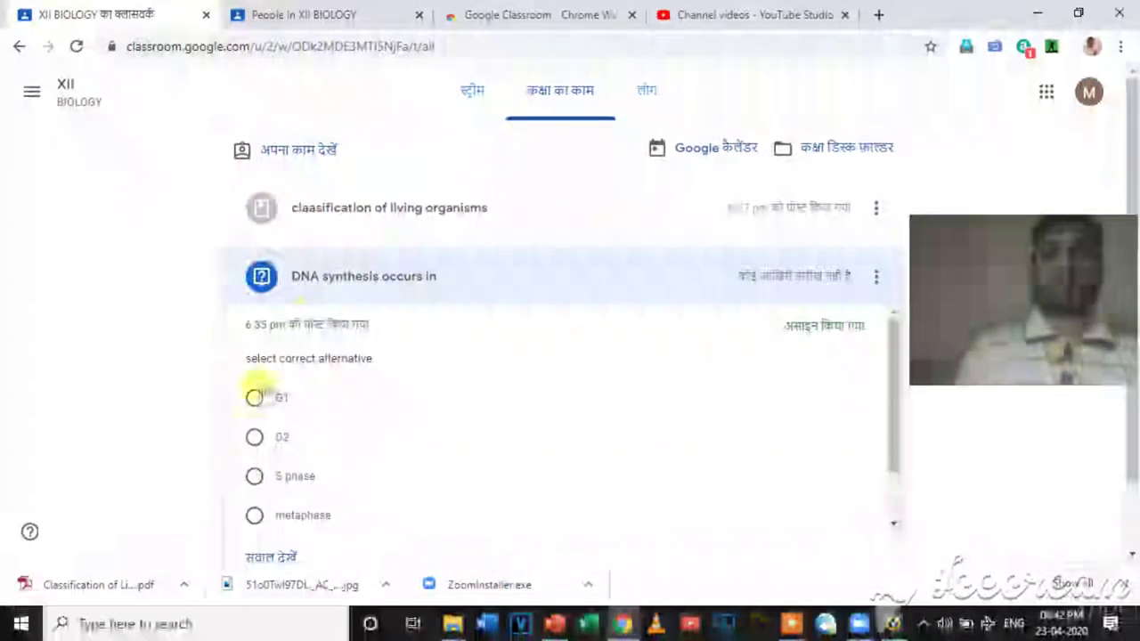
pyautogui.click(255, 402)
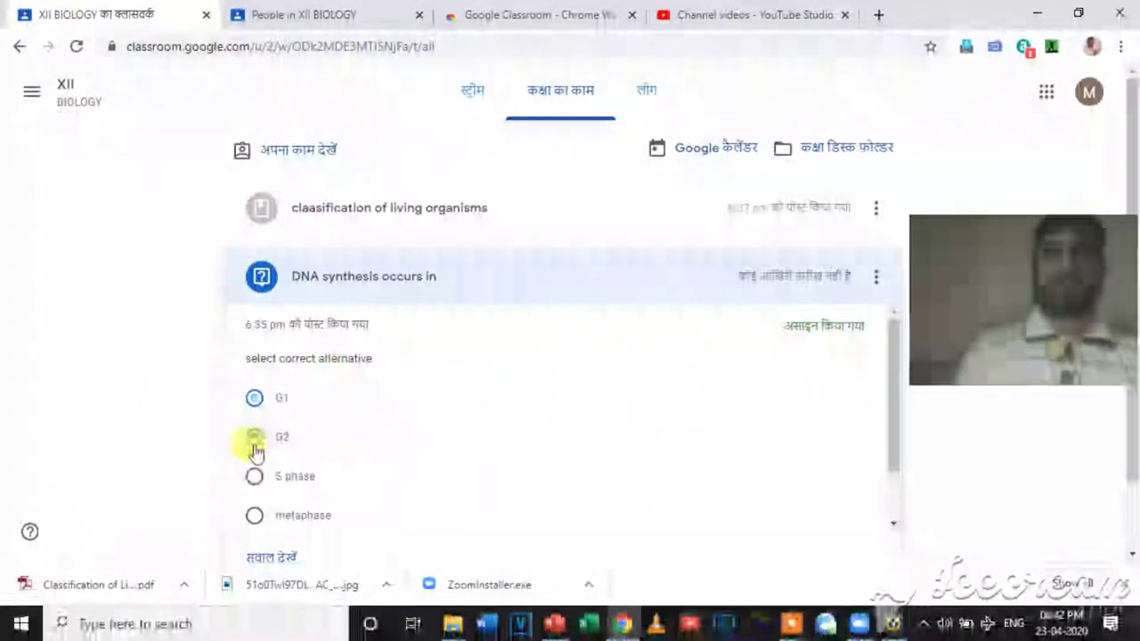
pyautogui.click(255, 443)
pyautogui.click(255, 479)
pyautogui.click(256, 436)
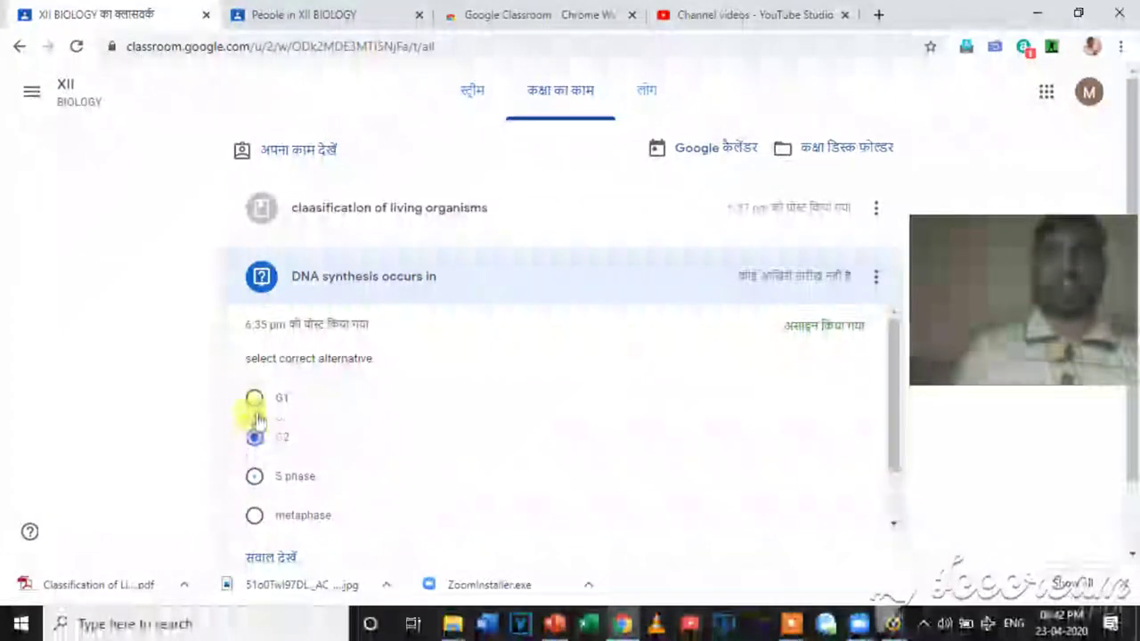
pyautogui.click(255, 479)
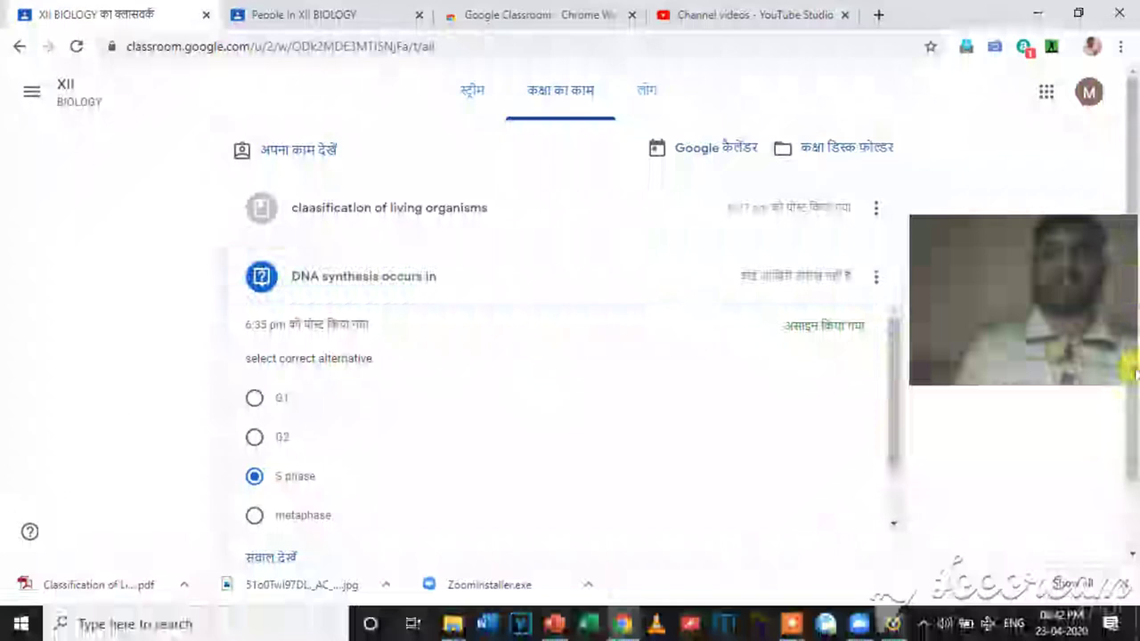
# Step: Submit the selected answer to the DNA synthesis question, confirm the submission and view the class response summary
pyautogui.scroll(-1, 1127, 483)
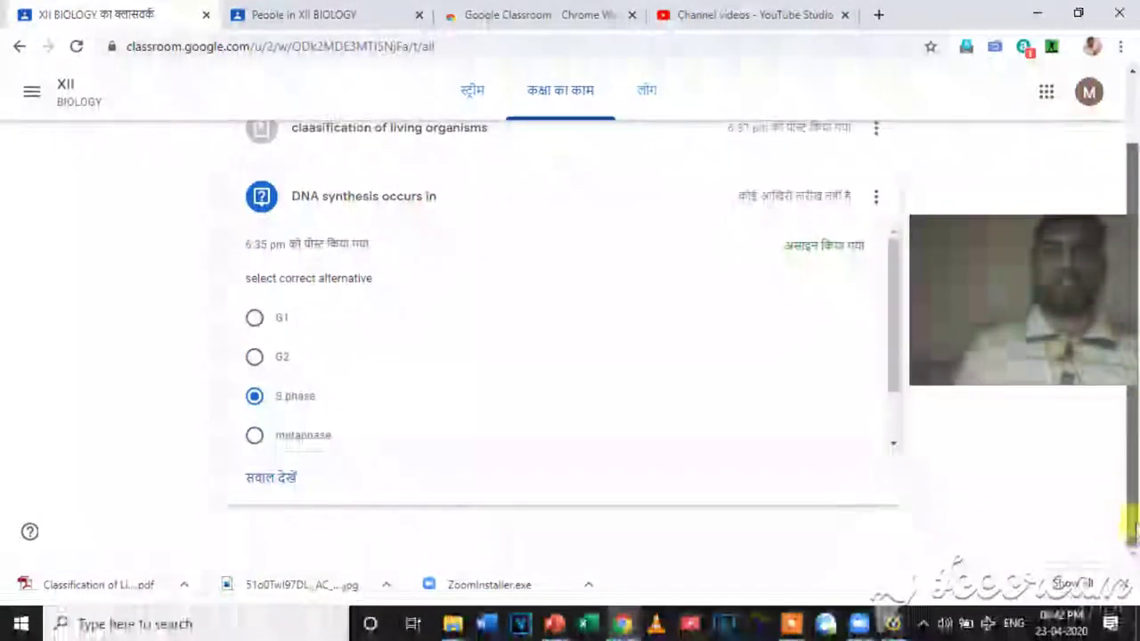
pyautogui.moveTo(896, 351); pyautogui.dragTo(894, 408)
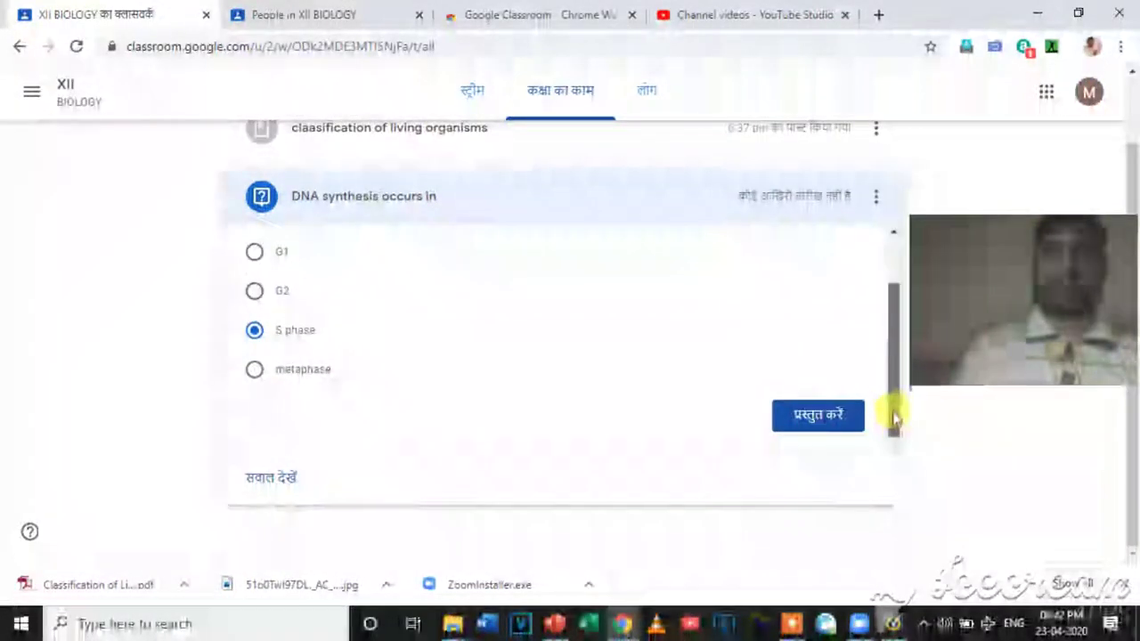
pyautogui.click(813, 418)
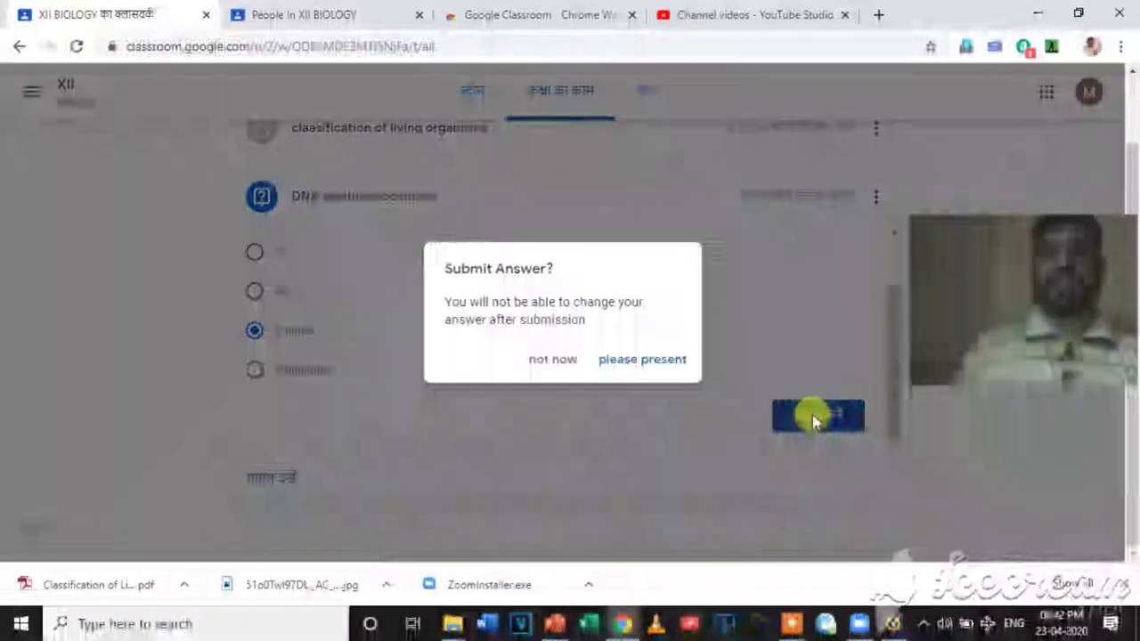
pyautogui.click(642, 359)
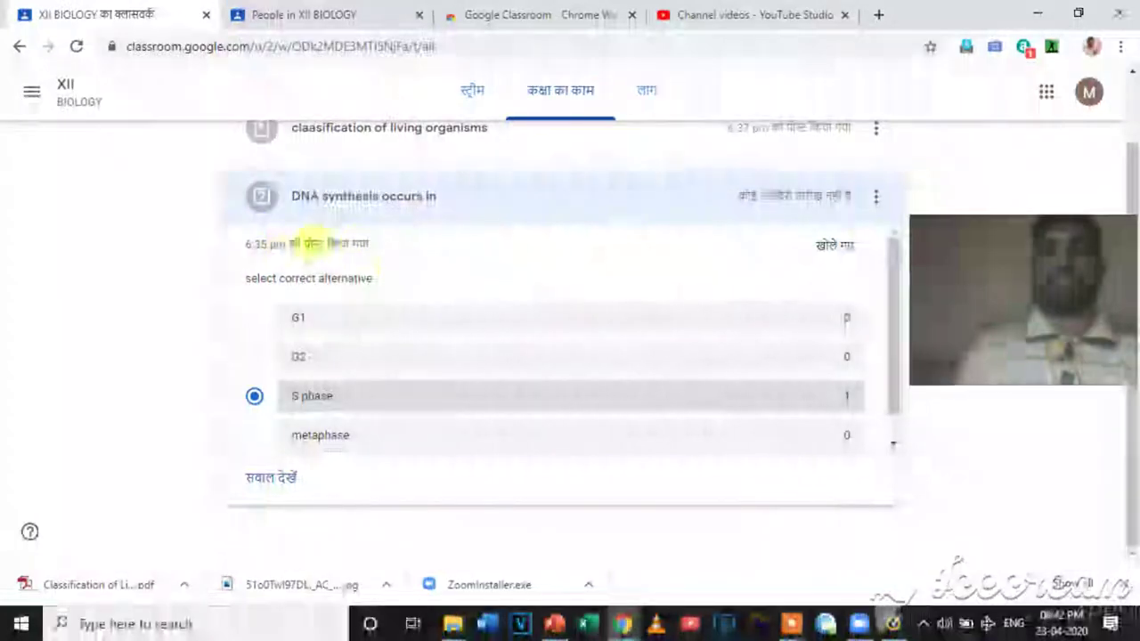
pyautogui.scroll(2, 1133, 112)
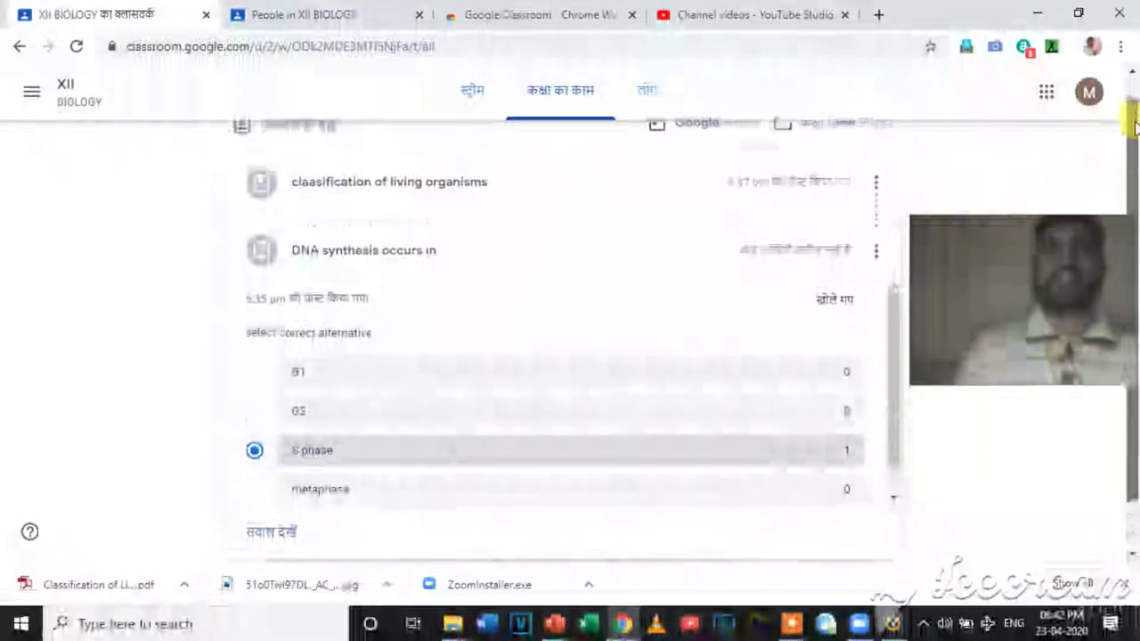
pyautogui.moveTo(1133, 111); pyautogui.dragTo(1133, 105)
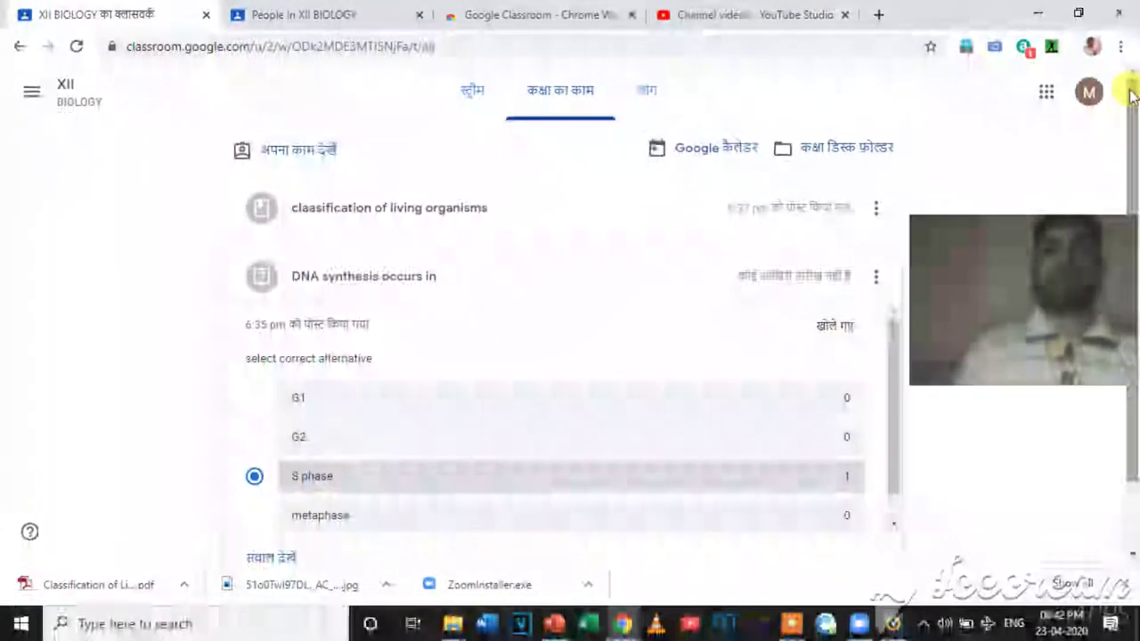
# Step: Switch to the teacher's view of XII Biology and examine the response counts for the "DNA synthesis occurs in" classwork question
pyautogui.click(329, 8)
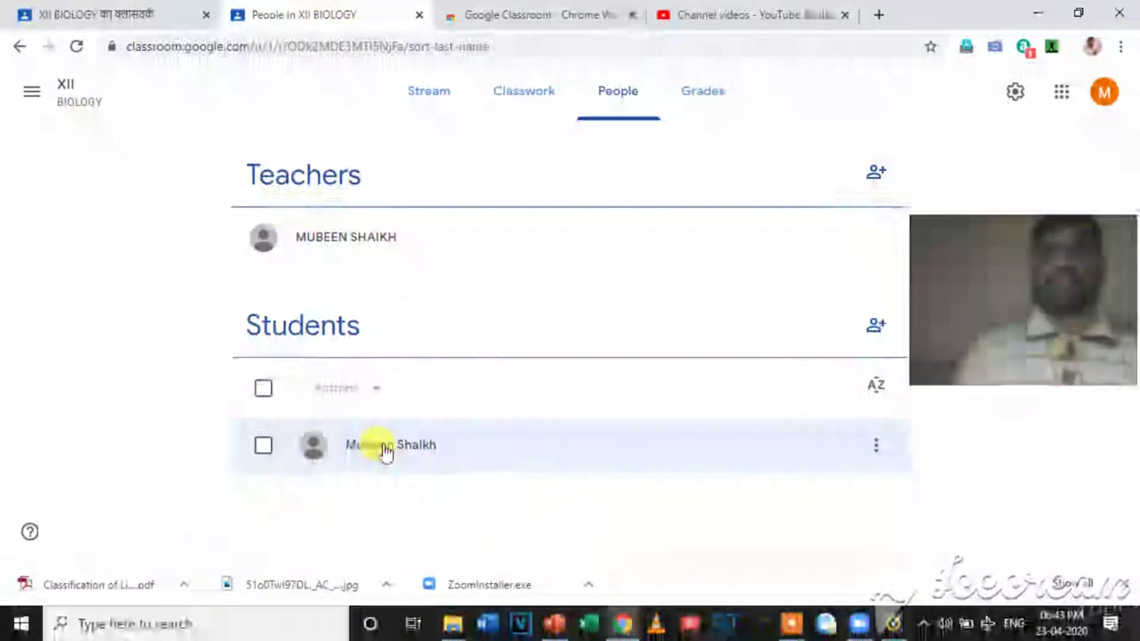
pyautogui.click(536, 90)
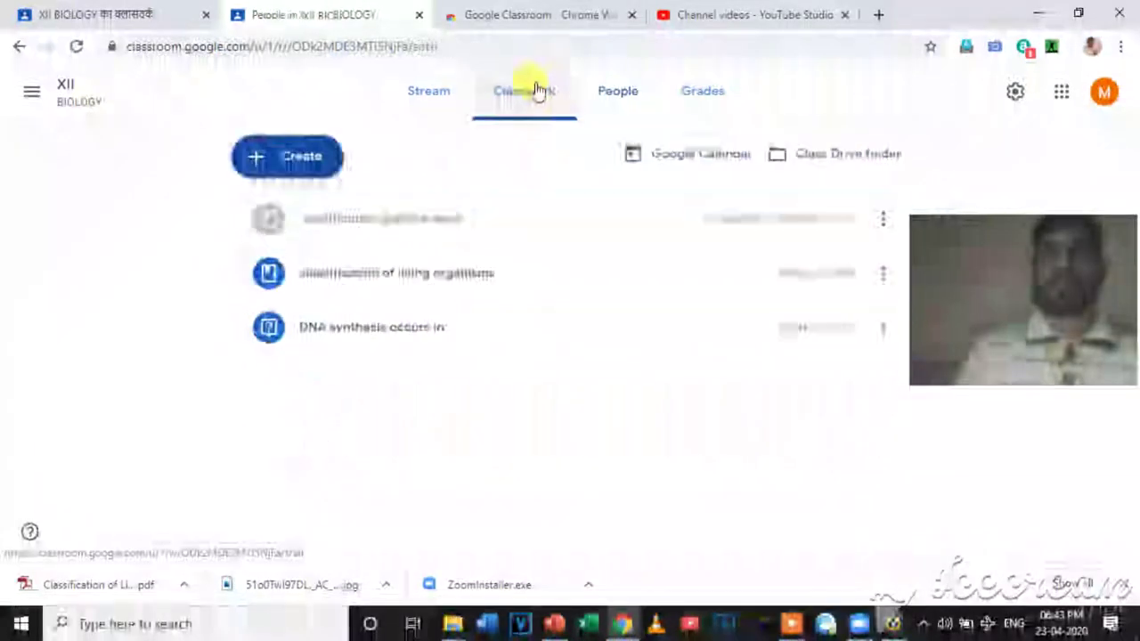
pyautogui.click(324, 329)
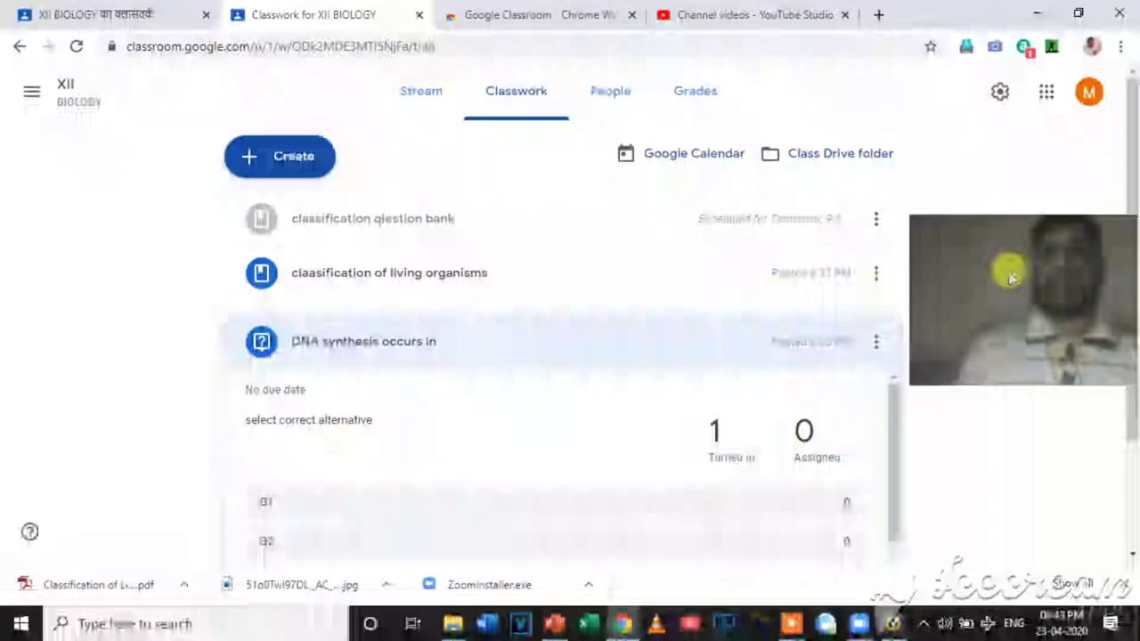
pyautogui.moveTo(1015, 270); pyautogui.dragTo(62, 296)
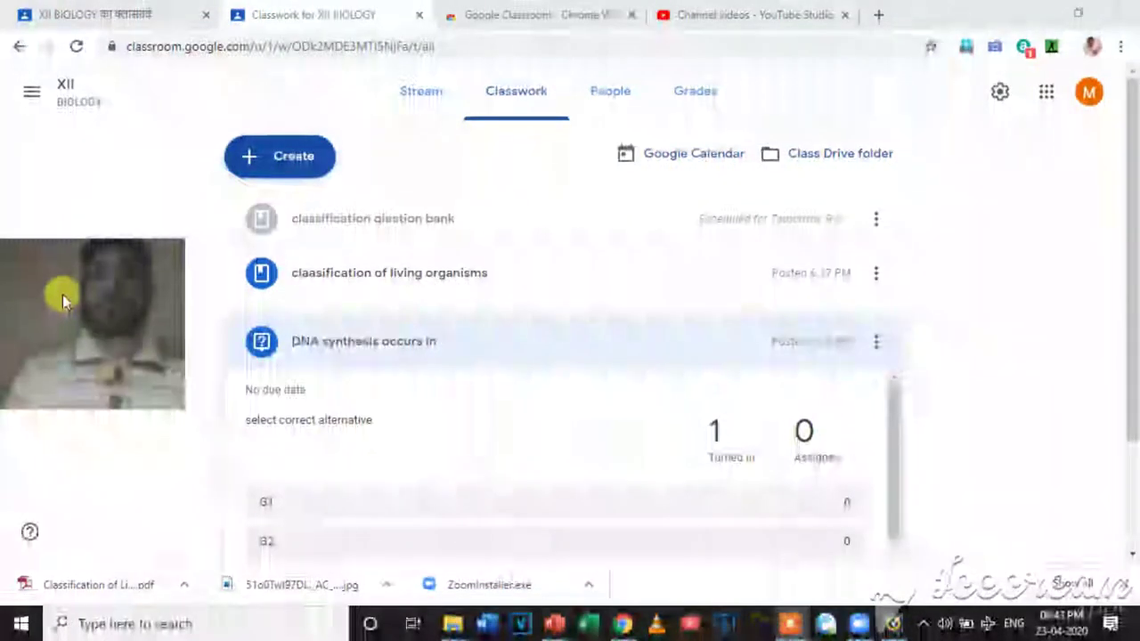
pyautogui.scroll(-2, 1127, 330)
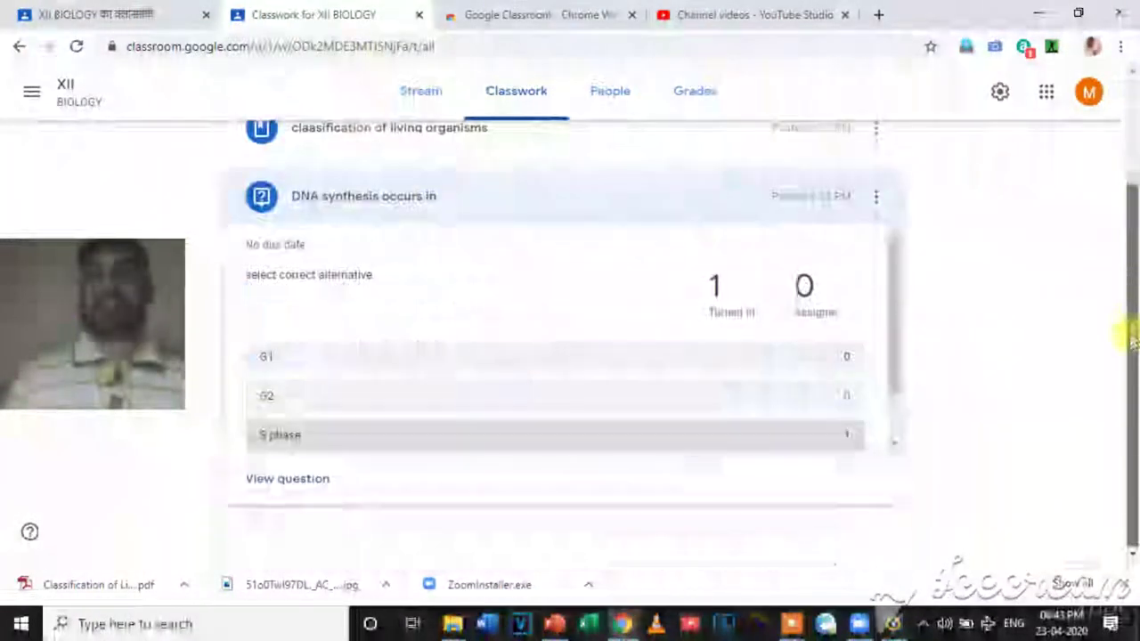
pyautogui.moveTo(896, 359); pyautogui.dragTo(893, 476)
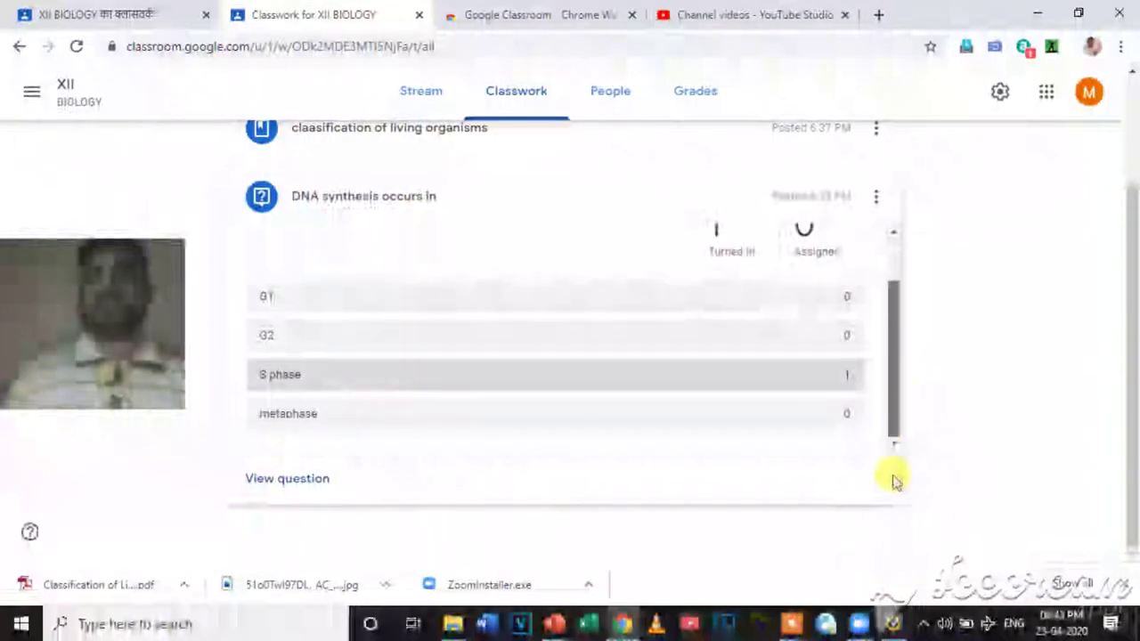
# Step: Review the student answers page of the DNA synthesis question and compare it with the student's view, ending in the teacher's classwork list
pyautogui.click(293, 481)
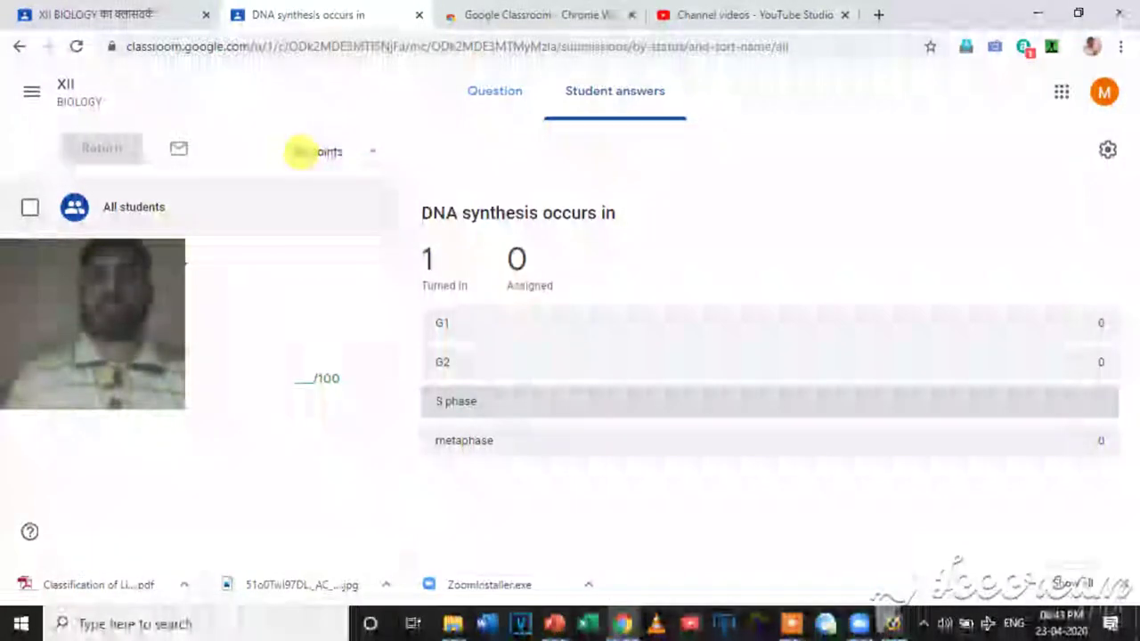
pyautogui.click(93, 11)
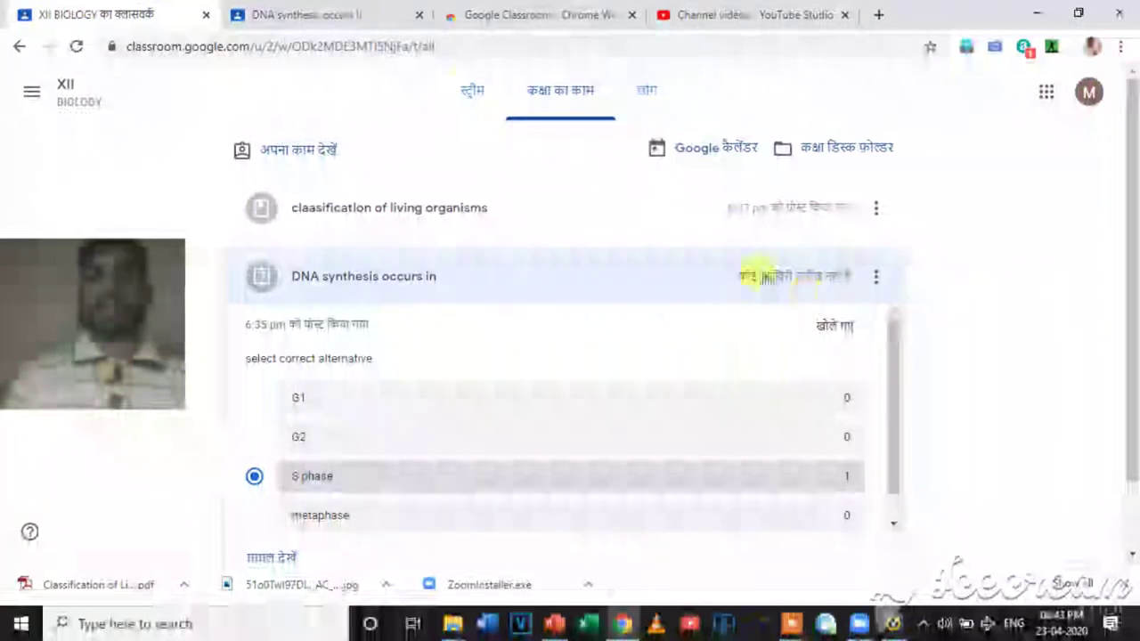
pyautogui.click(313, 14)
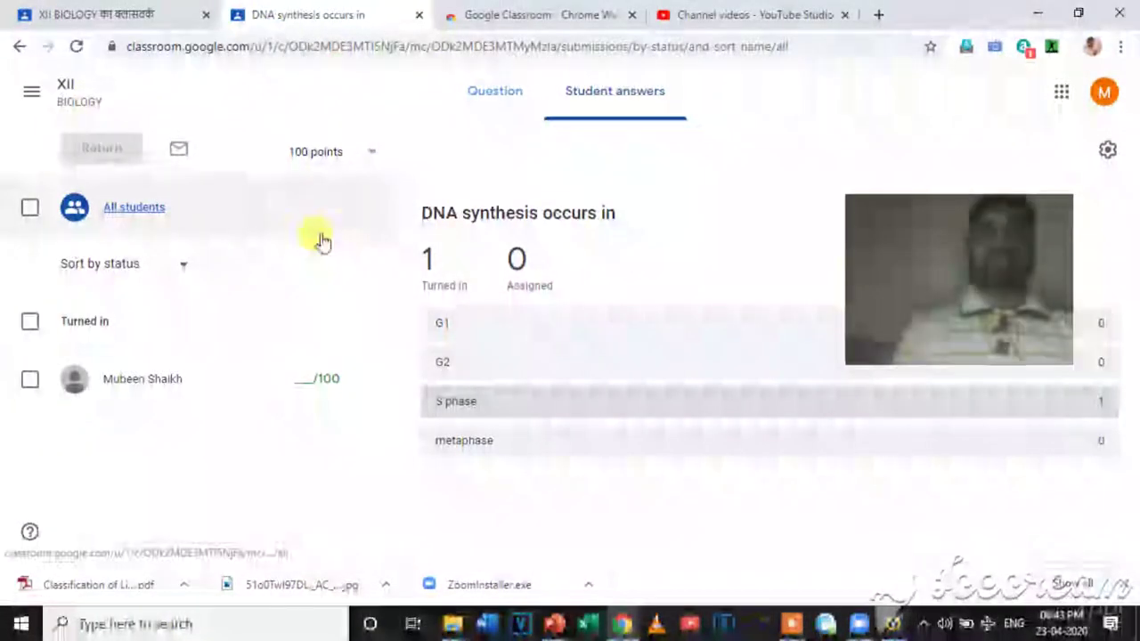
pyautogui.click(20, 49)
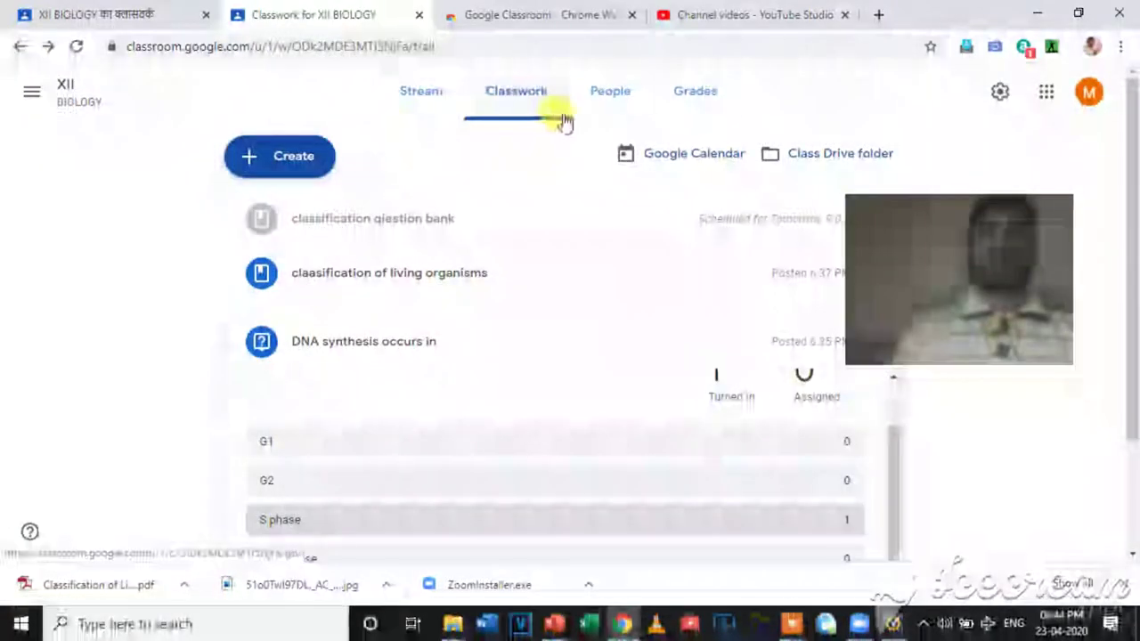
# Step: Enter a grade of 100 out of 100 for the student's DNA synthesis answer in the gradebook and check the student's view
pyautogui.click(700, 93)
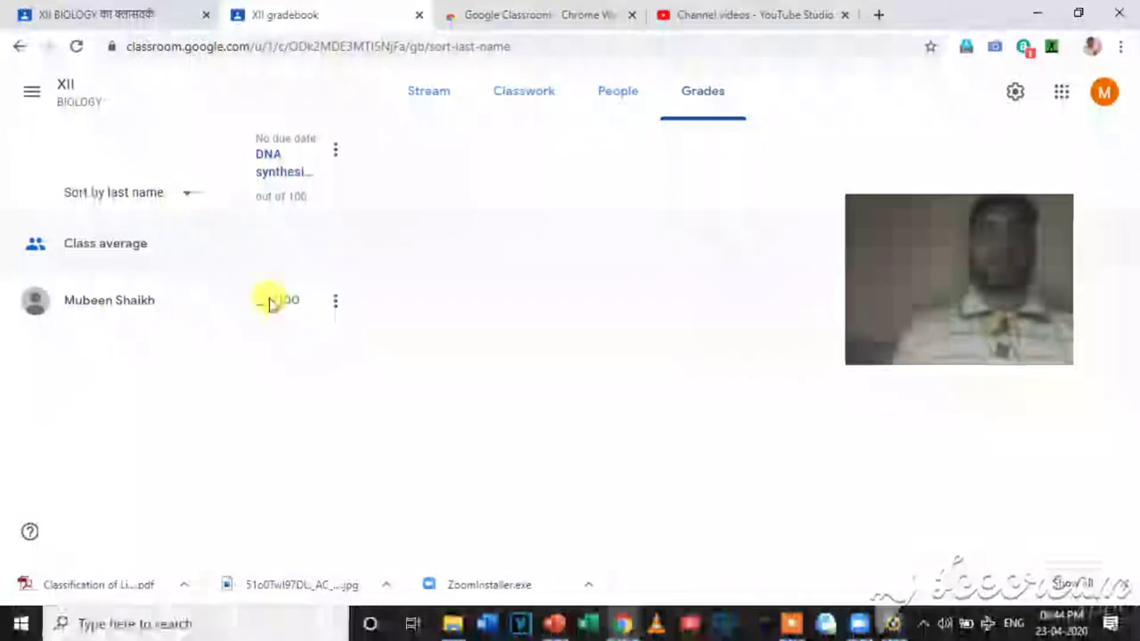
pyautogui.click(336, 306)
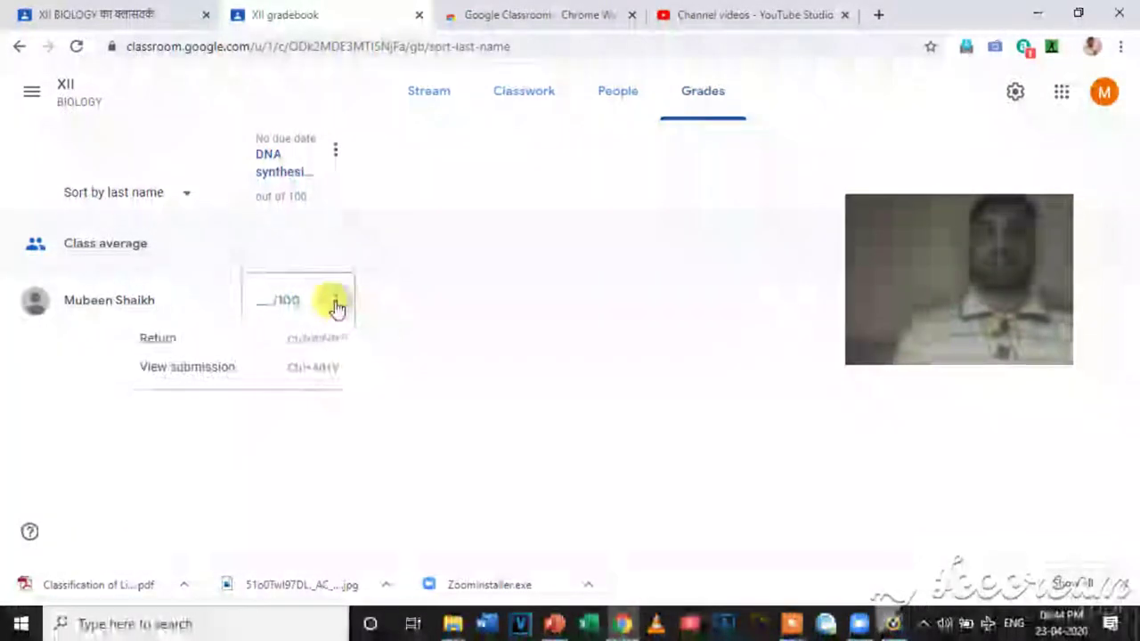
pyautogui.click(274, 304)
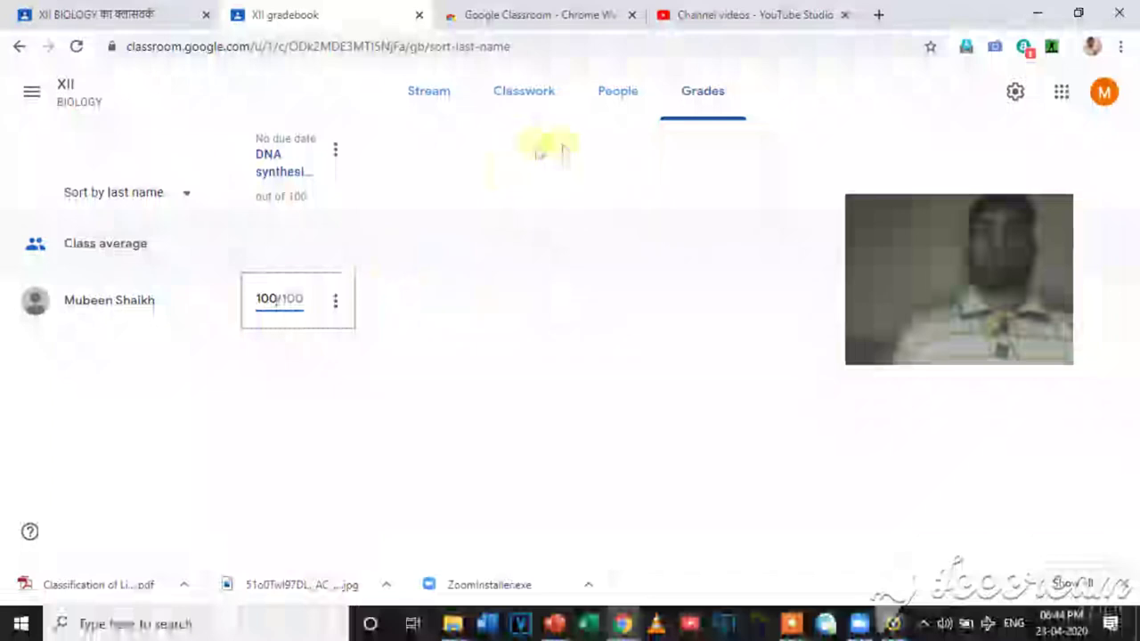
pyautogui.moveTo(927, 270); pyautogui.dragTo(814, 460)
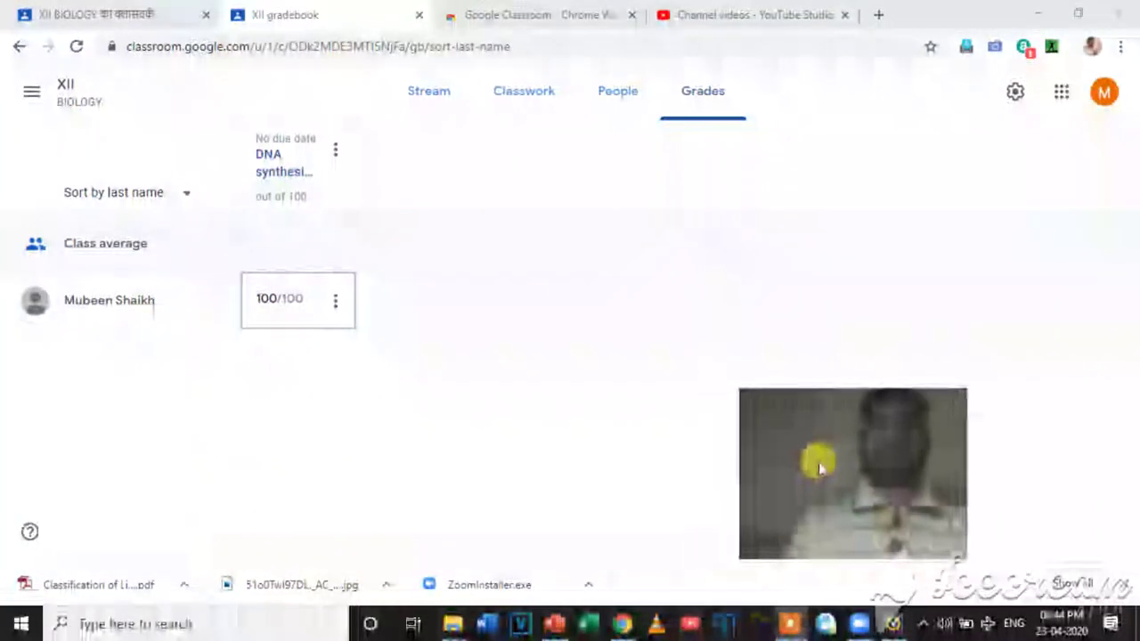
pyautogui.click(470, 195)
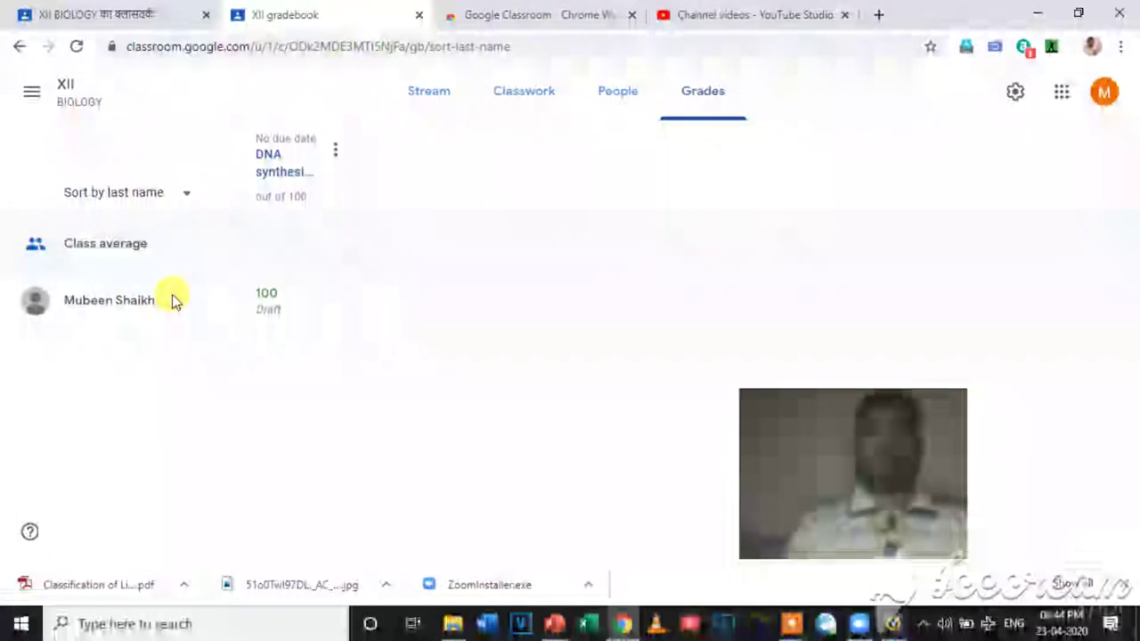
pyautogui.click(93, 11)
pyautogui.click(307, 12)
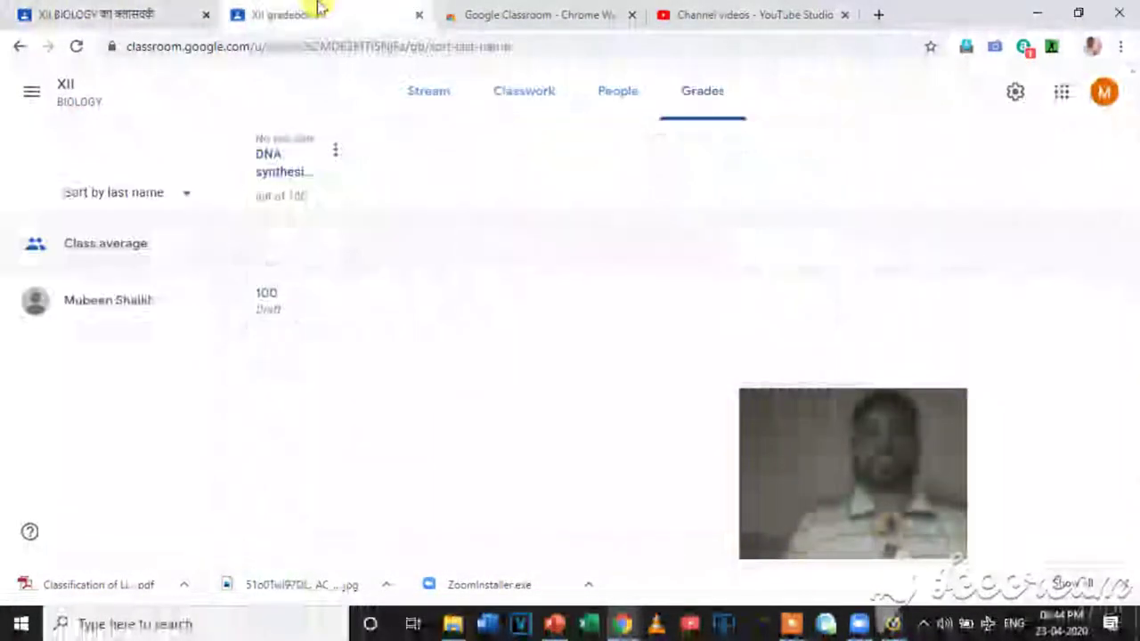
# Step: Create a new short-answer classwork question for XII Biology with the text "define cell."
pyautogui.click(526, 96)
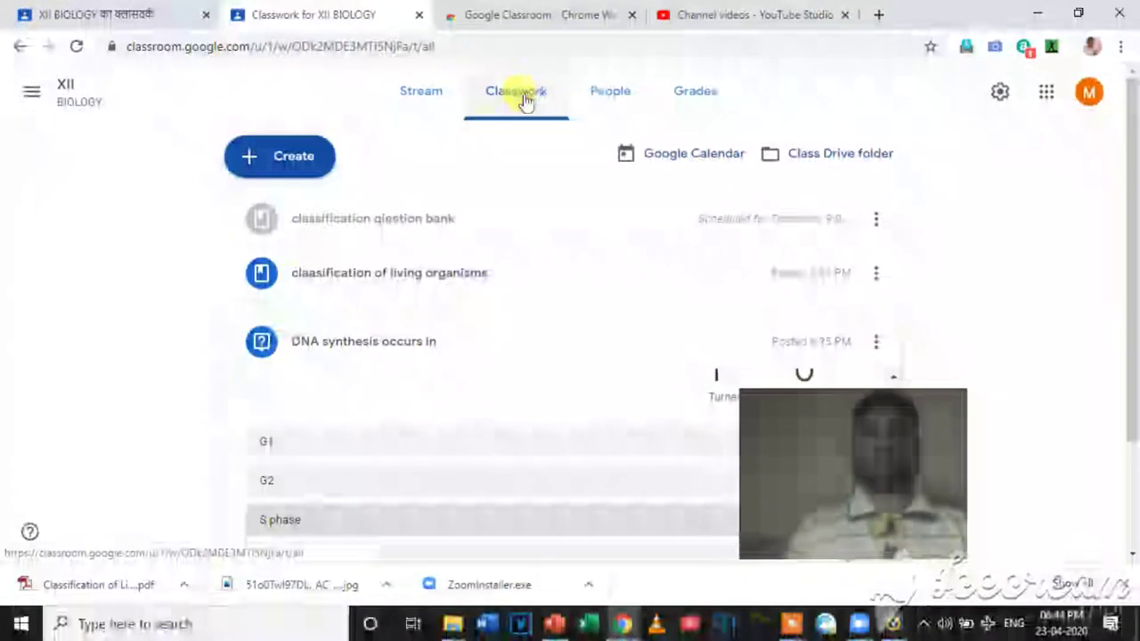
pyautogui.click(273, 160)
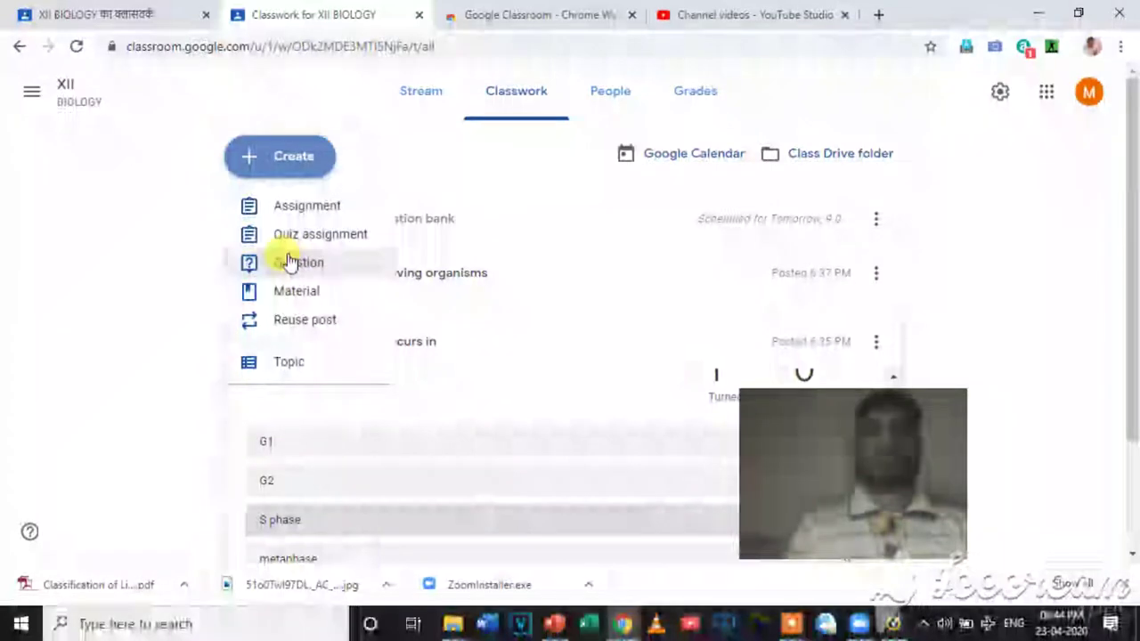
pyautogui.click(289, 262)
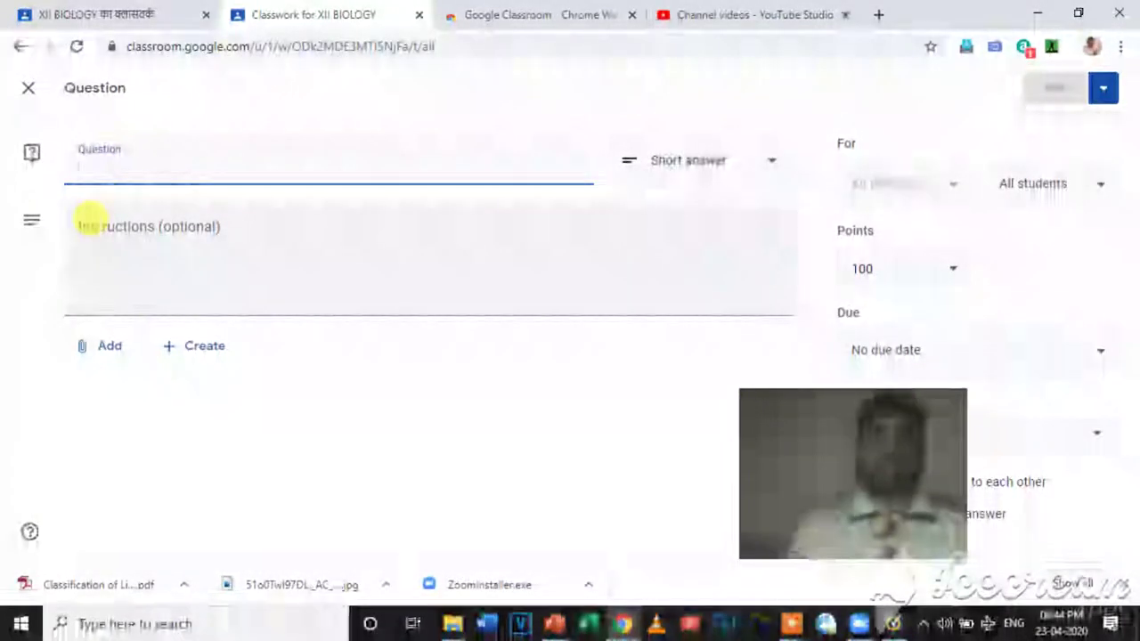
pyautogui.write('wjat is')
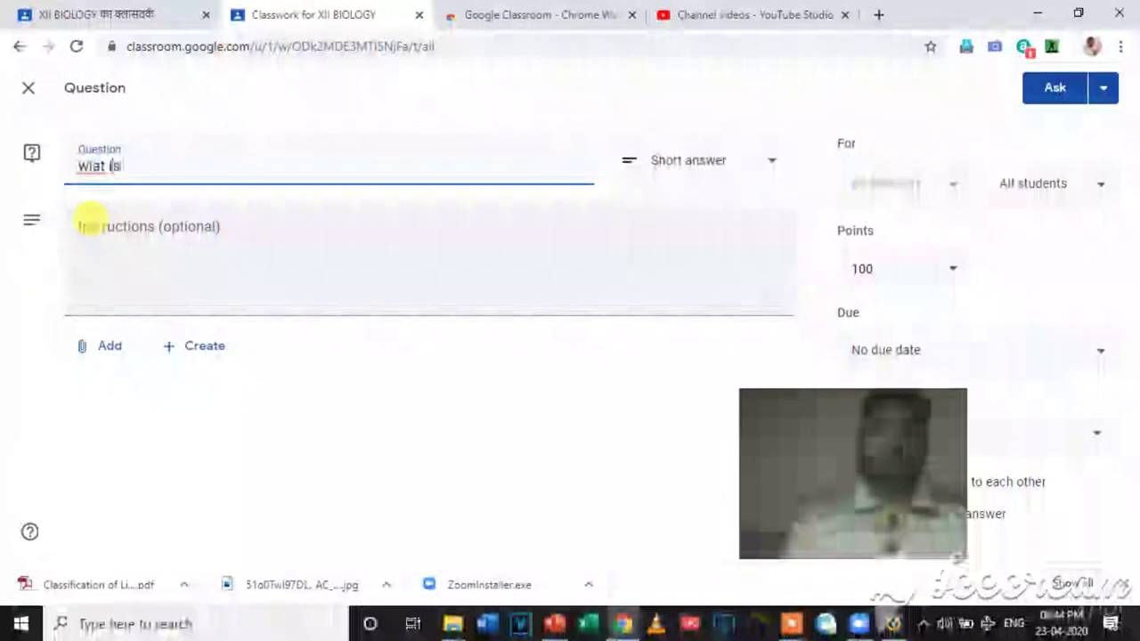
pyautogui.press('BackSpace')
pyautogui.press('BackSpace')
pyautogui.press('BackSpace')
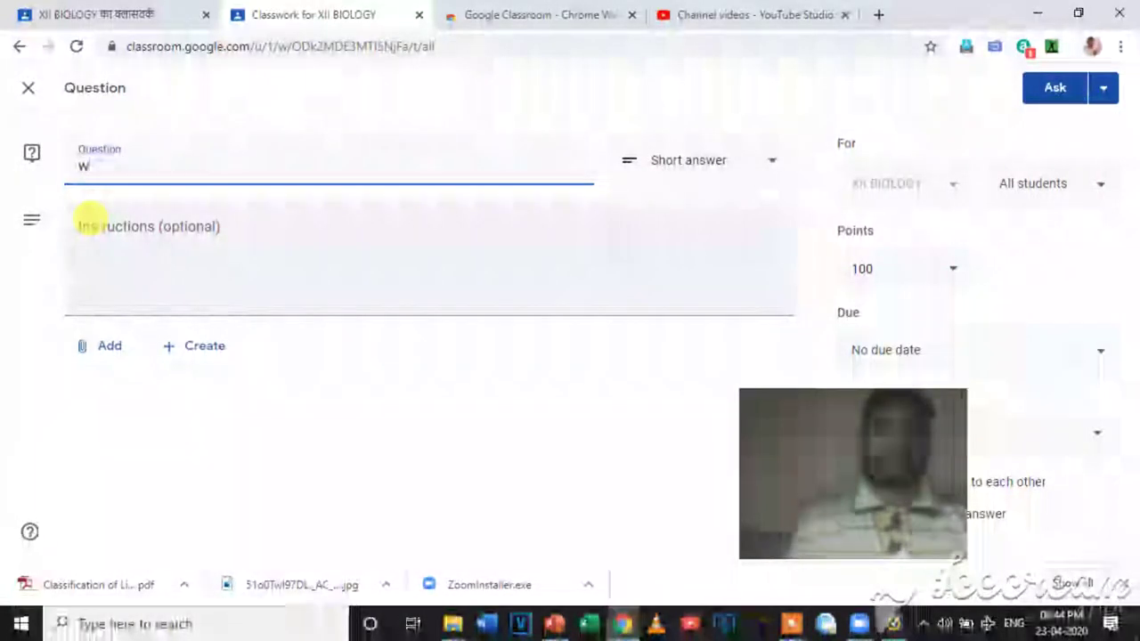
pyautogui.press('BackSpace')
pyautogui.write('de')
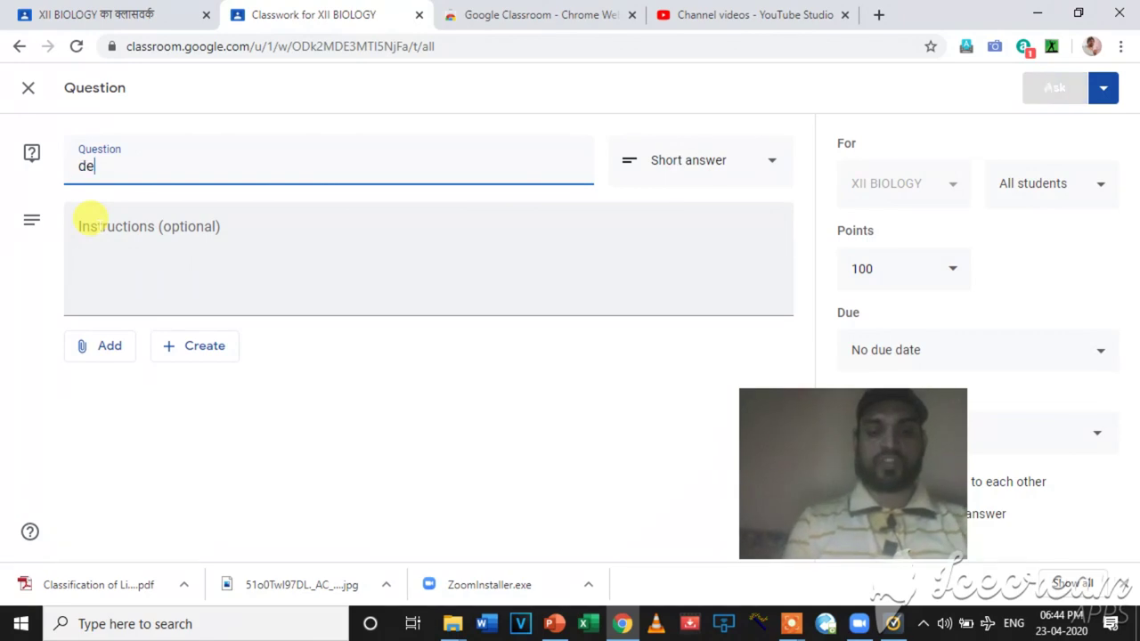
pyautogui.write('fine  cell')
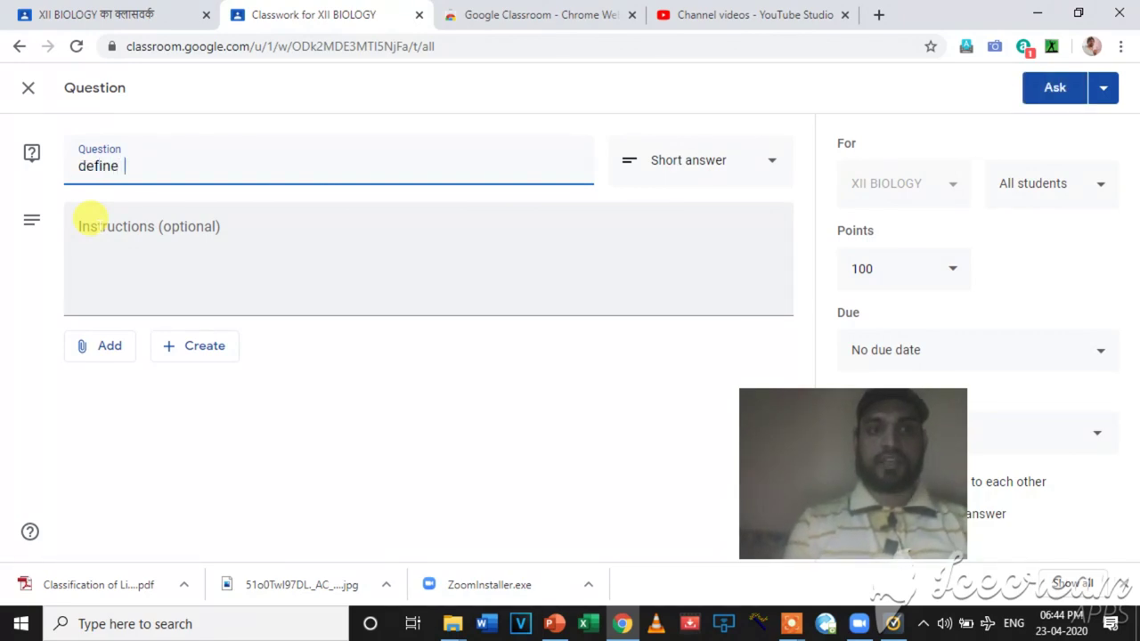
pyautogui.write('.')
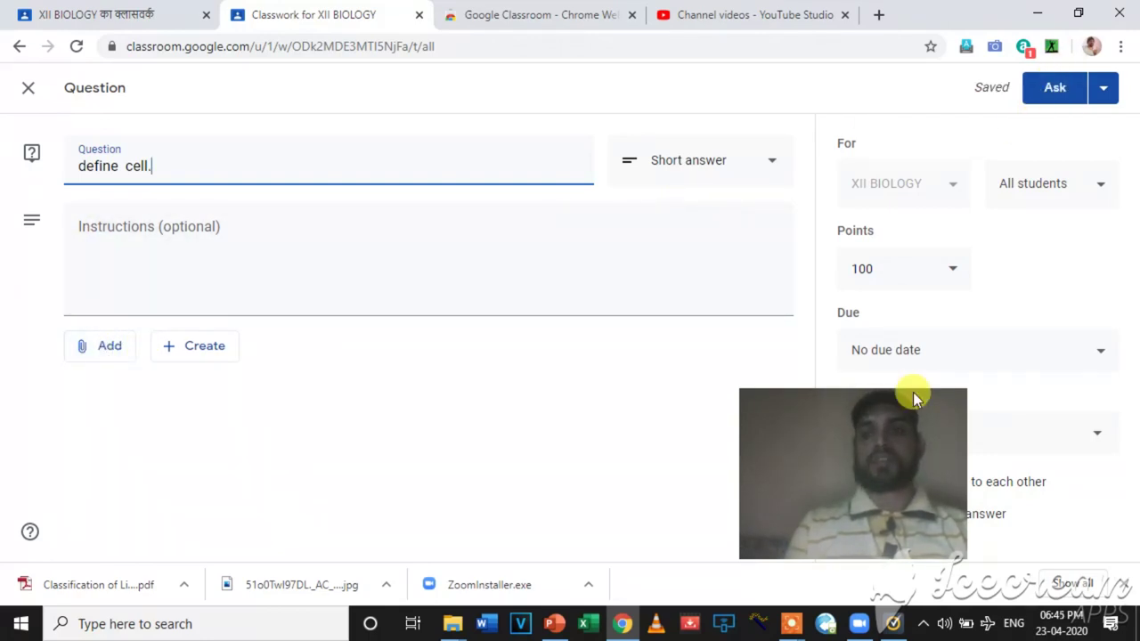
# Step: Set the points for the "define cell." question to 1
pyautogui.moveTo(815, 455); pyautogui.dragTo(239, 428)
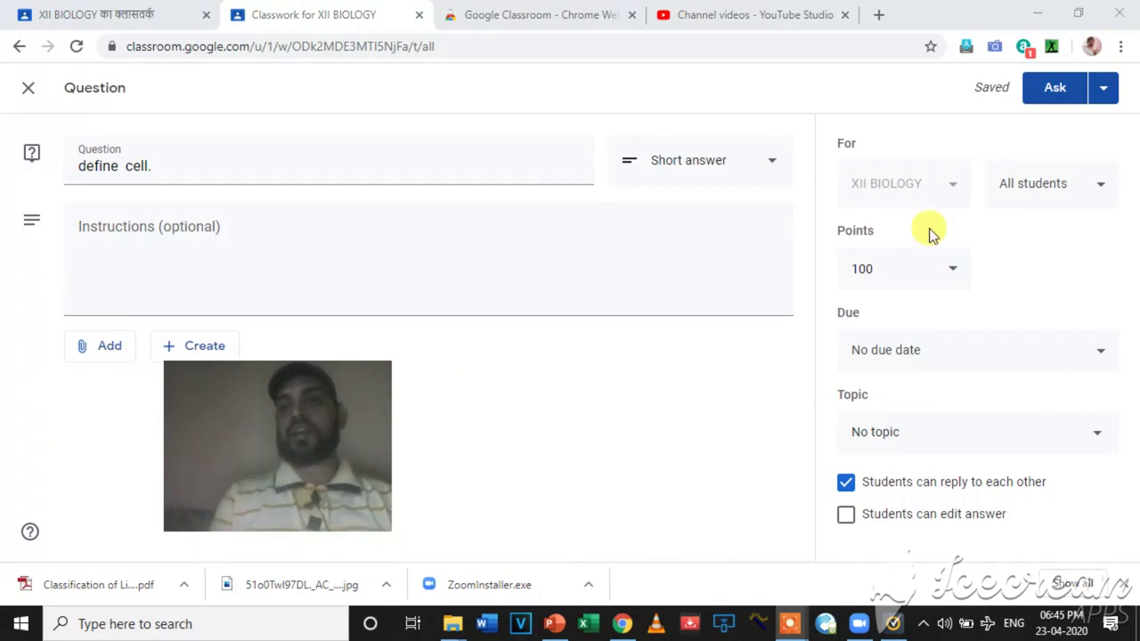
pyautogui.click(949, 280)
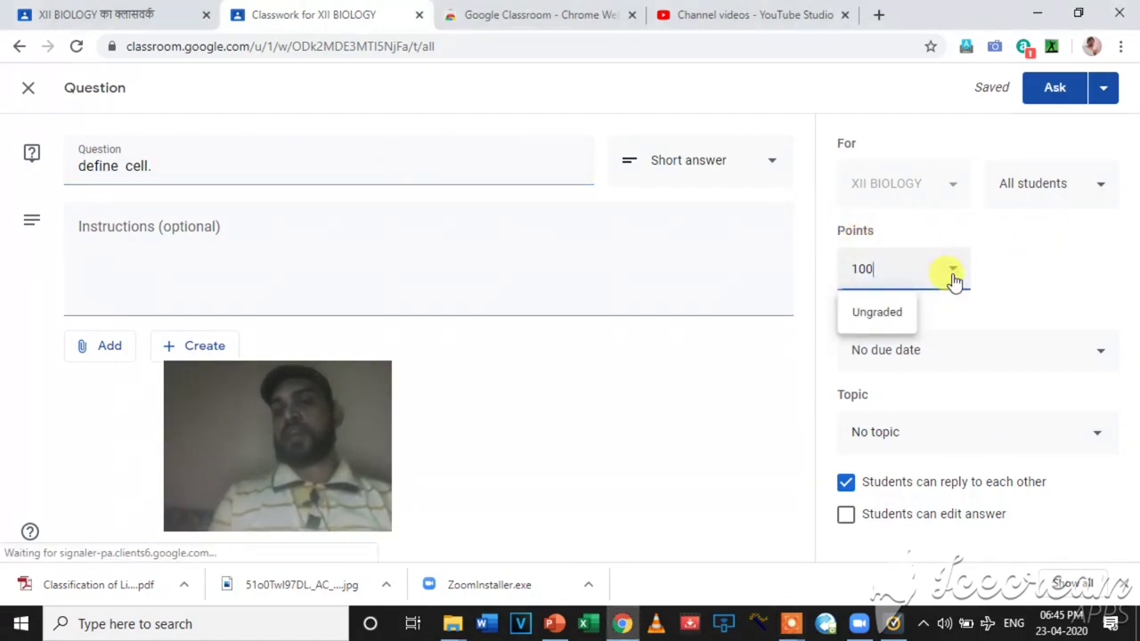
pyautogui.press('BackSpace')
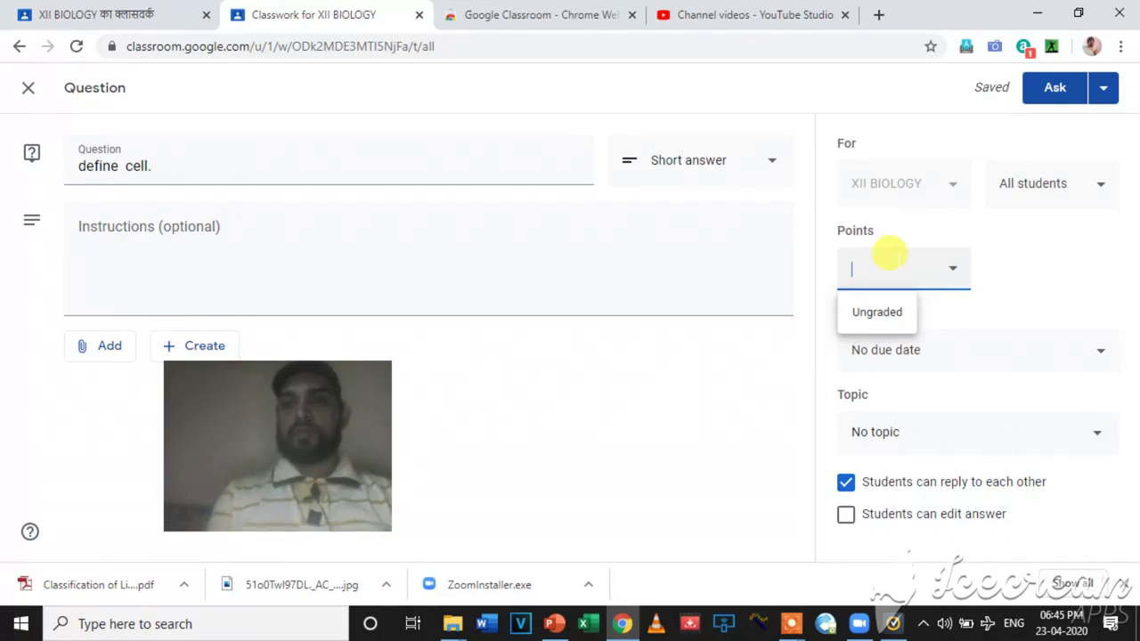
pyautogui.write('10')
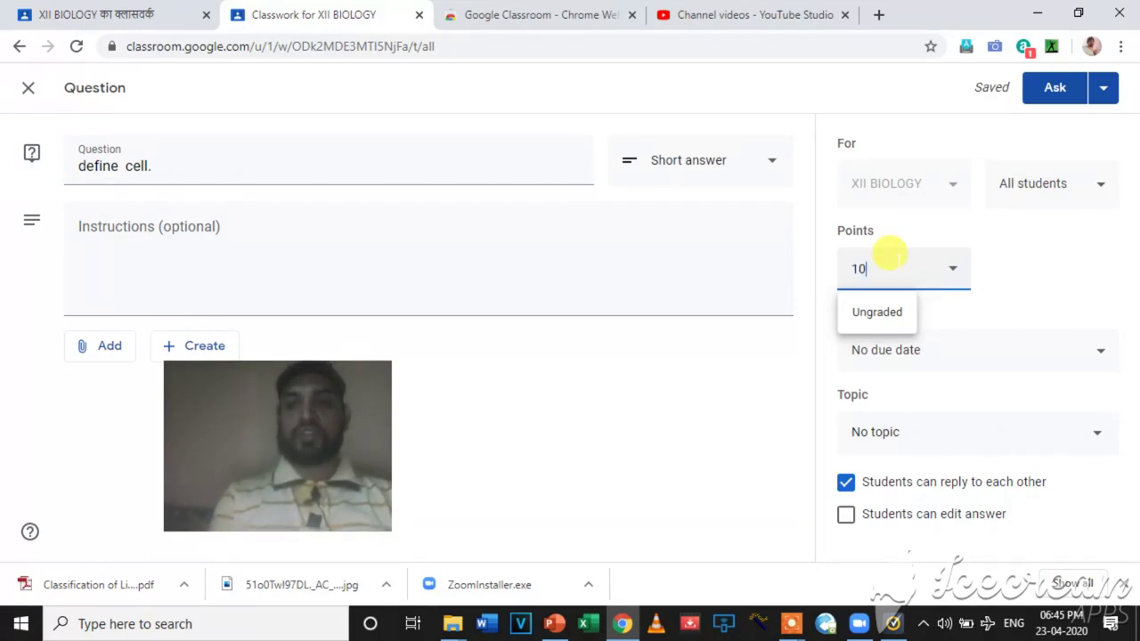
pyautogui.click(796, 394)
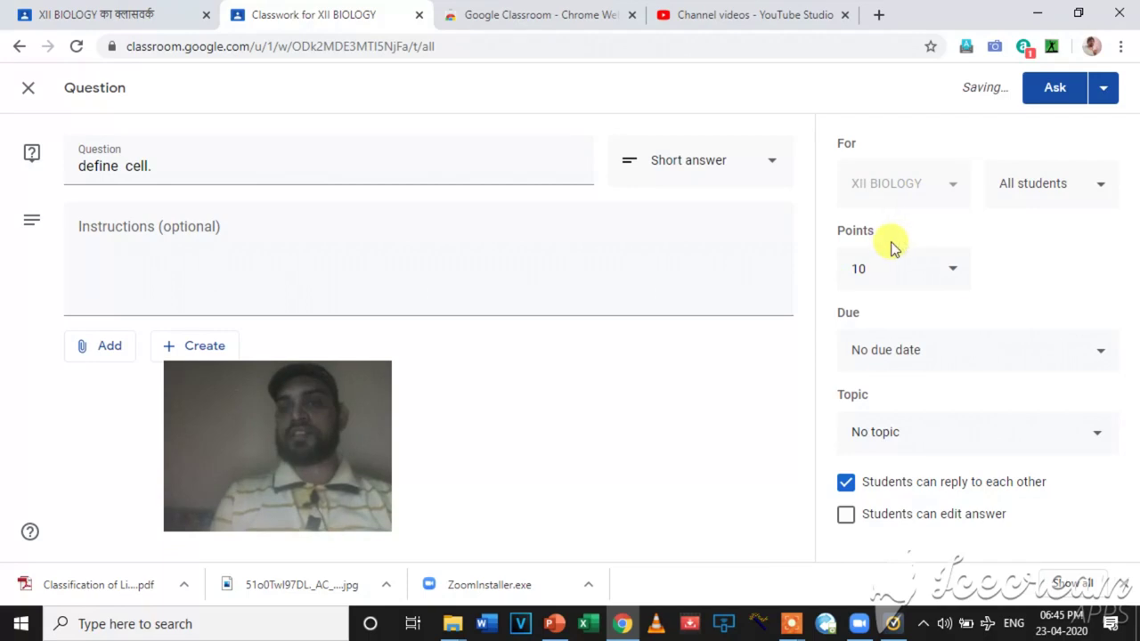
pyautogui.click(862, 267)
pyautogui.press('BackSpace')
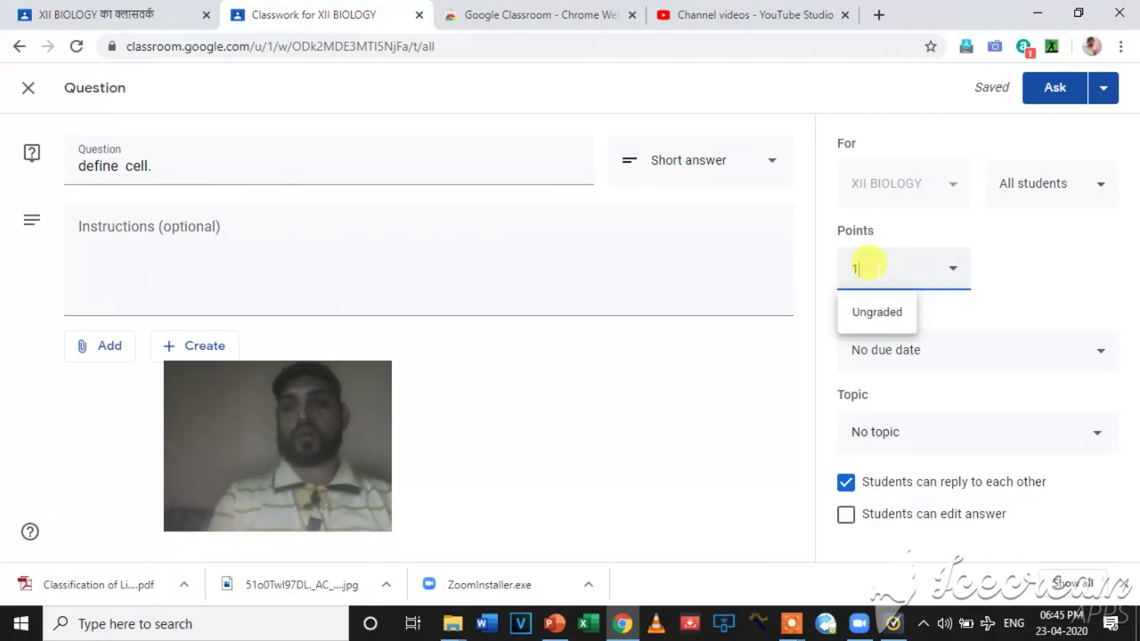
pyautogui.click(732, 433)
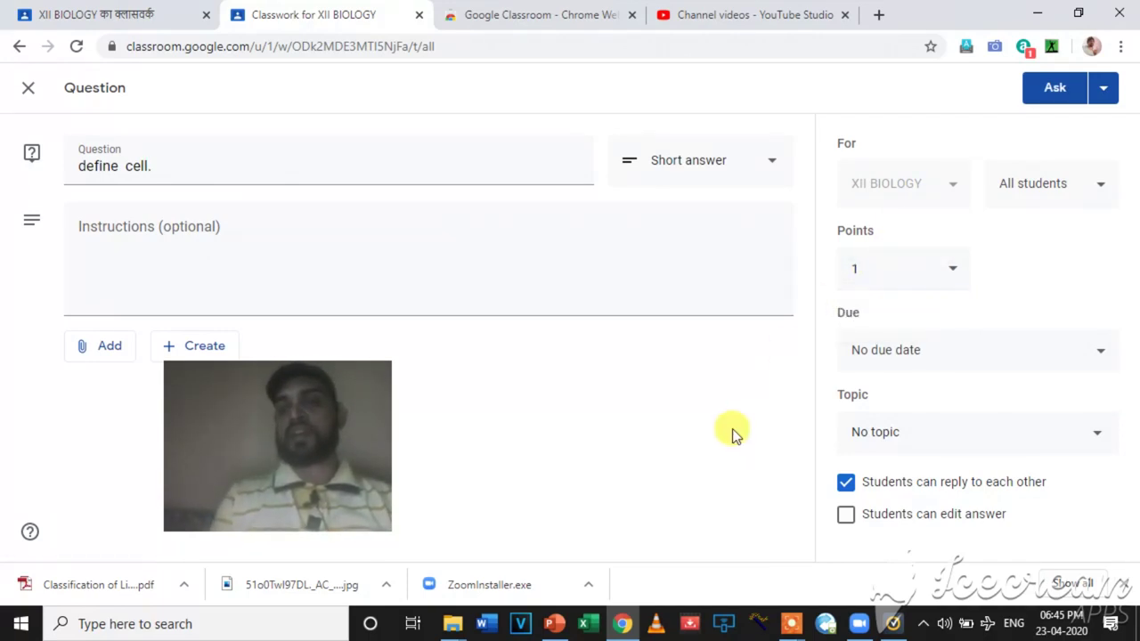
# Step: Set the due date of the "define cell." question to Apr 25, 2020 at 2:00 PM
pyautogui.click(1037, 358)
pyautogui.click(975, 427)
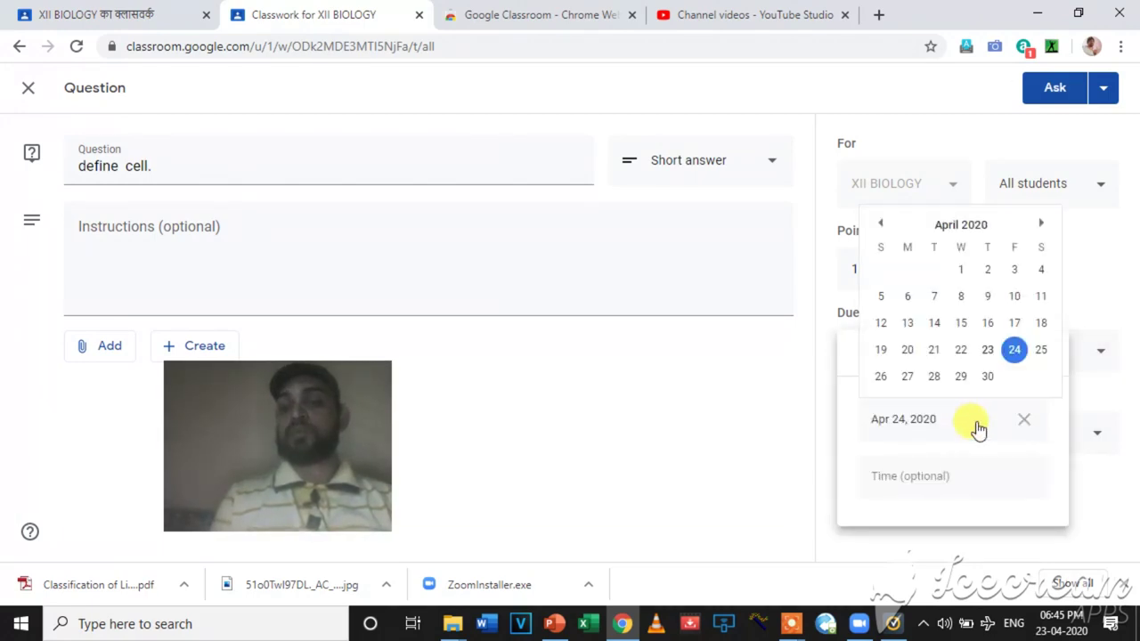
pyautogui.click(1041, 351)
pyautogui.click(913, 486)
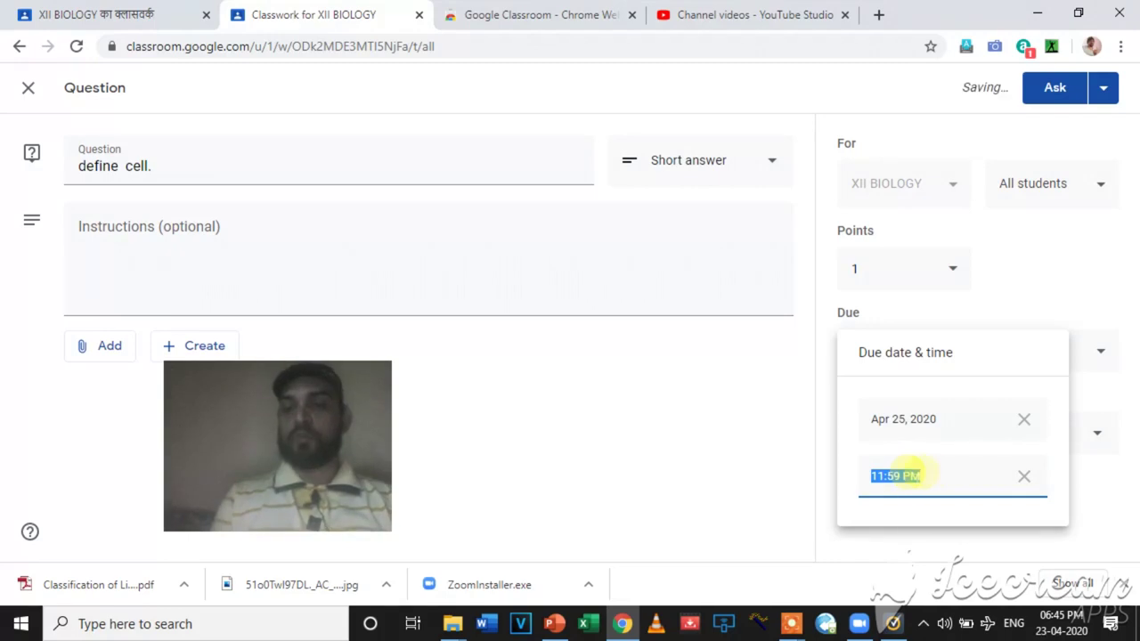
pyautogui.write('wqds')
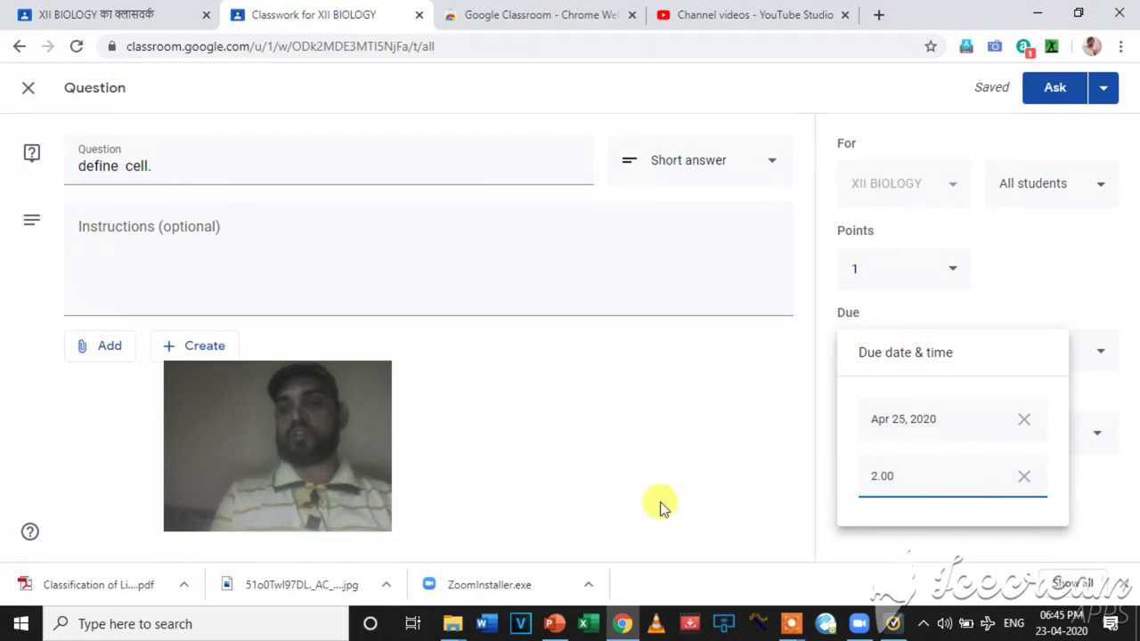
pyautogui.click(961, 557)
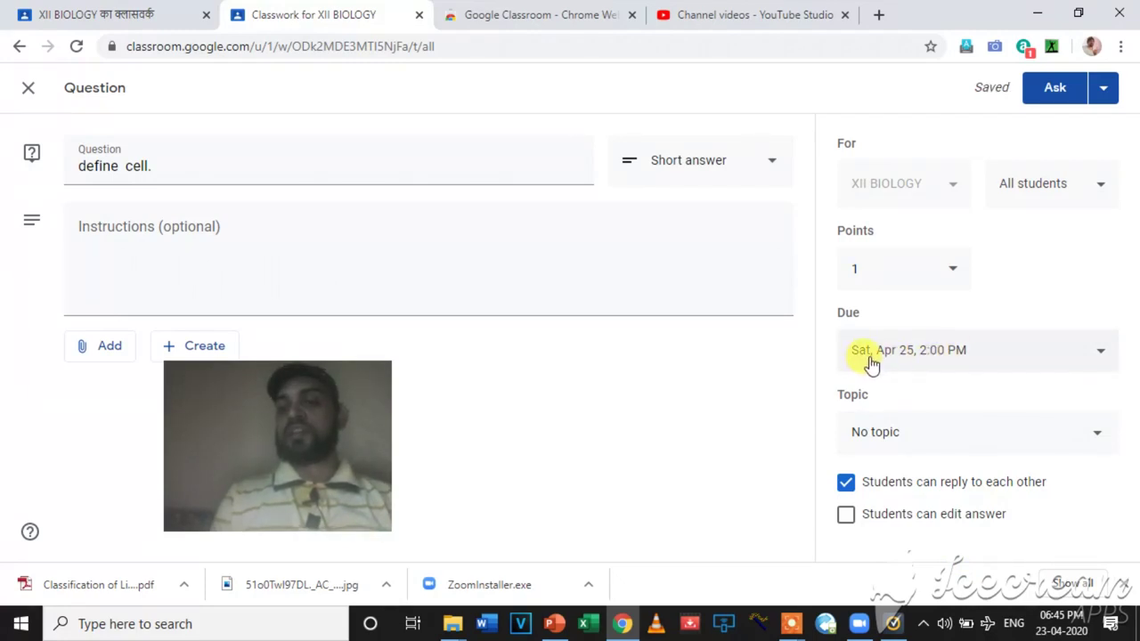
# Step: Post the "define cell." question with no topic and with students' replies to each other turned off
pyautogui.click(1012, 445)
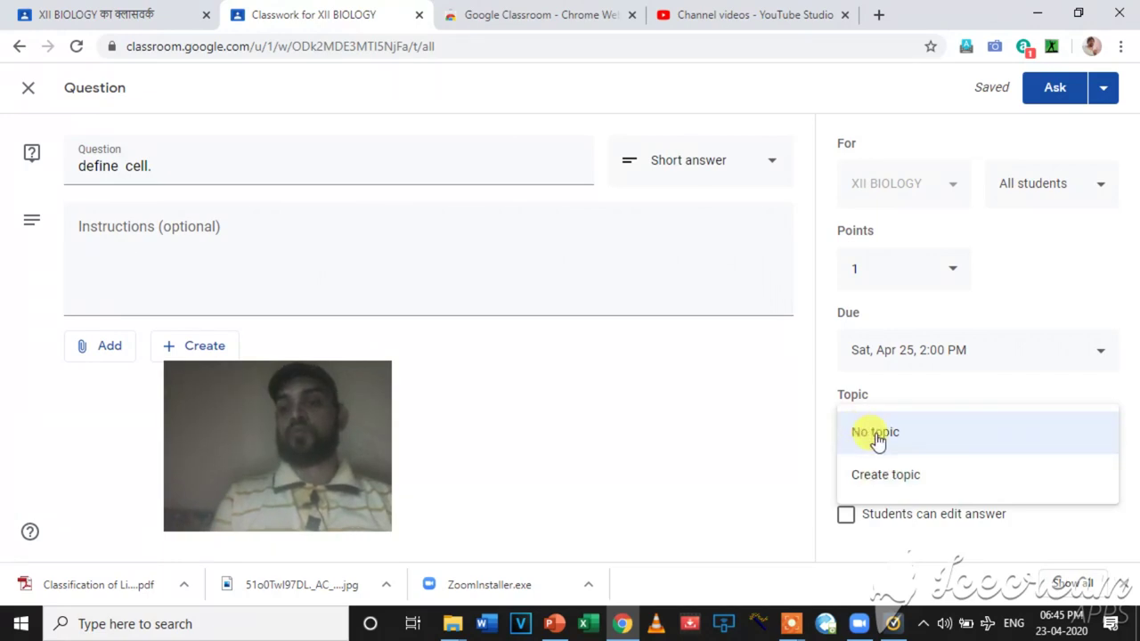
pyautogui.click(939, 440)
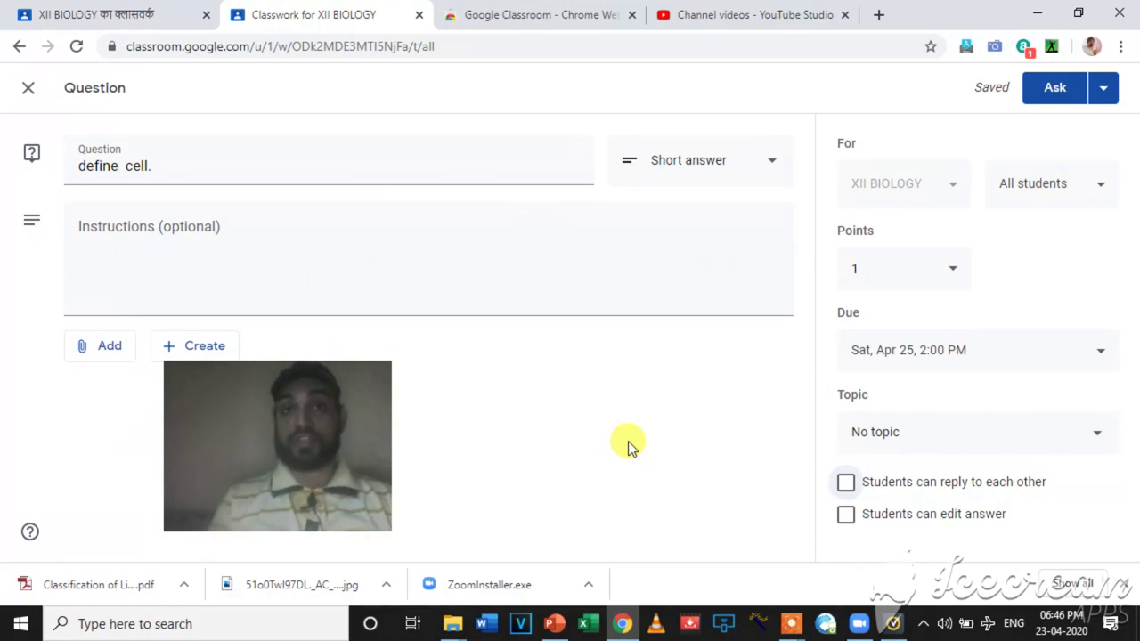
pyautogui.click(1055, 91)
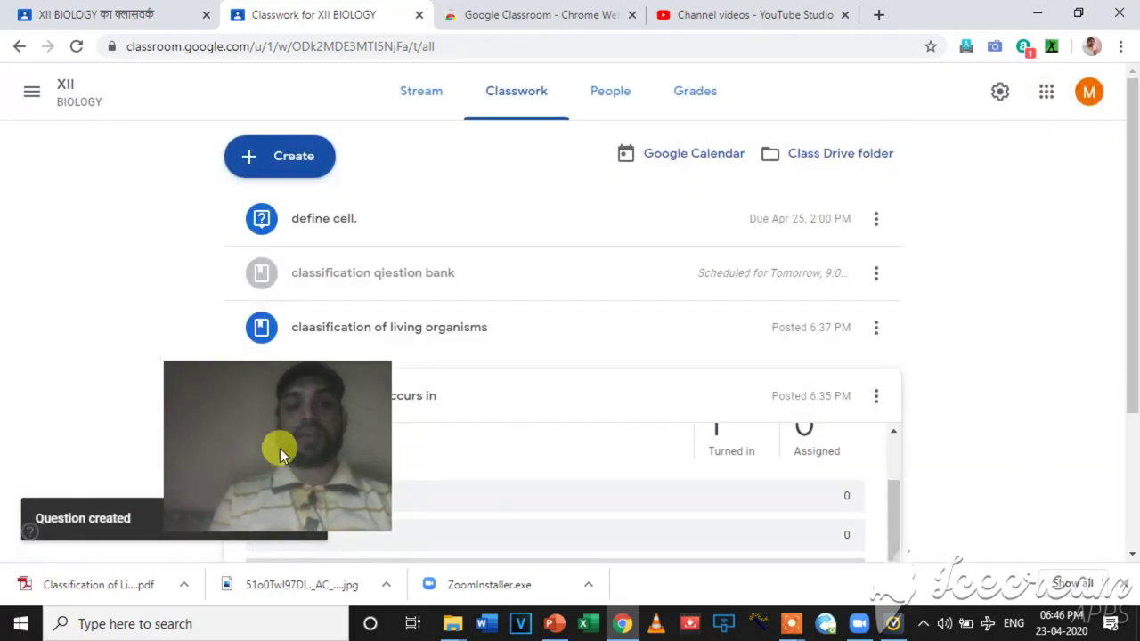
# Step: Reload the student's XII Biology stream and look for the new "define cell." question
pyautogui.moveTo(289, 447); pyautogui.dragTo(937, 326)
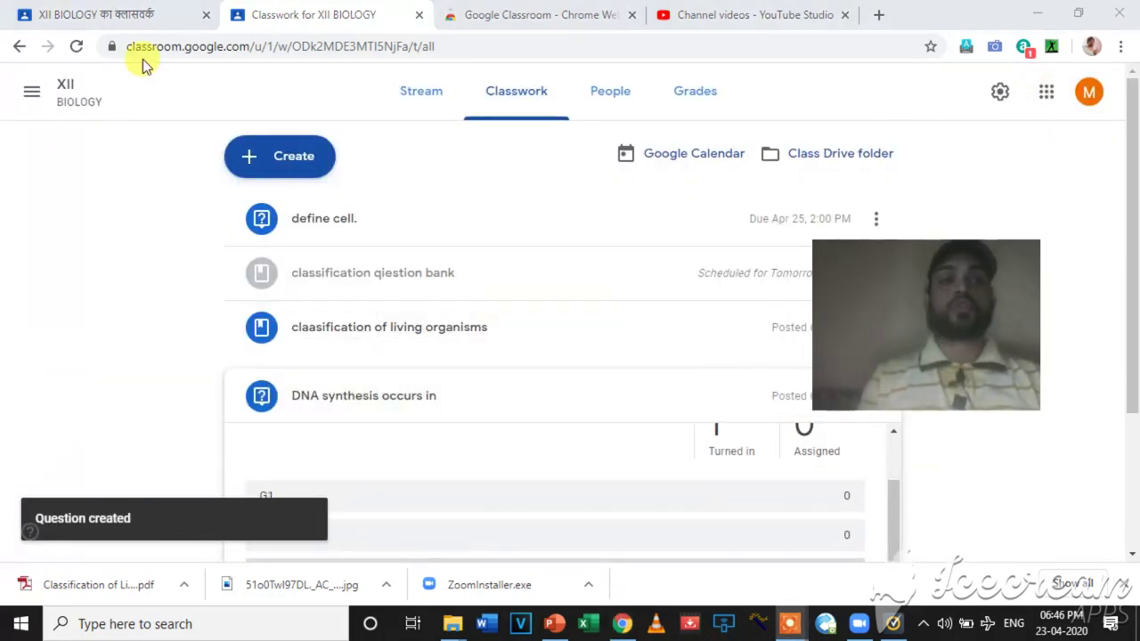
pyautogui.click(73, 11)
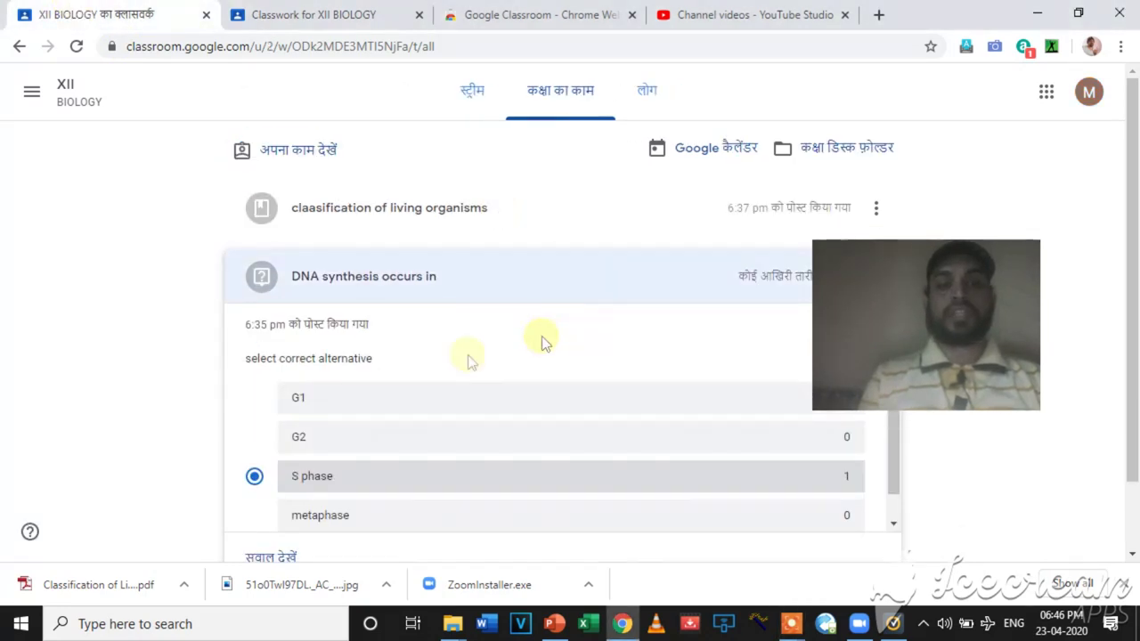
pyautogui.click(472, 100)
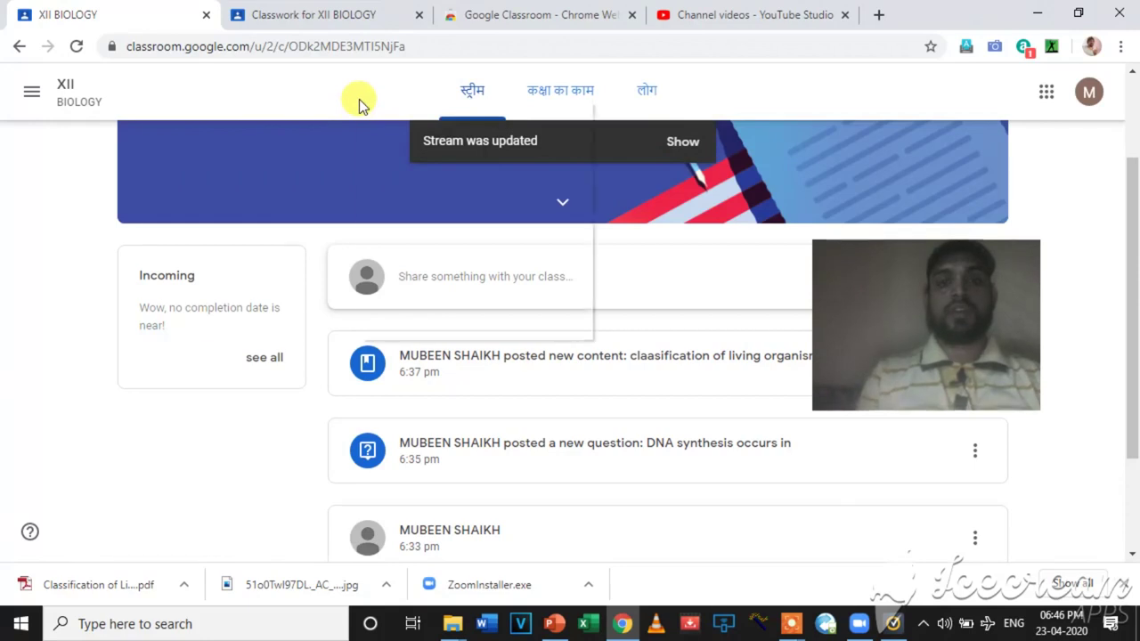
pyautogui.rightClick(359, 99)
pyautogui.click(400, 155)
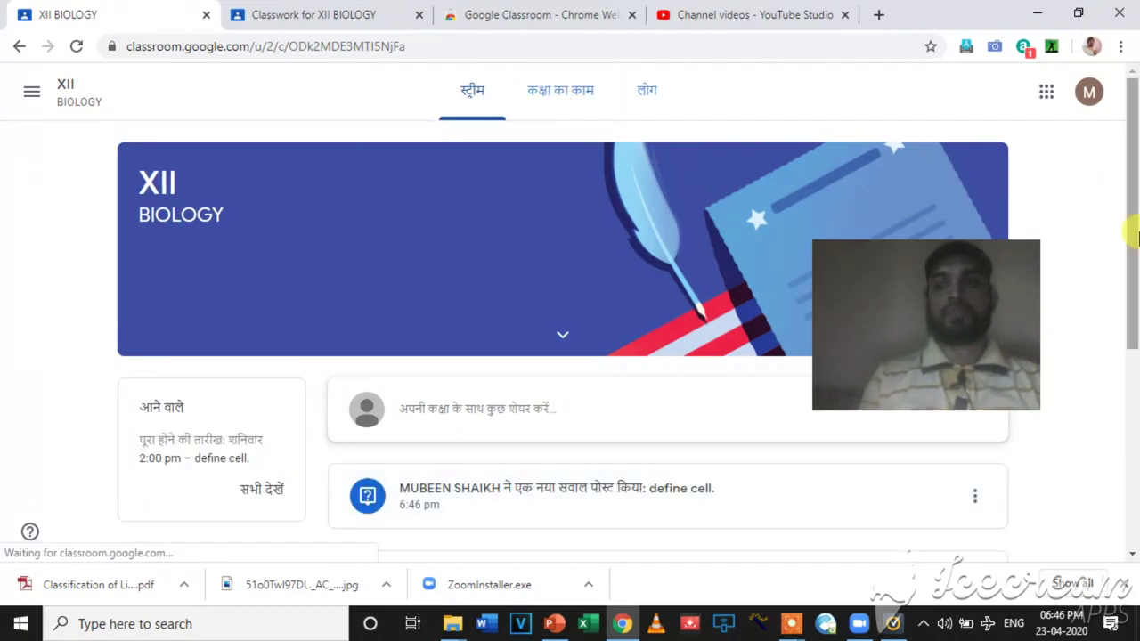
pyautogui.moveTo(1129, 229); pyautogui.dragTo(1135, 303)
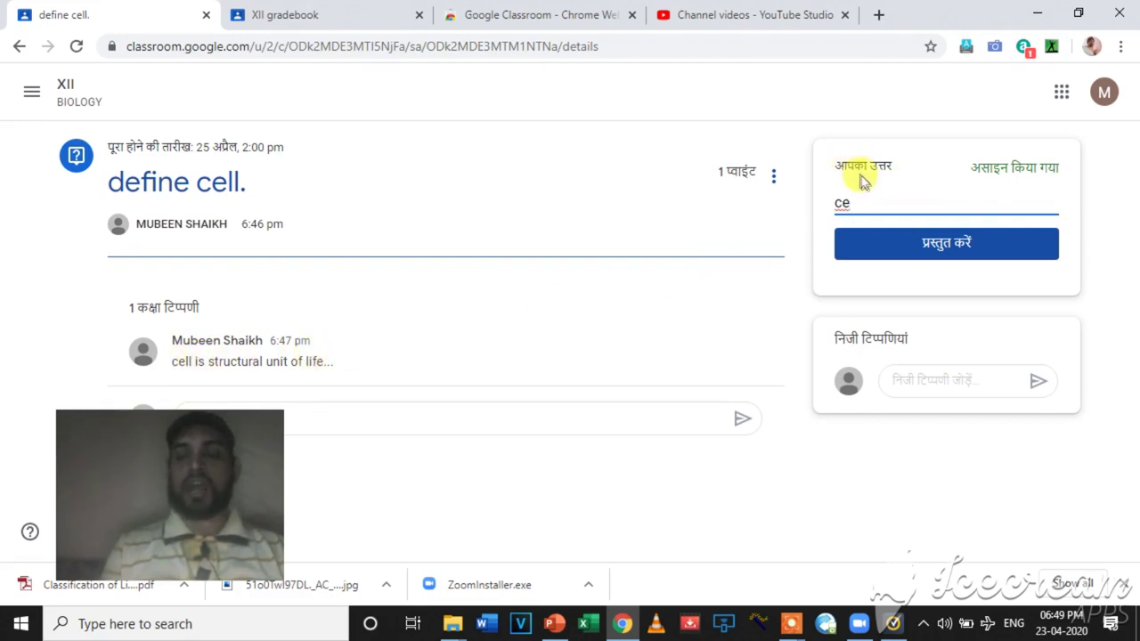
# Step: As the student, submit "cell is structural unit of life" as the answer to "define cell."
pyautogui.write('ll is structural unit of life')
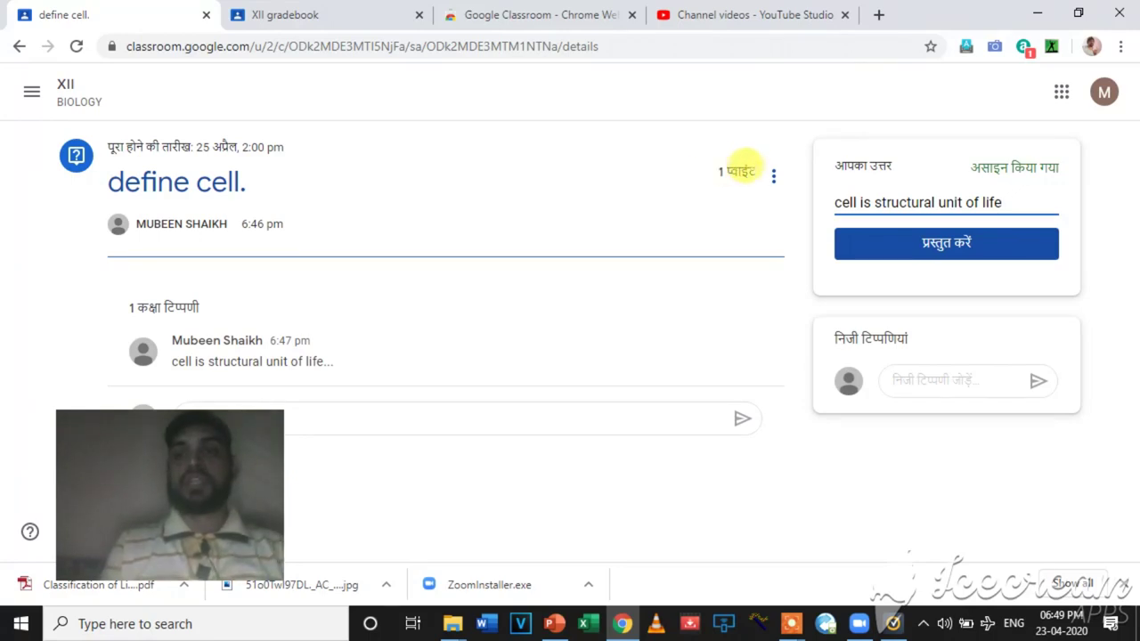
pyautogui.click(945, 245)
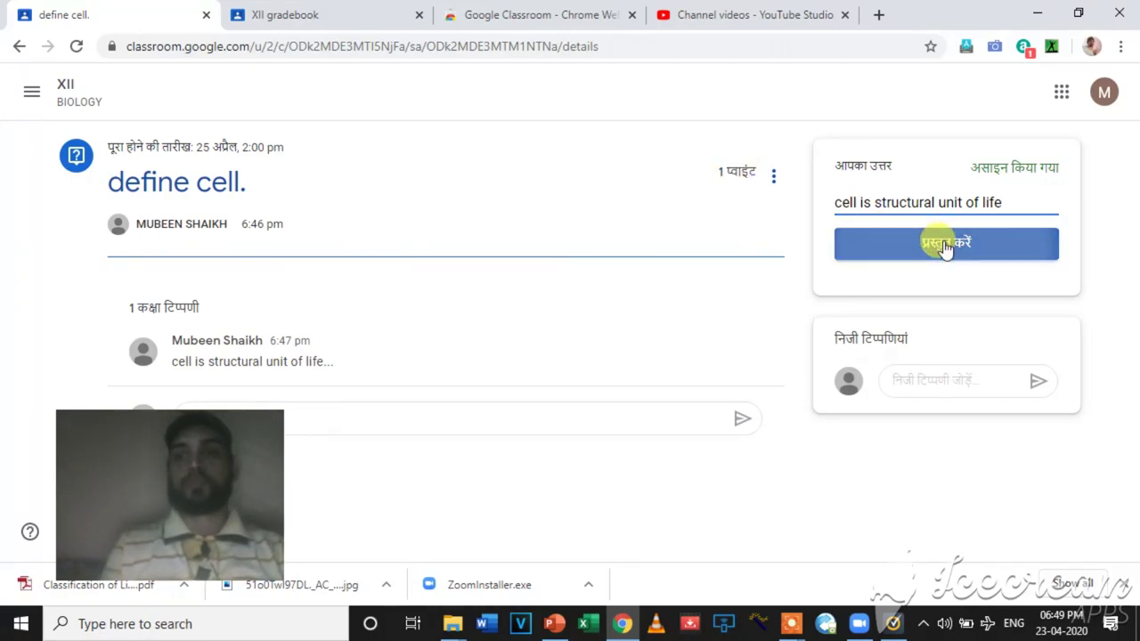
pyautogui.click(660, 358)
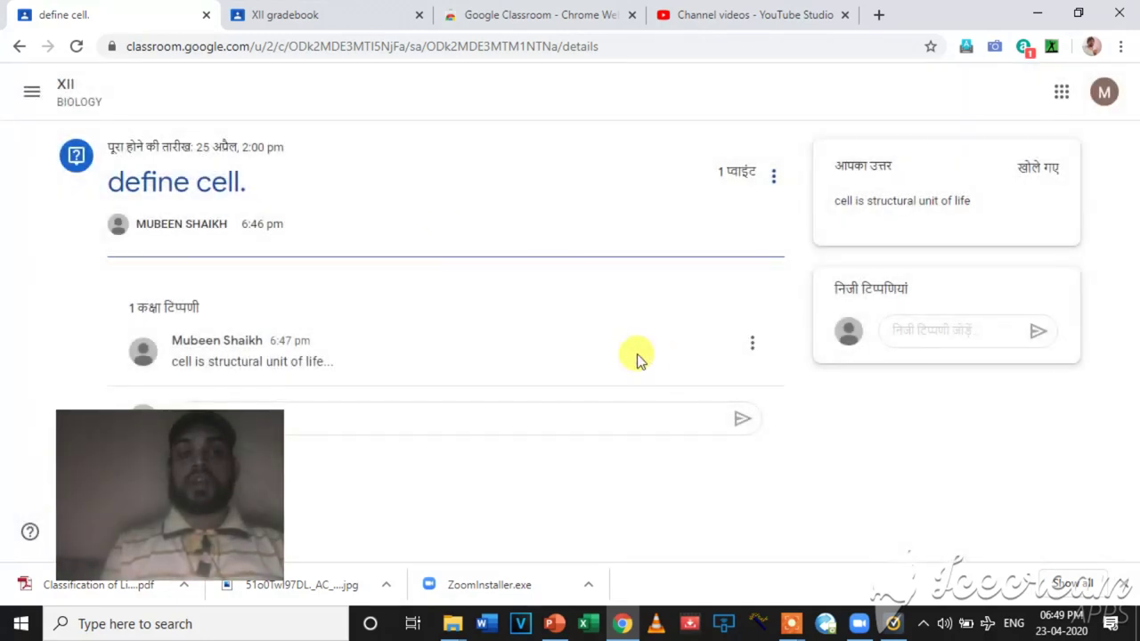
# Step: Refresh the teacher's gradebook and enter a grade of 1 out of 1 for the student's "define cell." answer
pyautogui.click(292, 13)
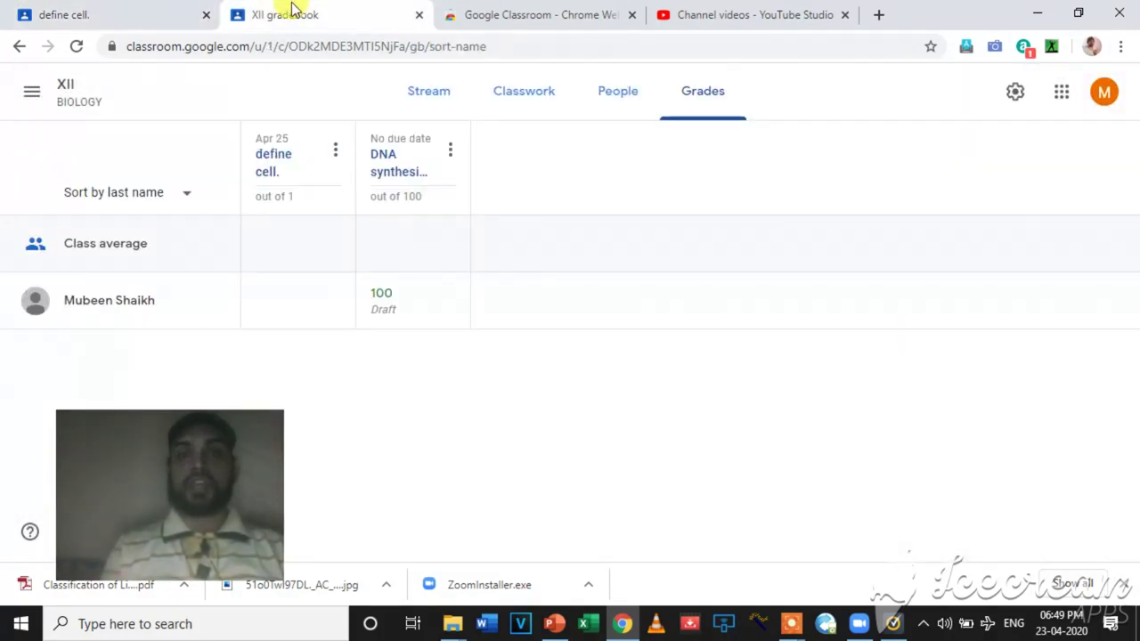
pyautogui.rightClick(232, 86)
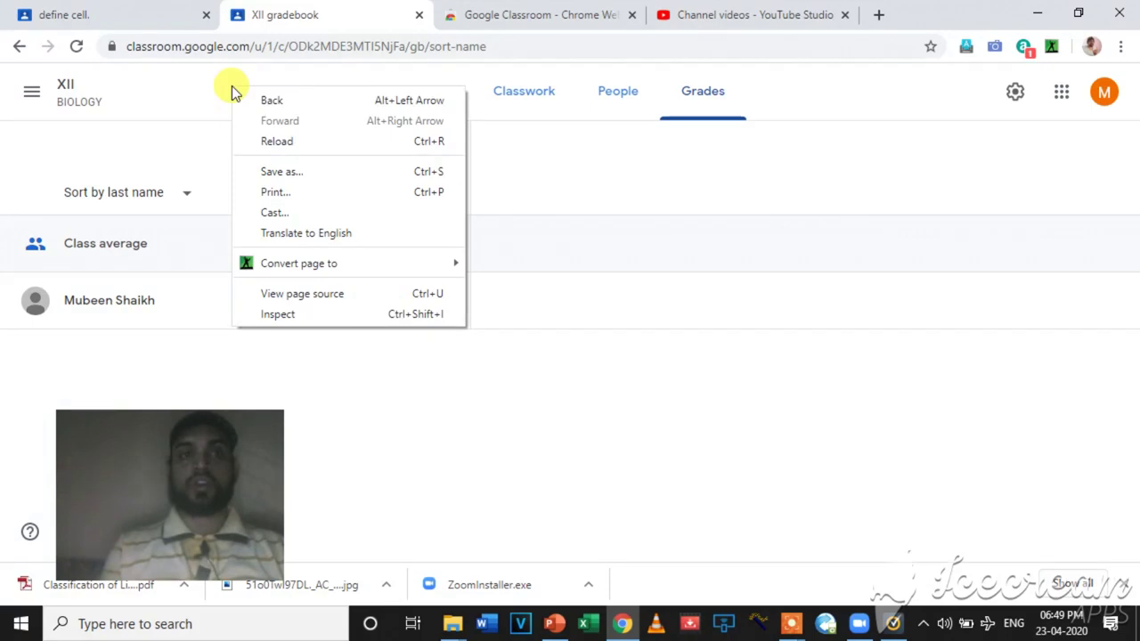
pyautogui.click(280, 142)
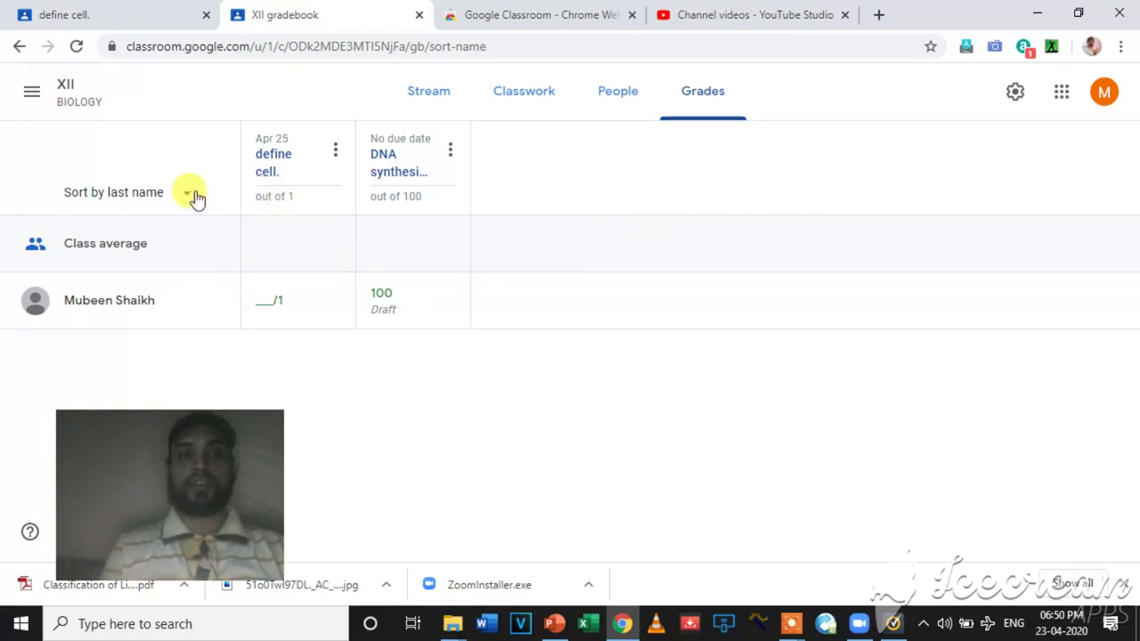
pyautogui.click(259, 293)
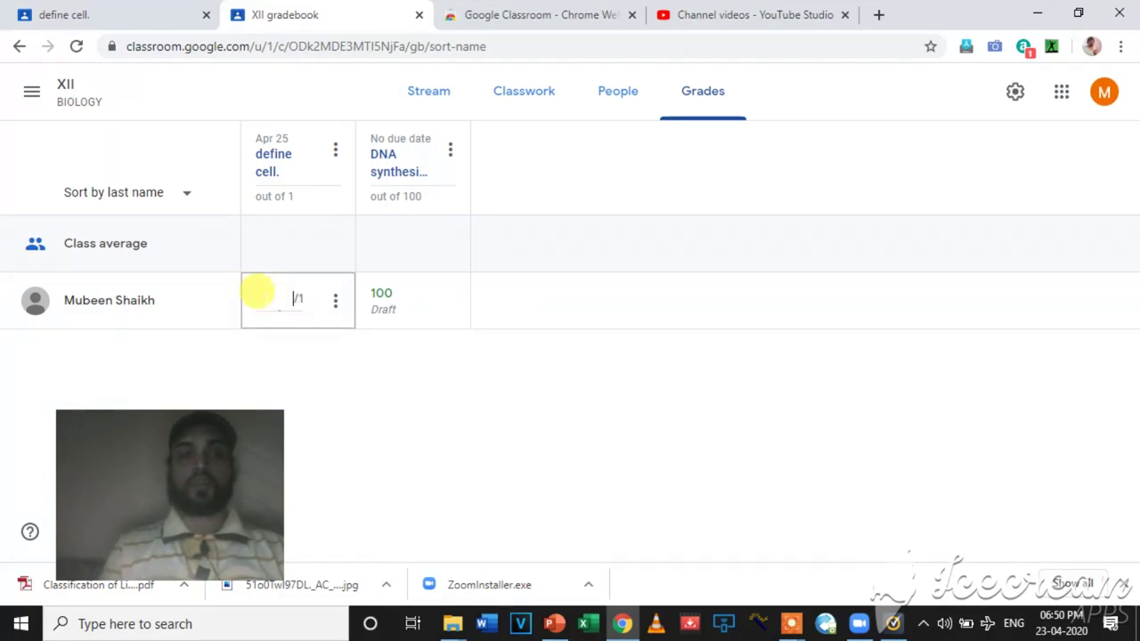
pyautogui.write('1')
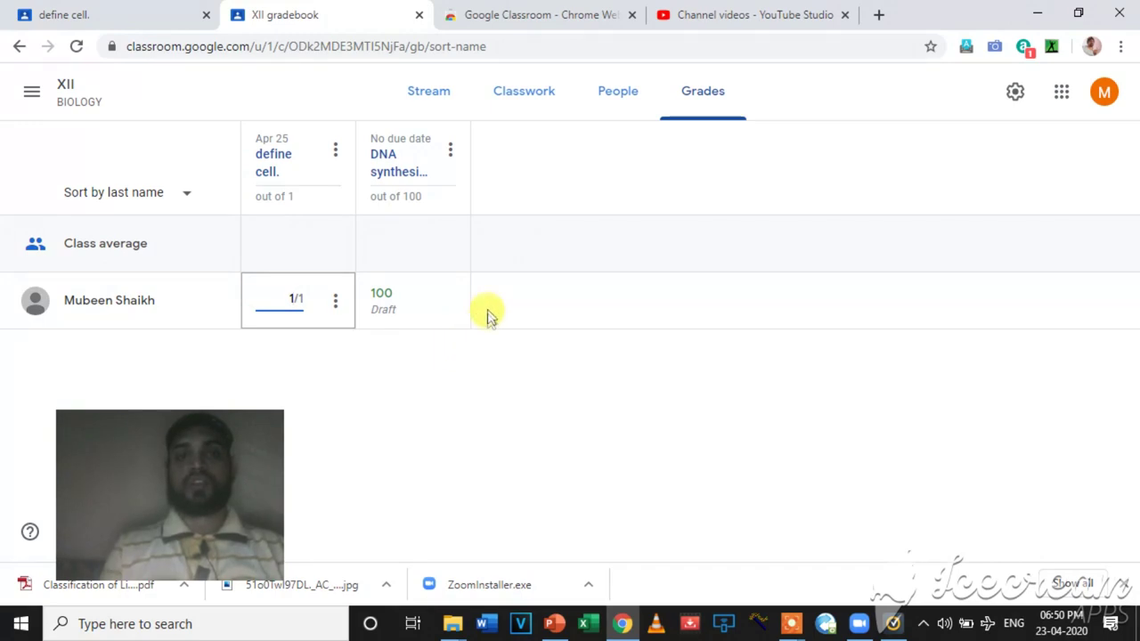
pyautogui.click(474, 377)
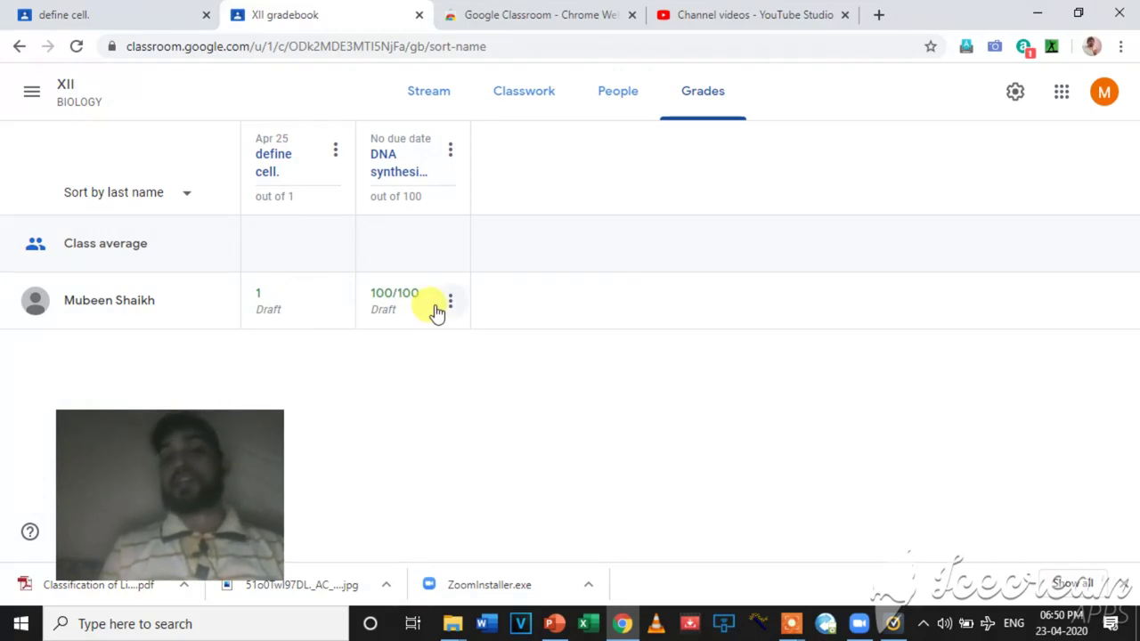
# Step: Look through the class's people list, gradebook and classwork page as the teacher
pyautogui.click(629, 103)
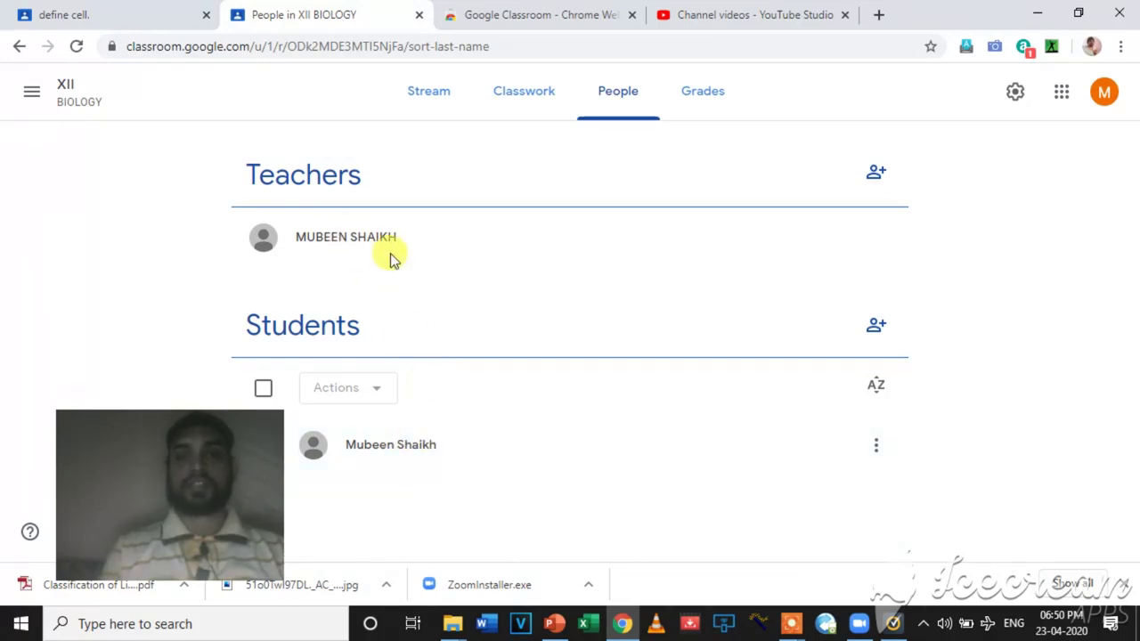
pyautogui.click(715, 98)
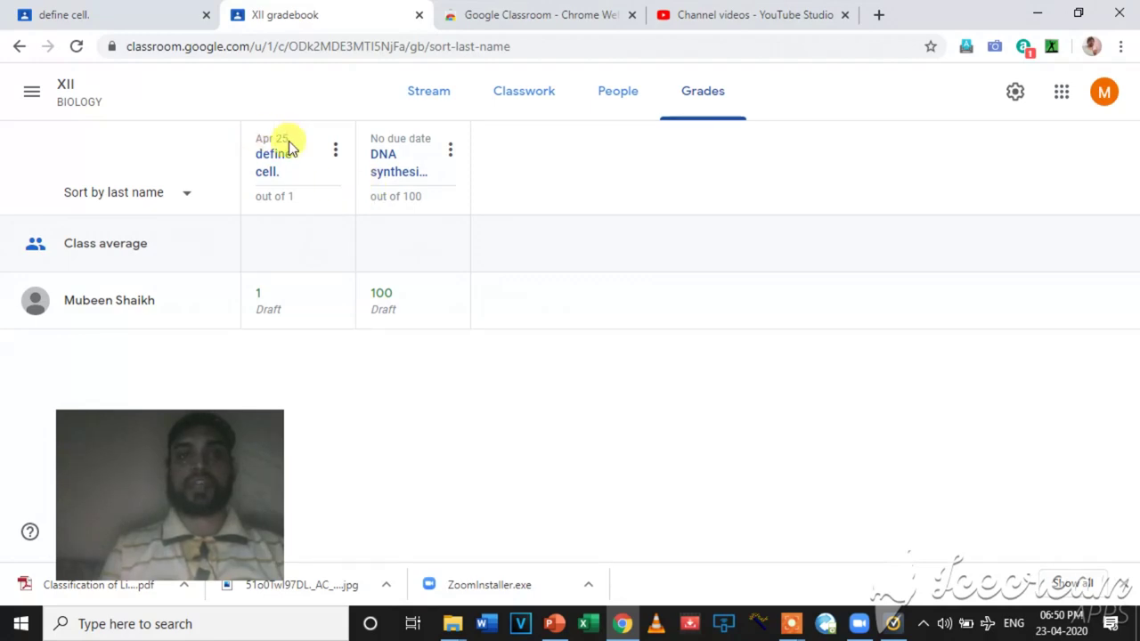
pyautogui.click(532, 103)
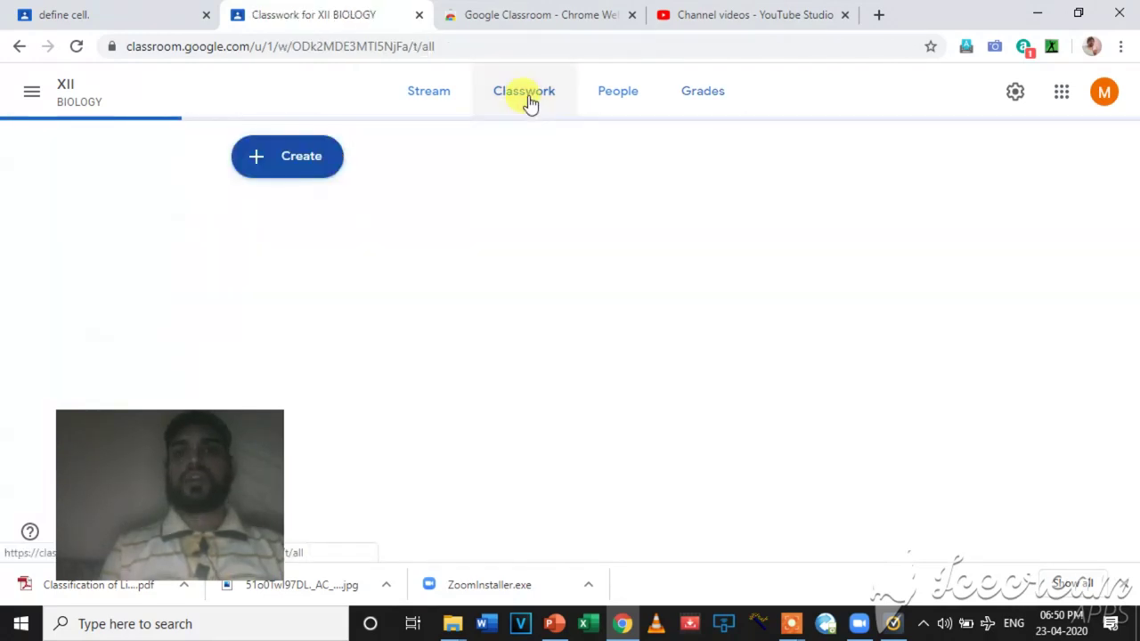
# Step: Reload the student's view of the answered "define cell." question to check its grading status
pyautogui.click(131, 12)
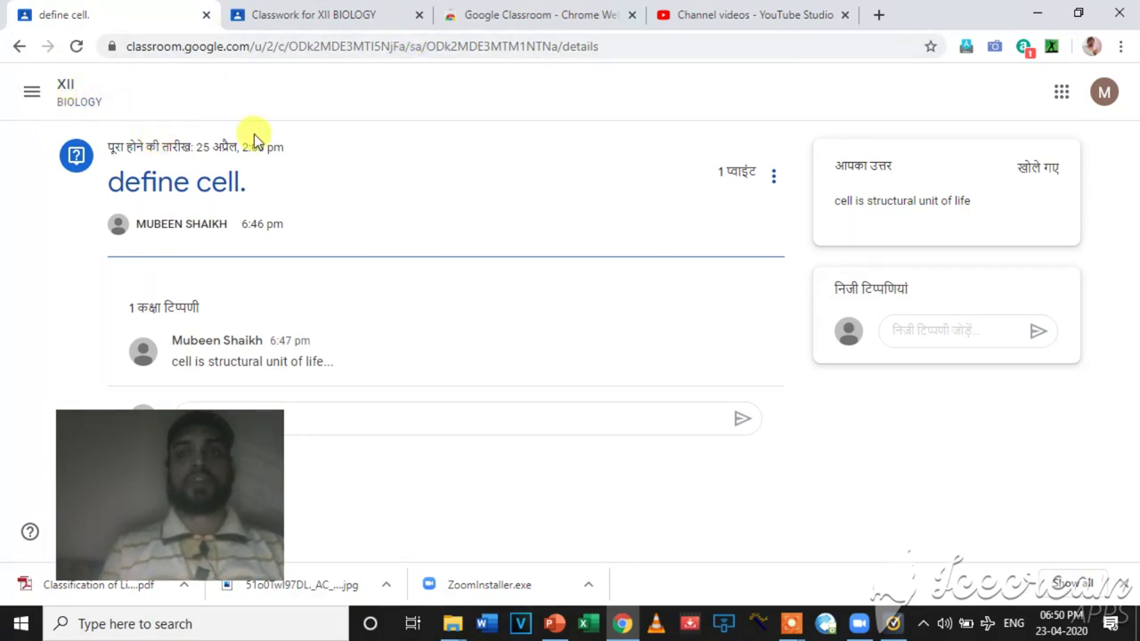
pyautogui.click(18, 48)
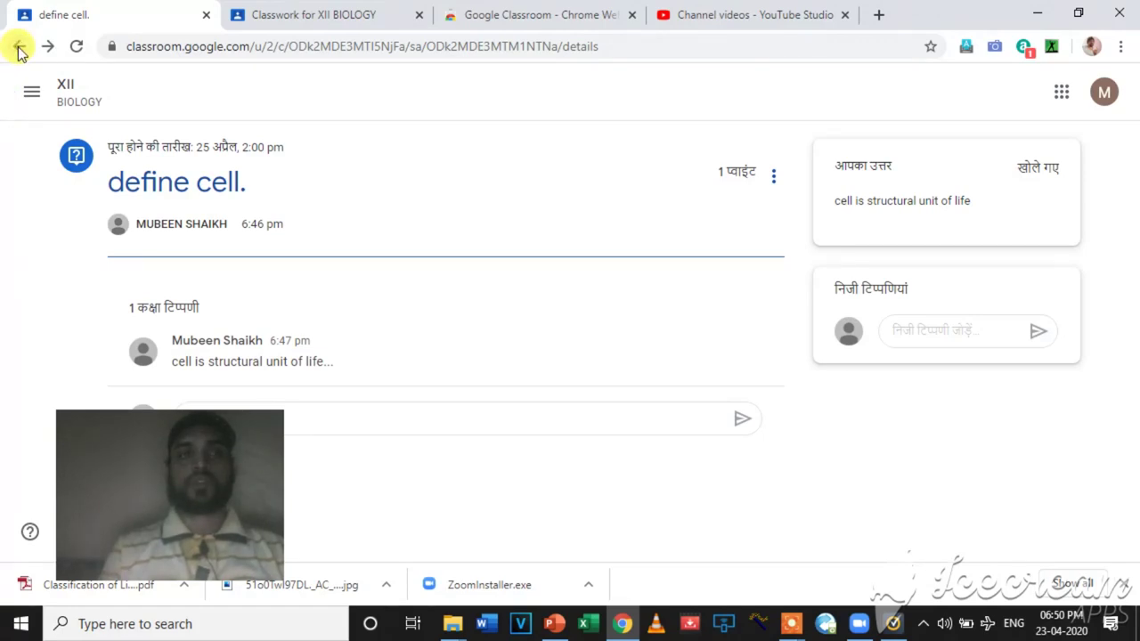
pyautogui.rightClick(372, 72)
pyautogui.click(414, 128)
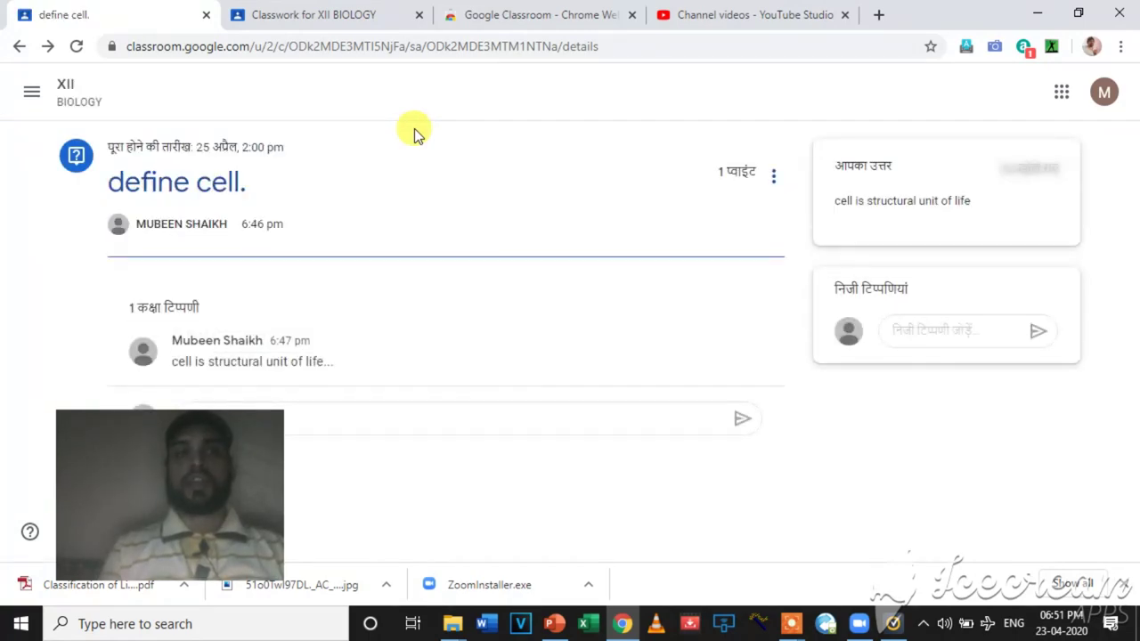
# Step: Open the "claasification of living organisms" material from the student's class stream
pyautogui.click(20, 48)
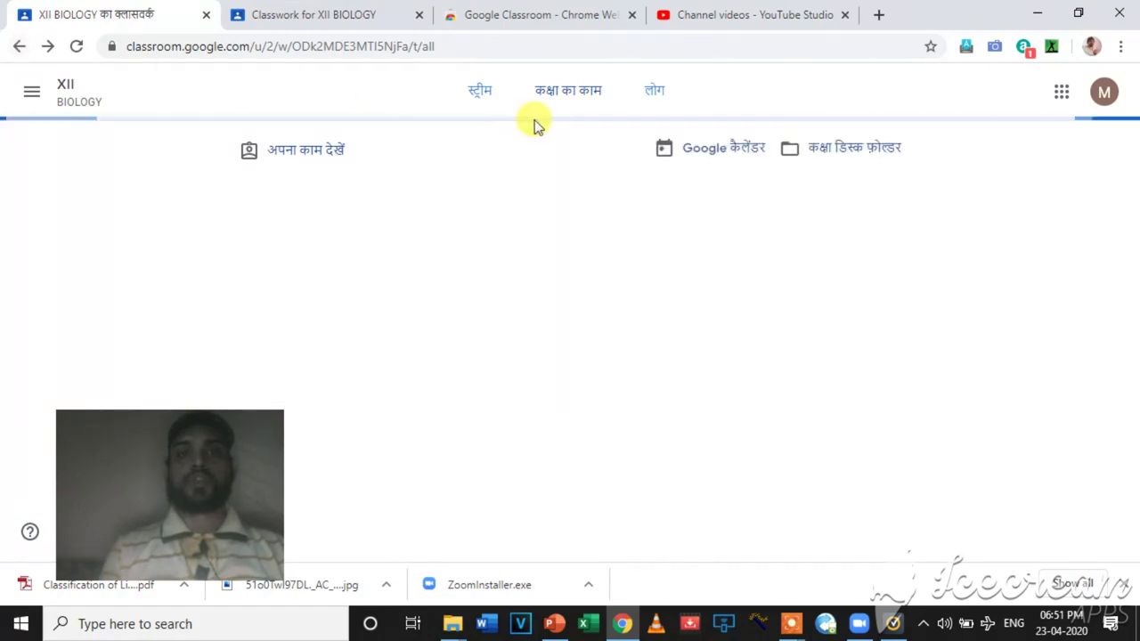
pyautogui.click(482, 92)
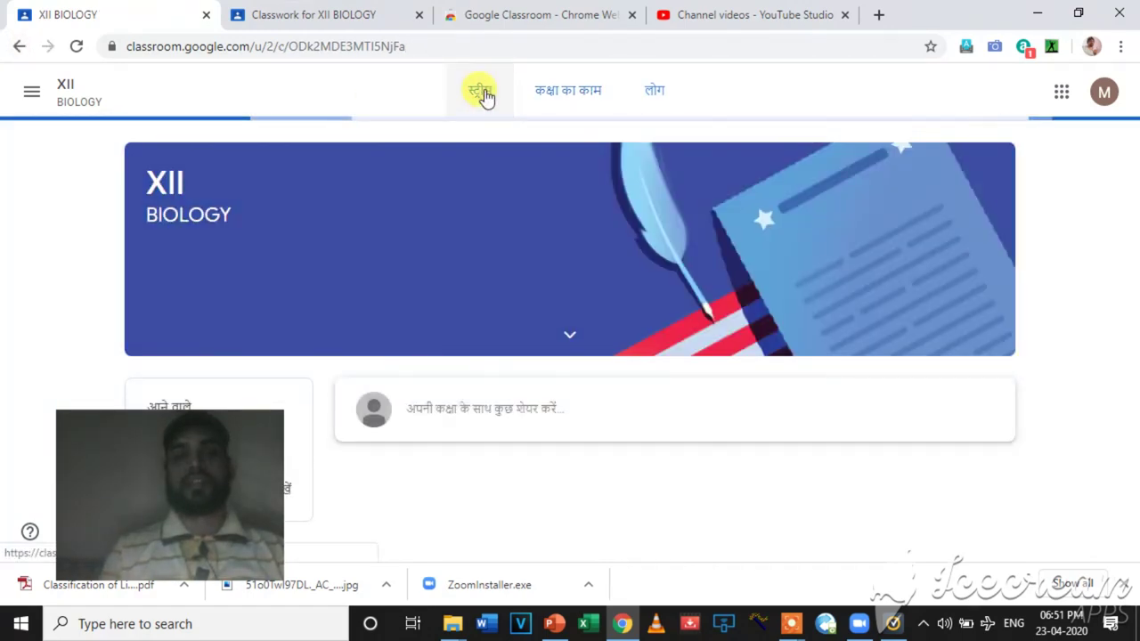
pyautogui.moveTo(1135, 165); pyautogui.dragTo(1128, 285)
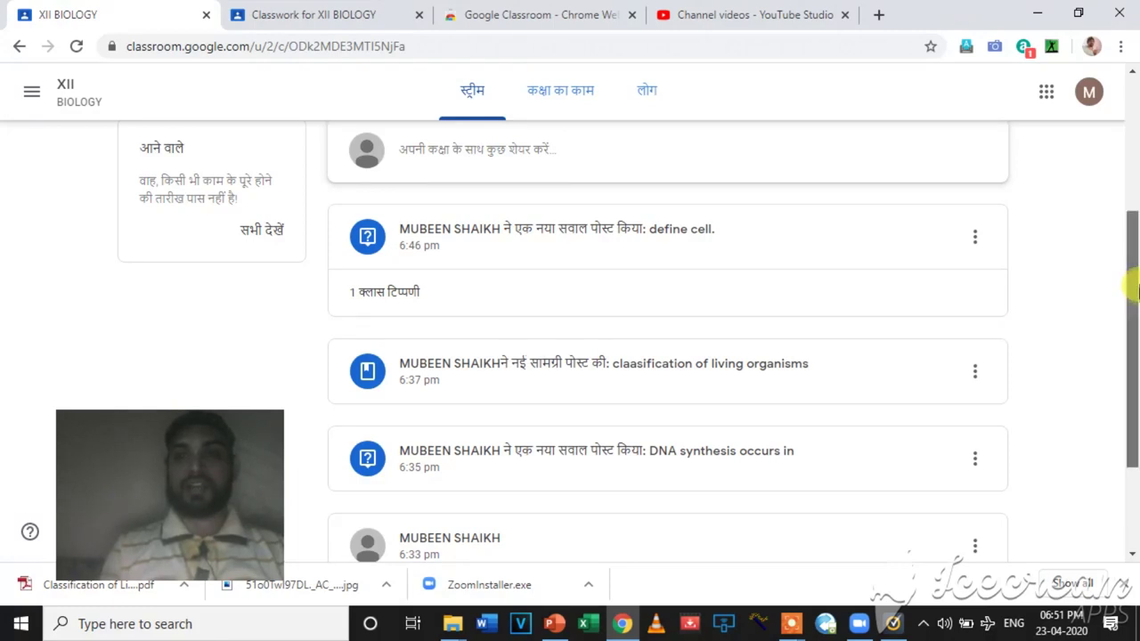
pyautogui.scroll(-1, 1133, 303)
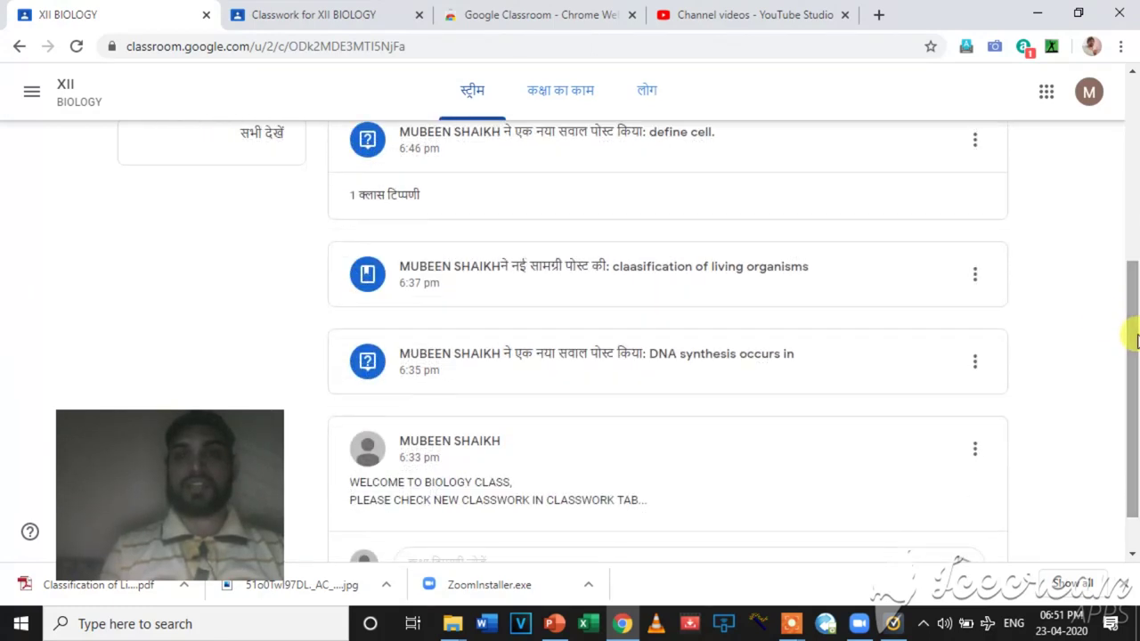
pyautogui.click(475, 272)
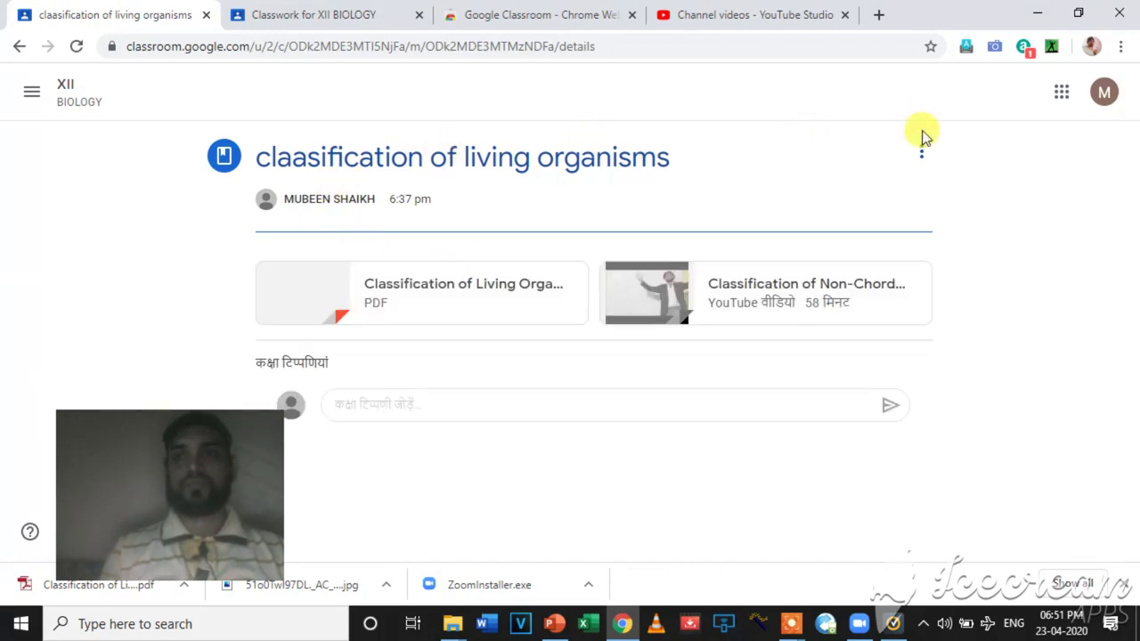
# Step: View the attached Classification of Living Organisms.pdf and its available options, and return to the material
pyautogui.click(392, 290)
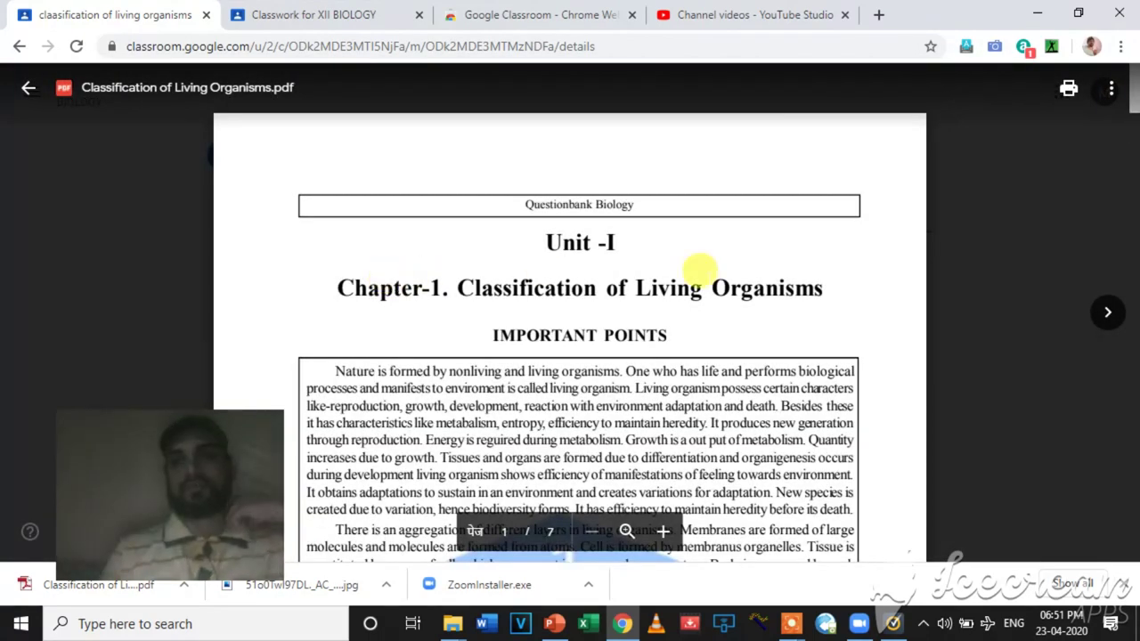
pyautogui.moveTo(1134, 100); pyautogui.dragTo(1122, 25)
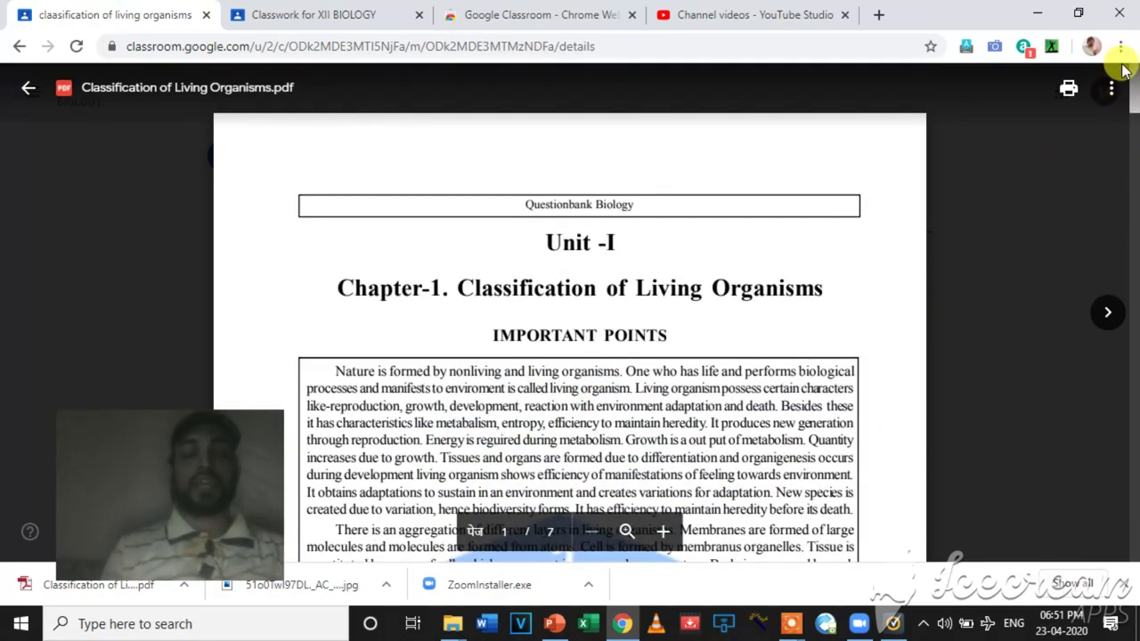
pyautogui.click(1111, 88)
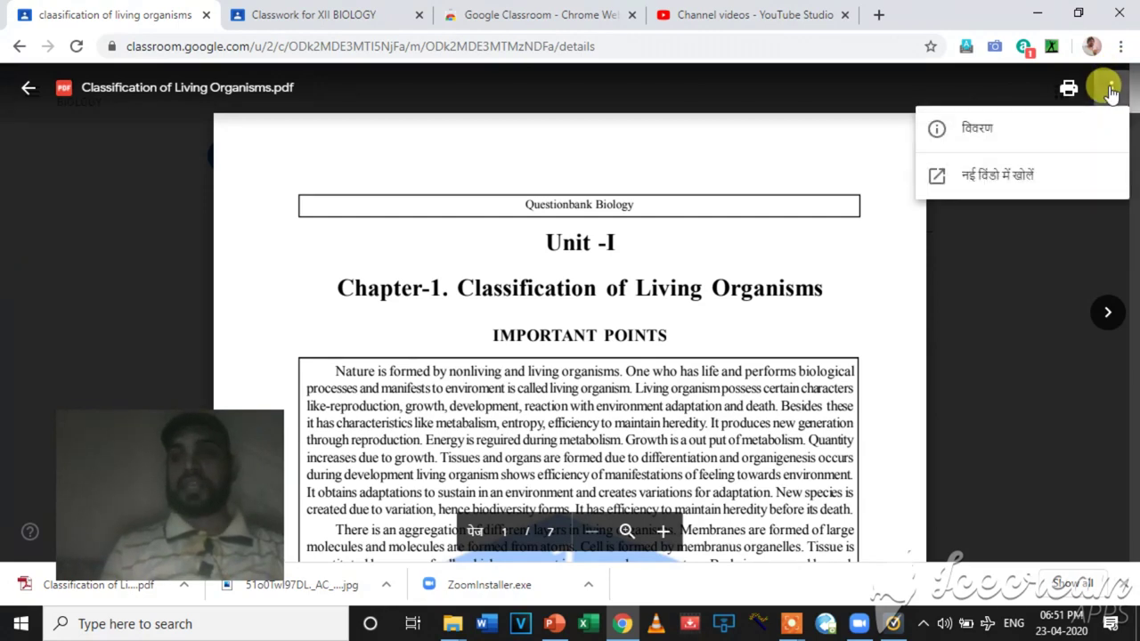
pyautogui.click(822, 148)
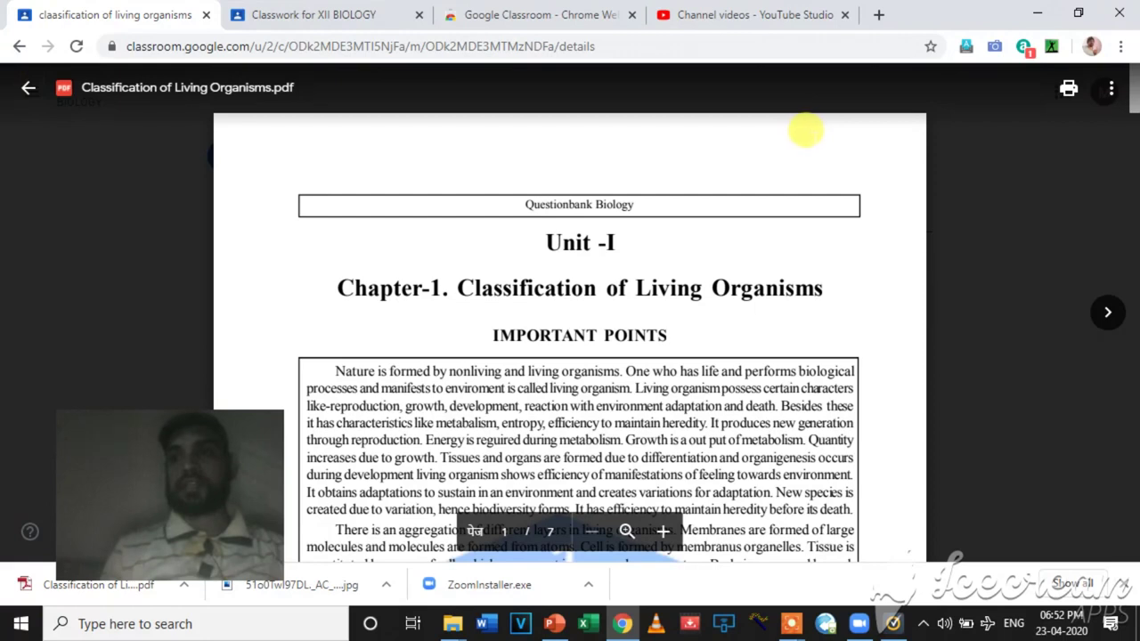
pyautogui.click(30, 89)
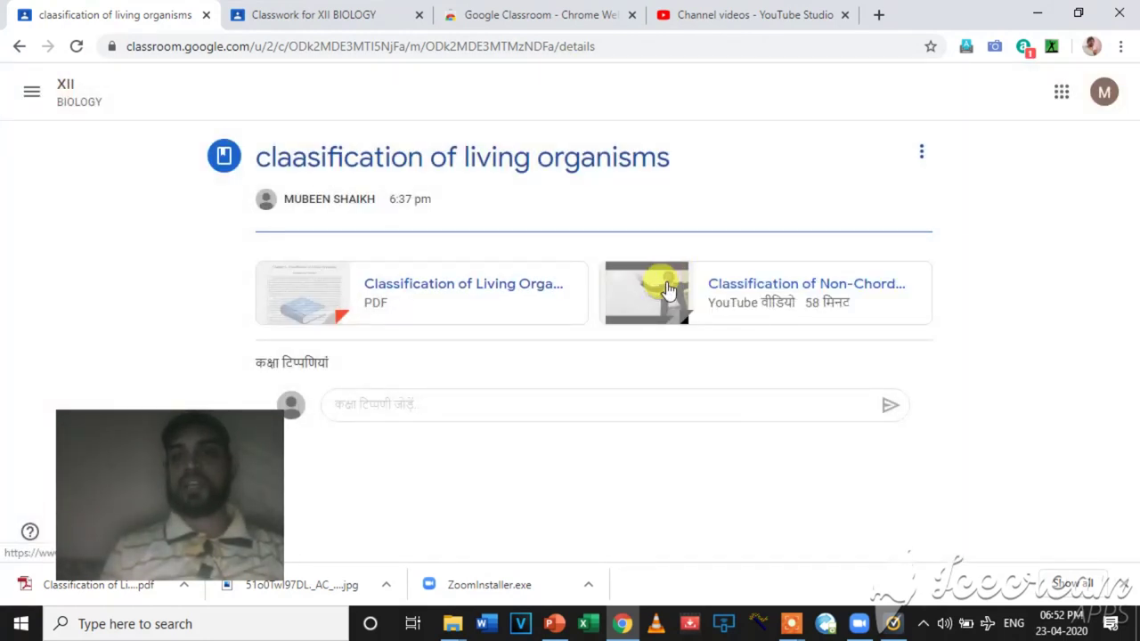
# Step: Play the attached YouTube video on classification of non-chordates, unmute and mute it, and close the preview
pyautogui.click(668, 290)
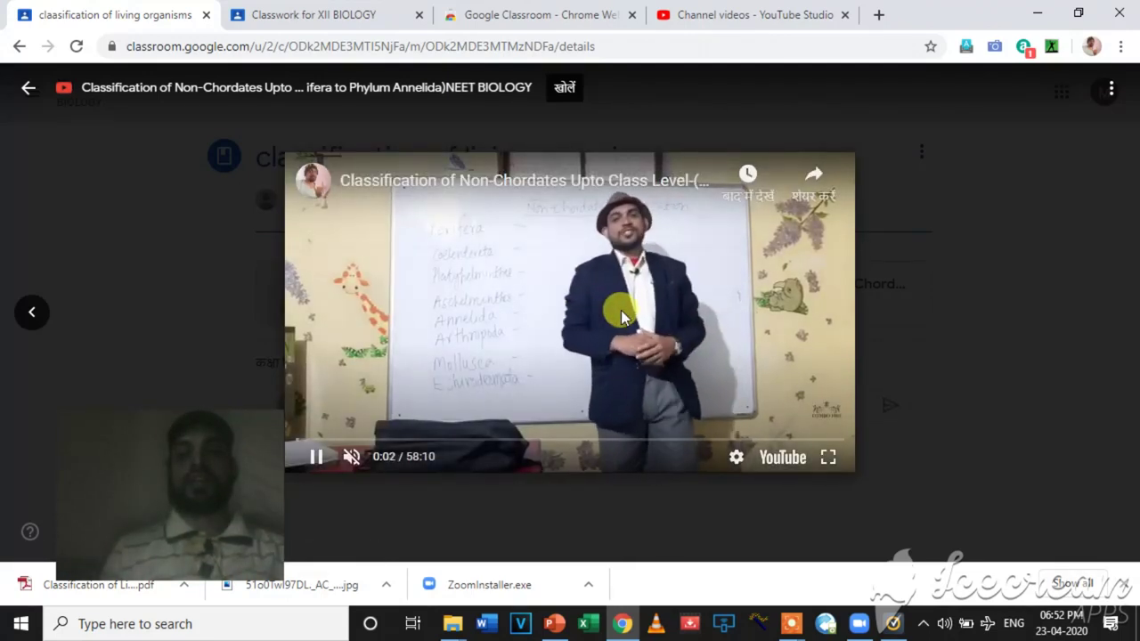
pyautogui.click(351, 456)
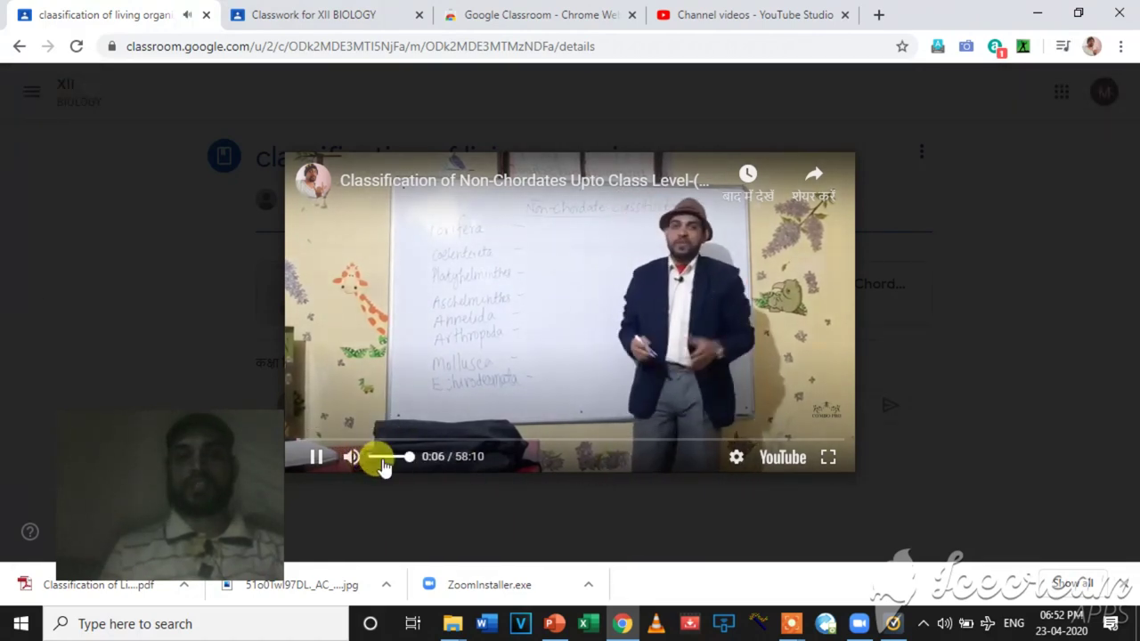
pyautogui.click(350, 456)
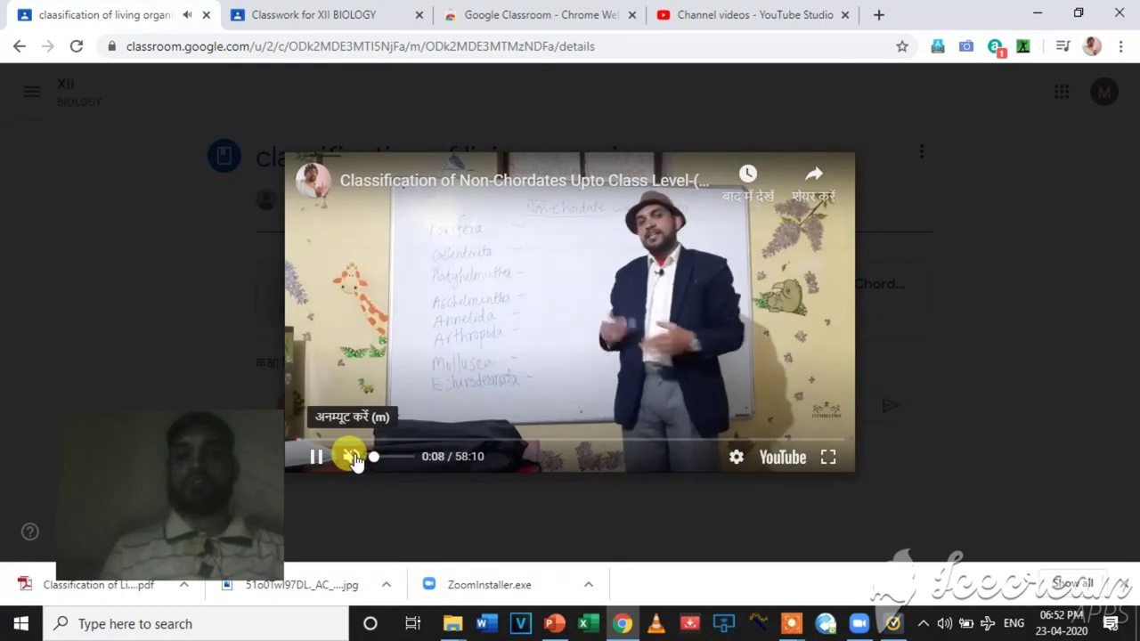
pyautogui.click(937, 134)
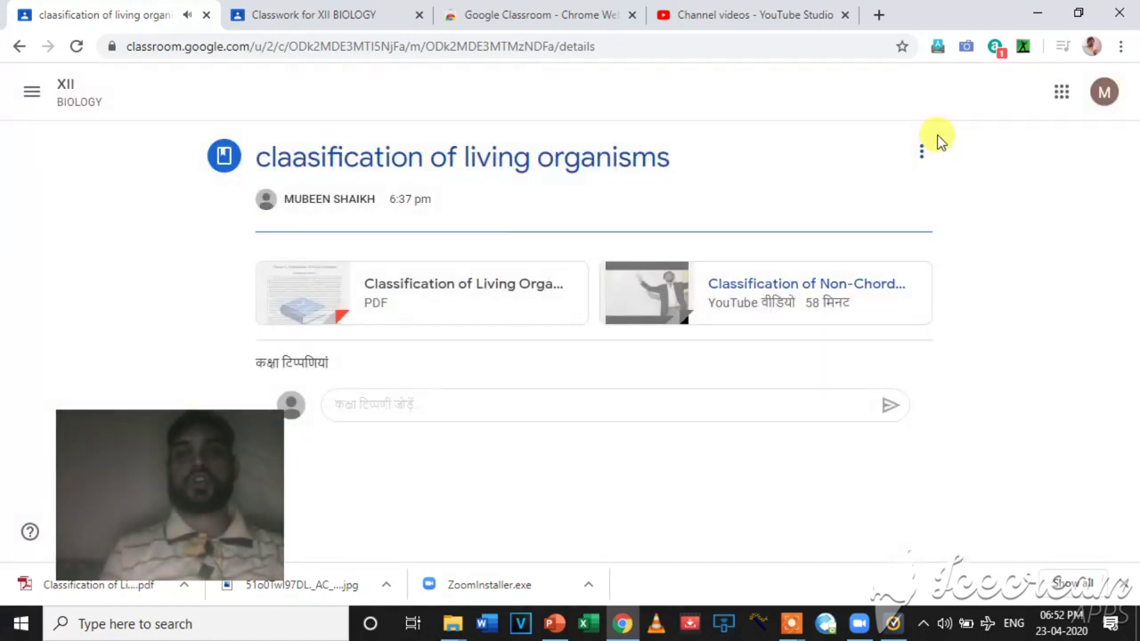